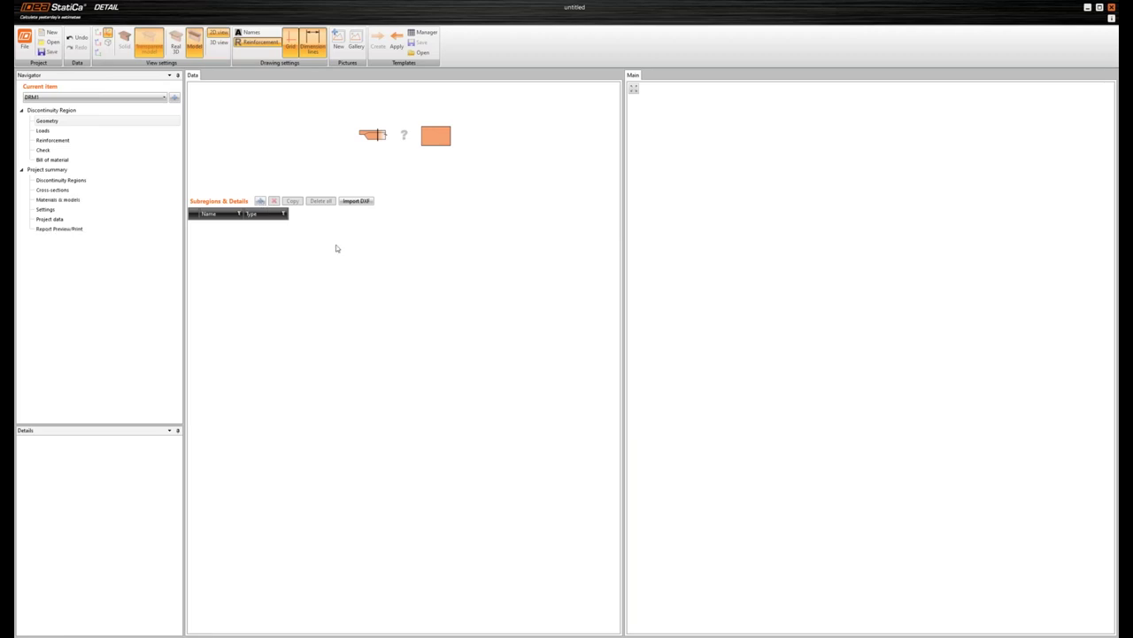
Step: Create a beam with a 600 × 300 mm rectangular cross-section and a length of 5 m
click(260, 201)
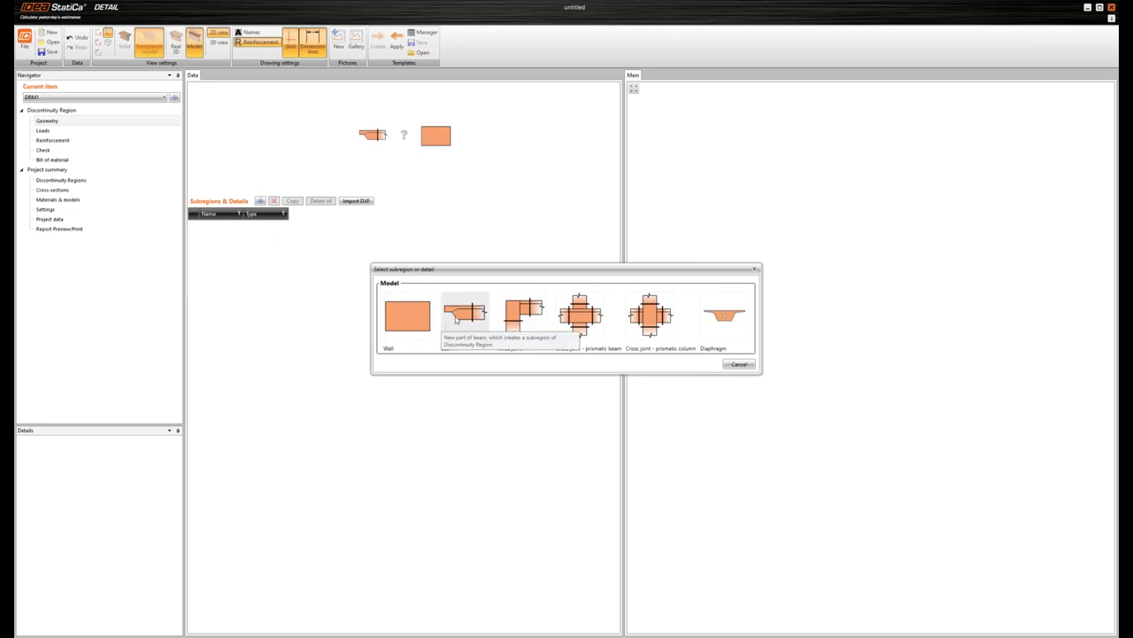
click(404, 335)
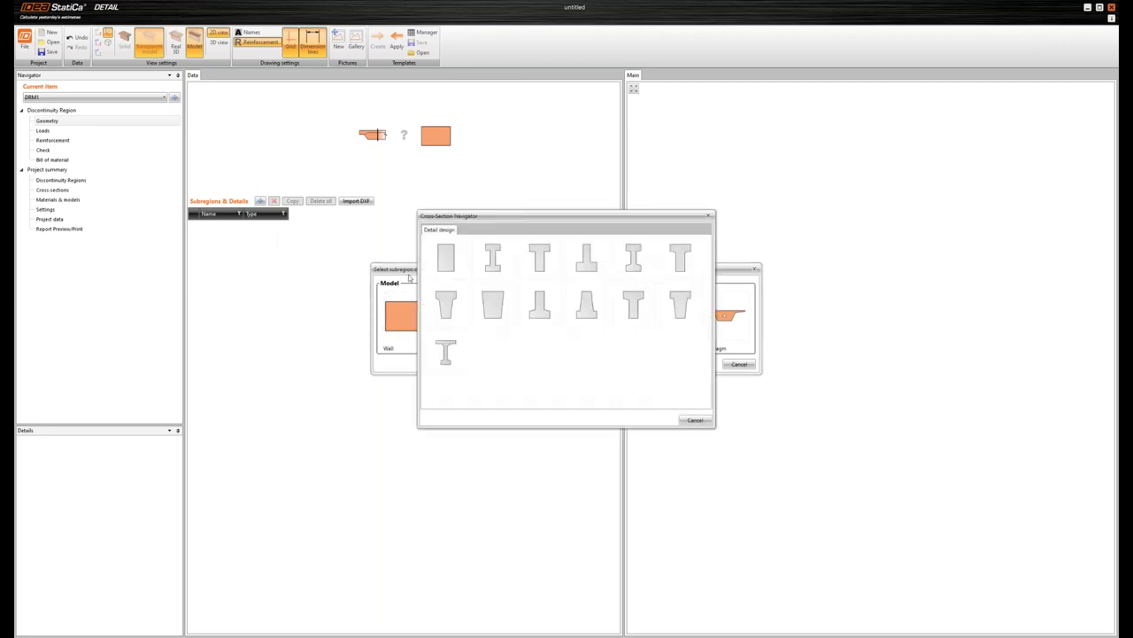
click(446, 259)
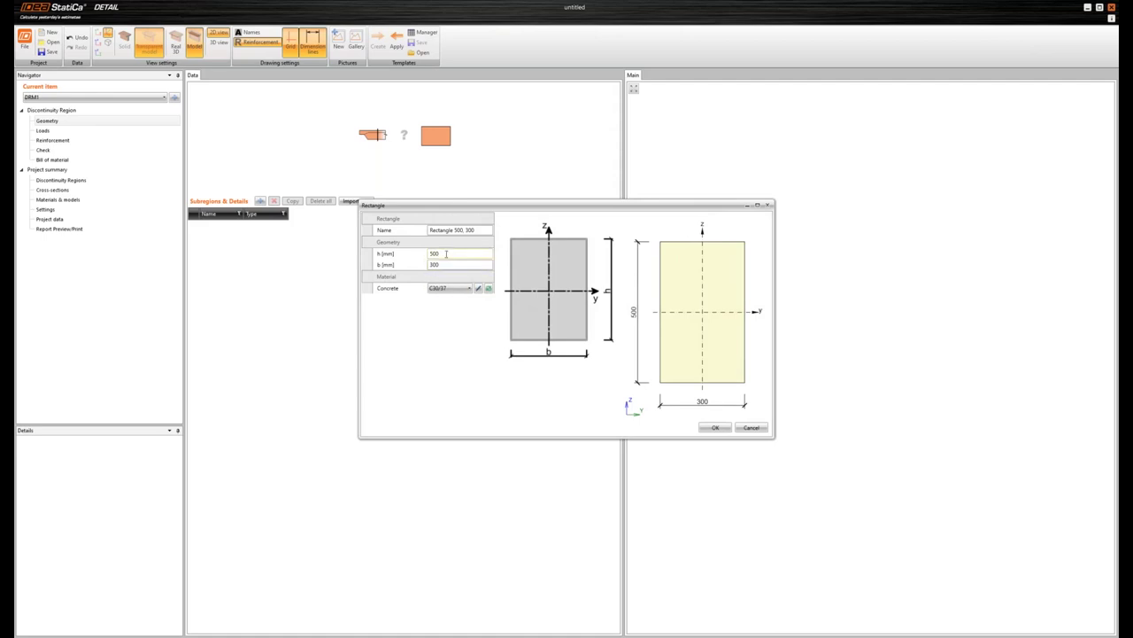
click(410, 254)
click(716, 427)
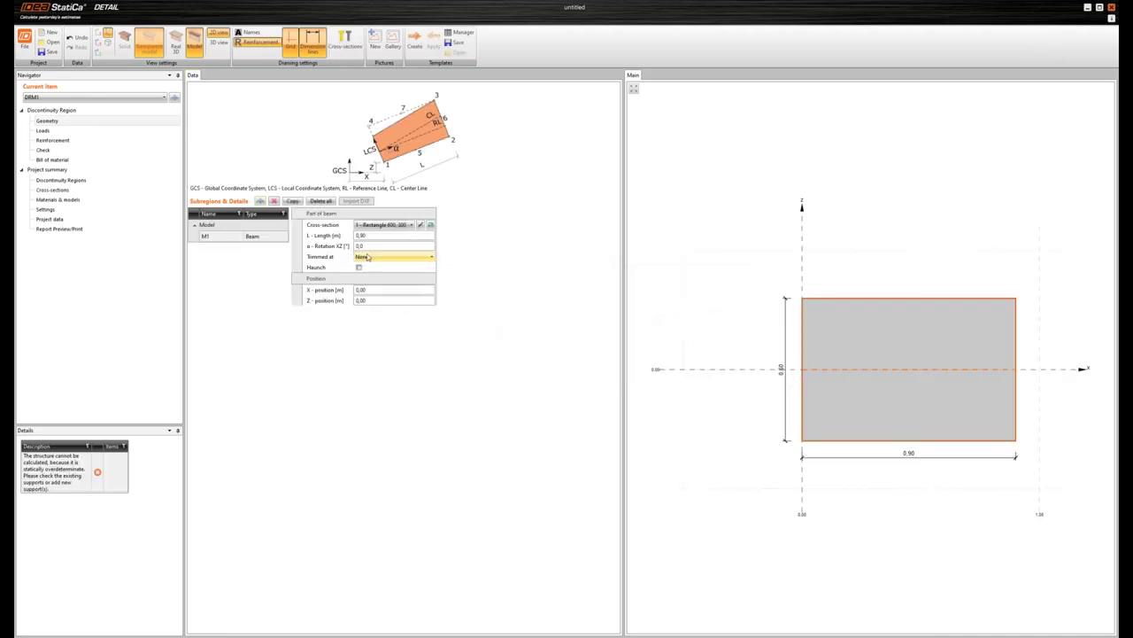
click(342, 237)
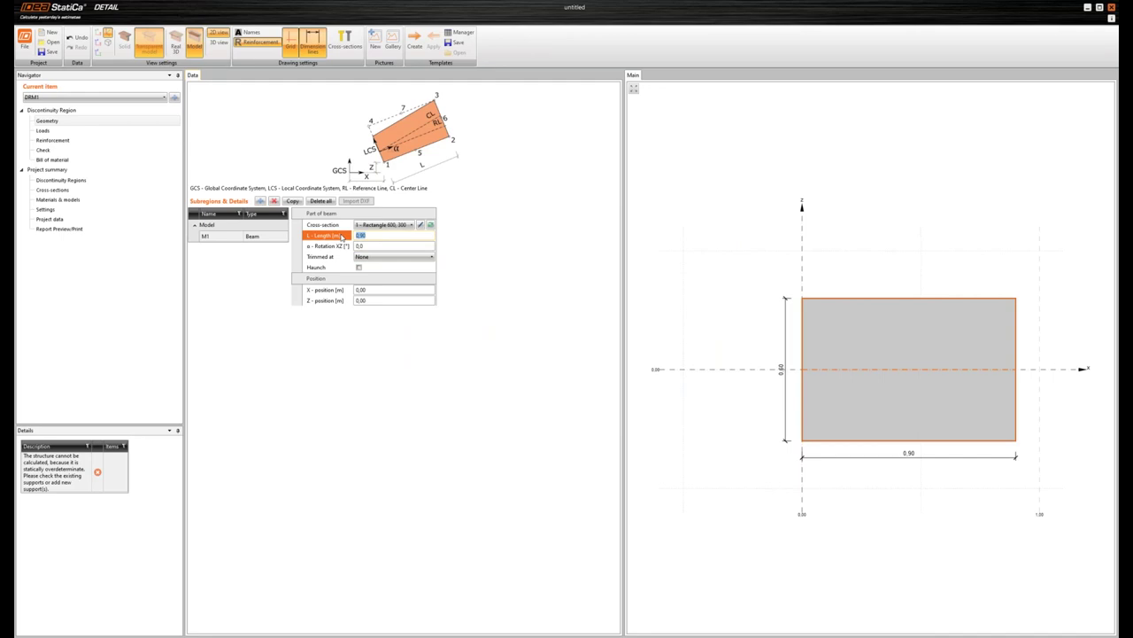
key(Tab)
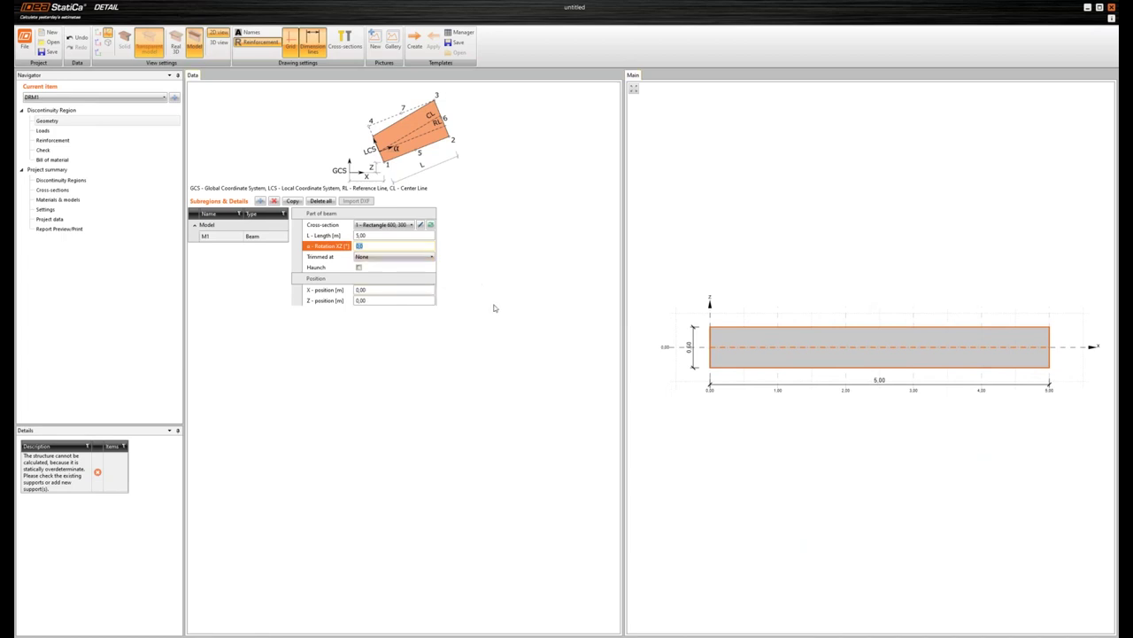
Step: Add a rectangular opening to the beam and set its height to 0.3 m
click(260, 201)
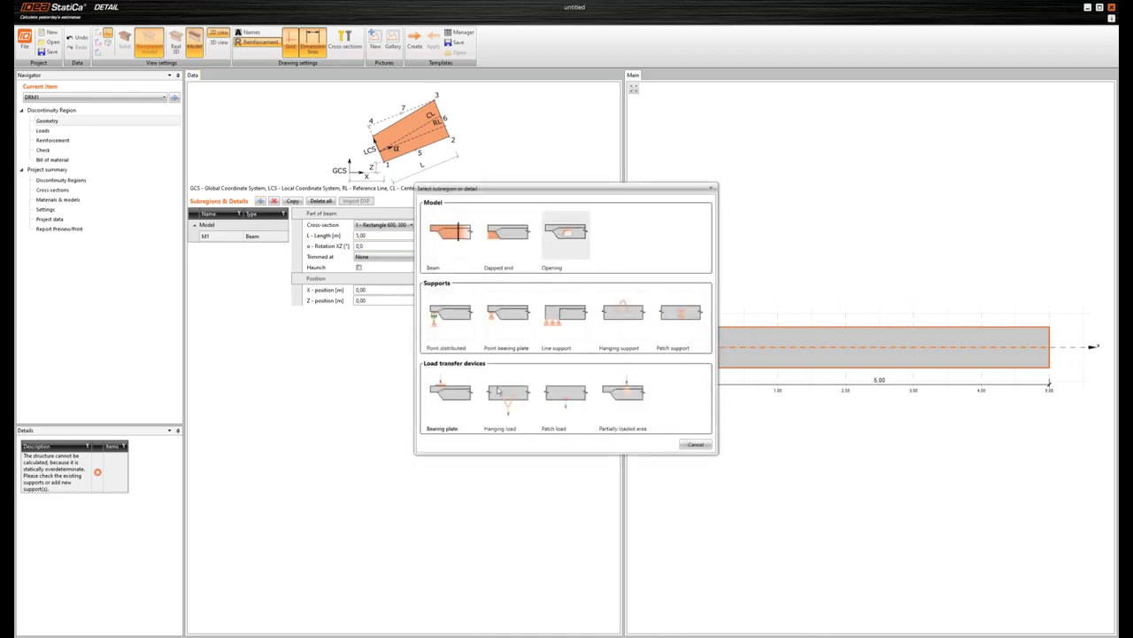
click(565, 232)
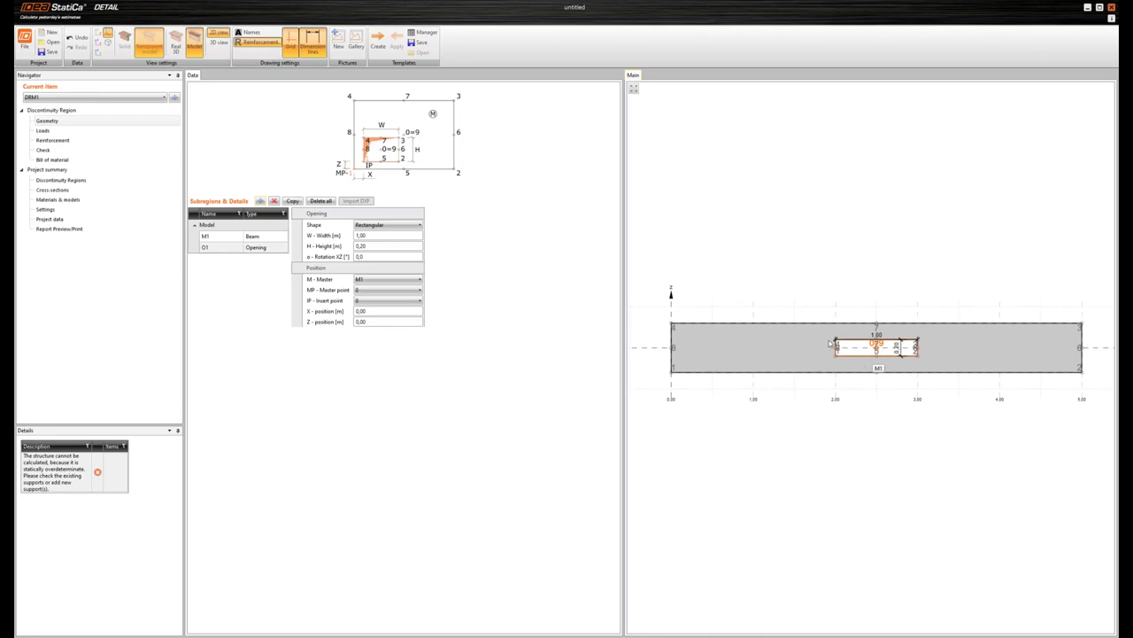
click(390, 246)
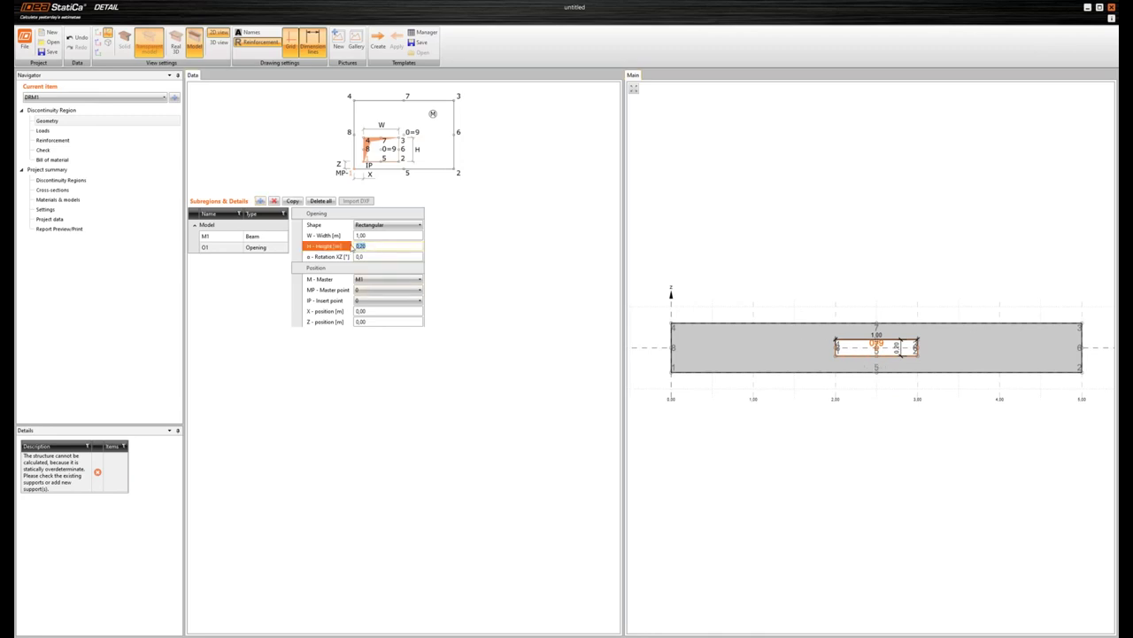
text(0,3)
key(Tab)
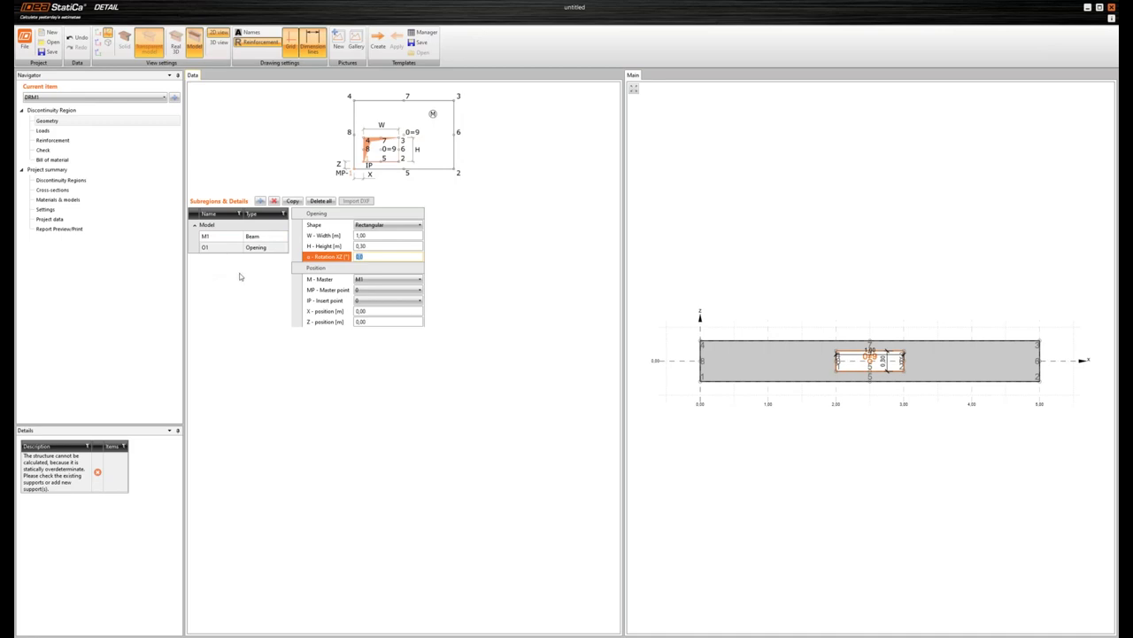
Step: Add a point bearing plate support at the start of the beam's bottom edge and inspect it in 3D
click(260, 201)
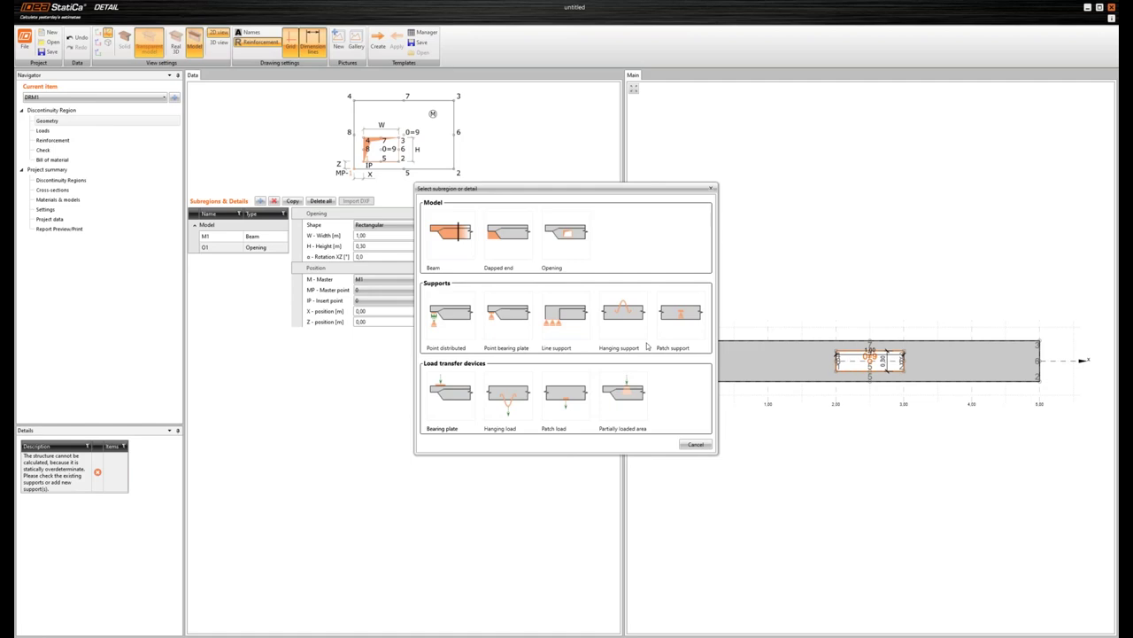
click(503, 323)
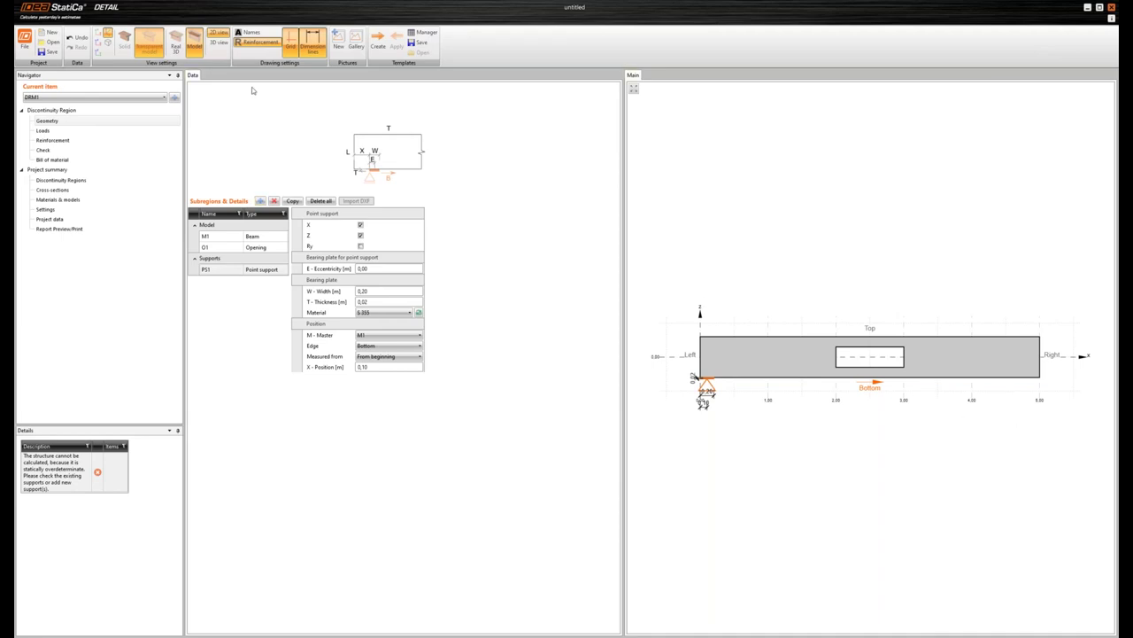
click(222, 49)
scroll(726, 341, up, 5)
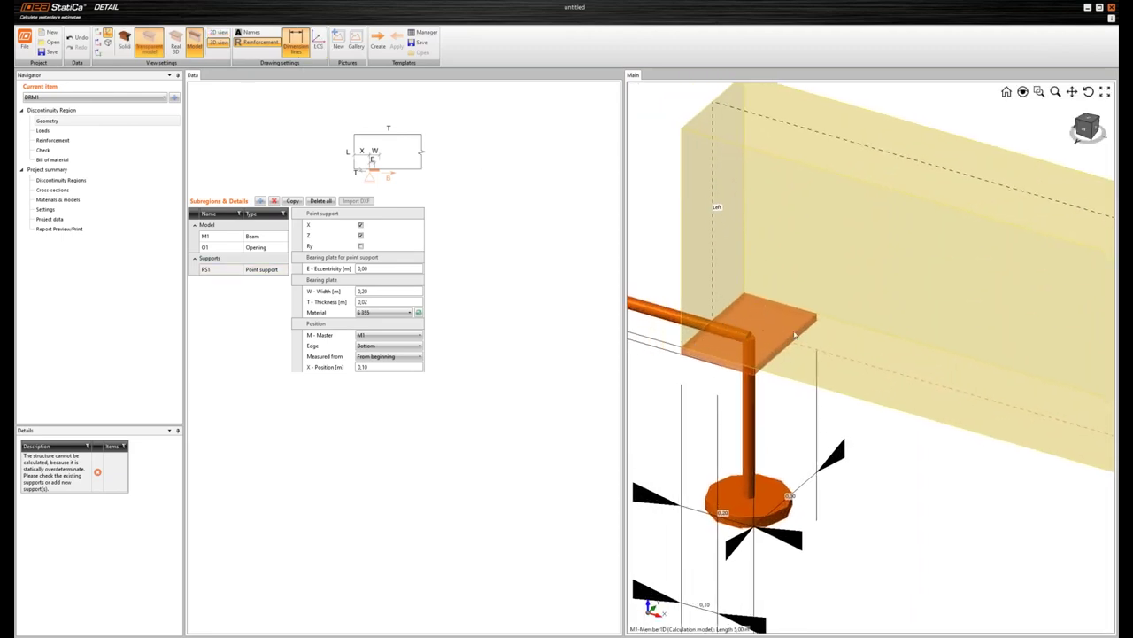
scroll(757, 313, down, 2)
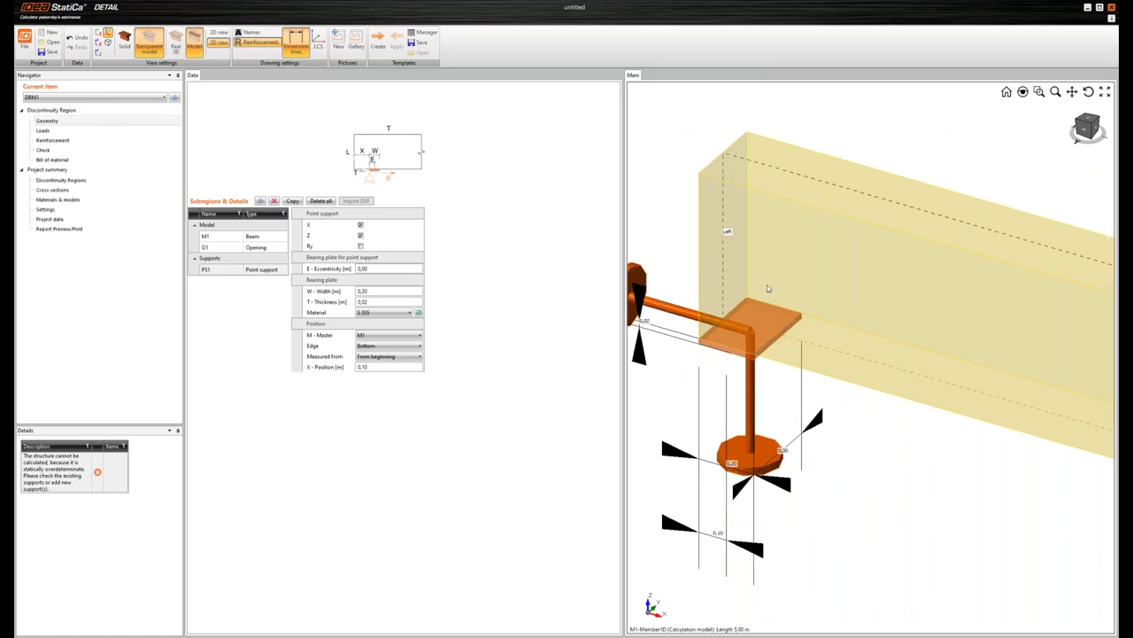
scroll(767, 337, down, 2)
scroll(770, 341, up, 2)
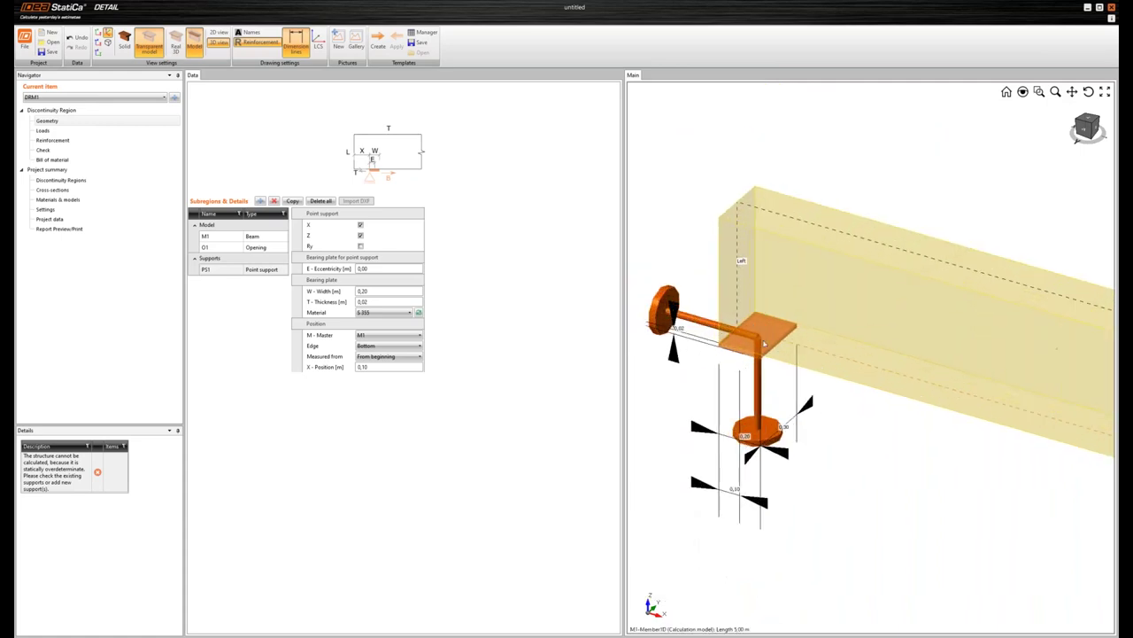
scroll(765, 337, down, 4)
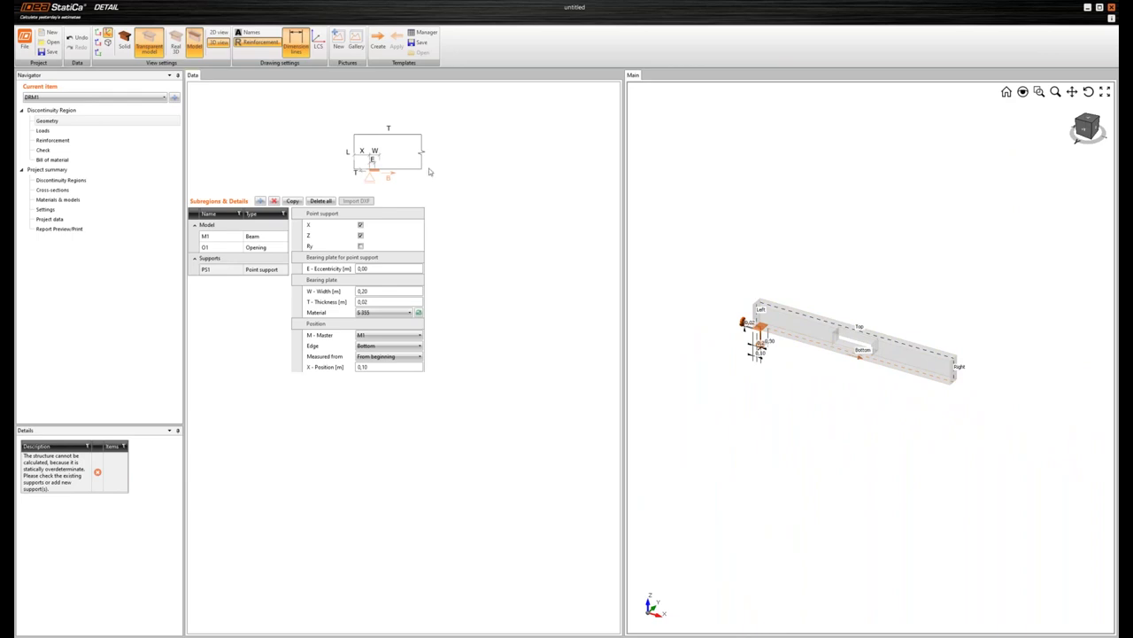
click(218, 33)
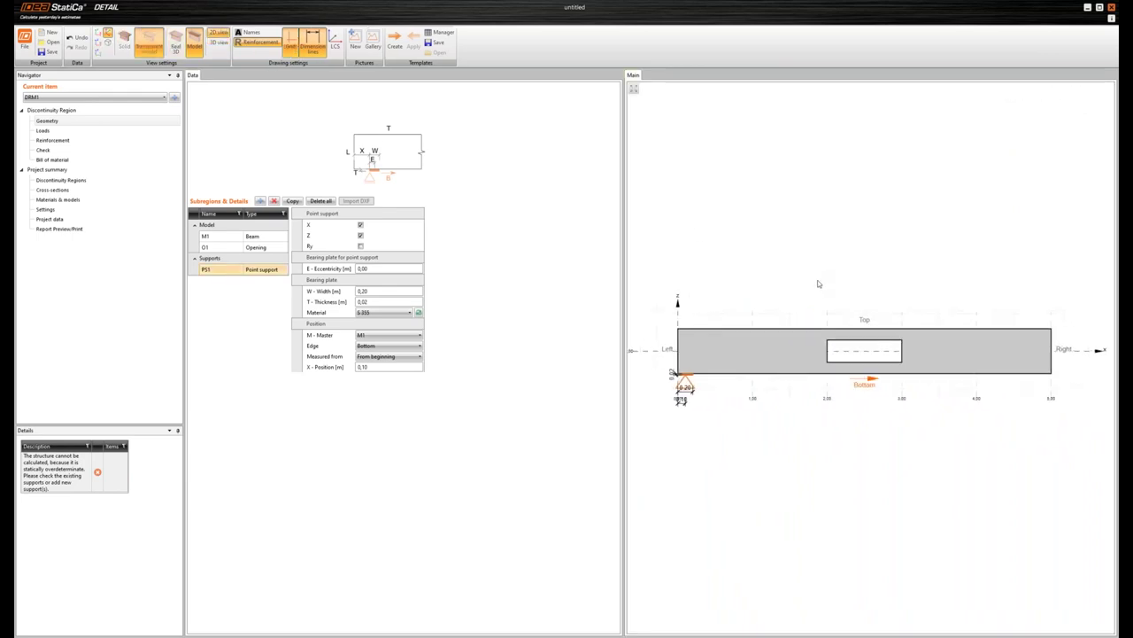
Step: Copy the point support to the beam's other end, measuring its position from the end, and release its X restraint
click(292, 201)
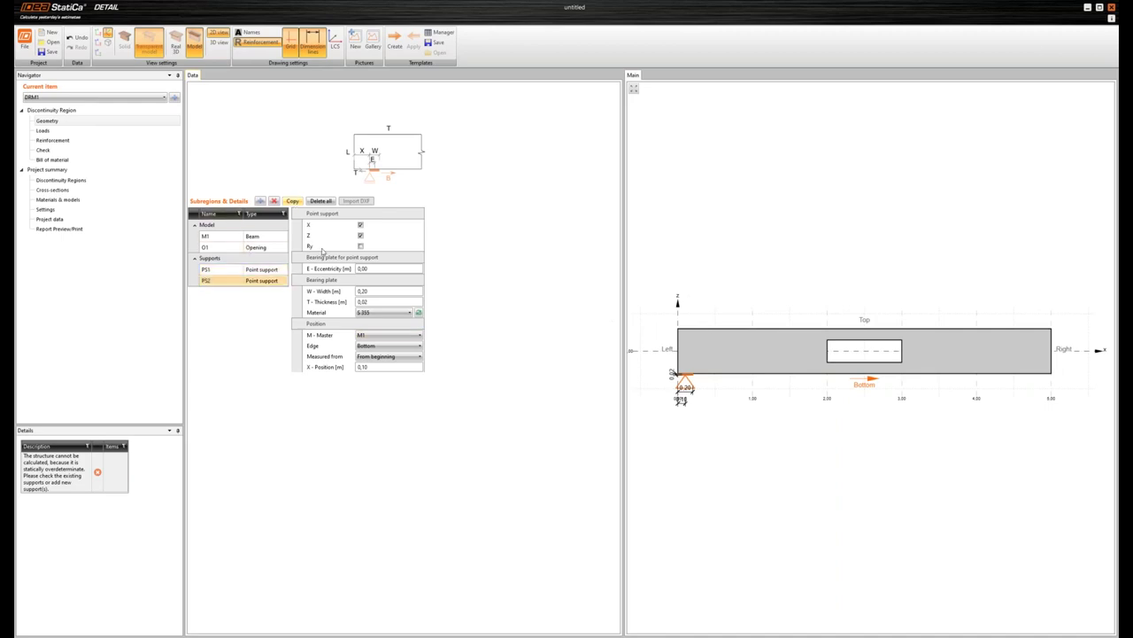
click(389, 357)
click(392, 379)
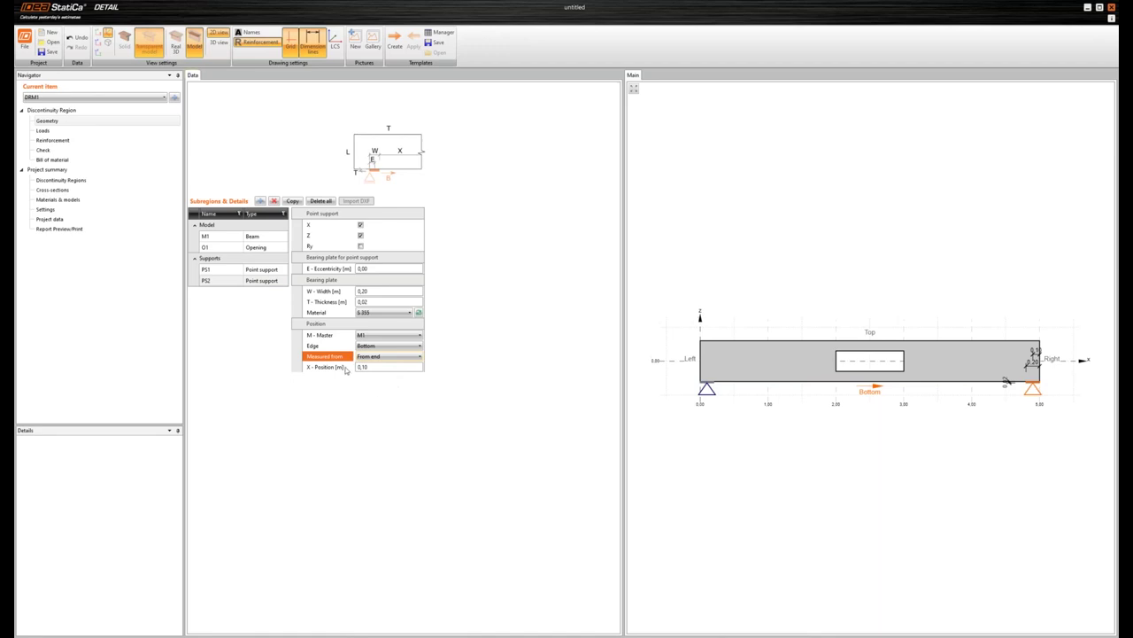
click(360, 225)
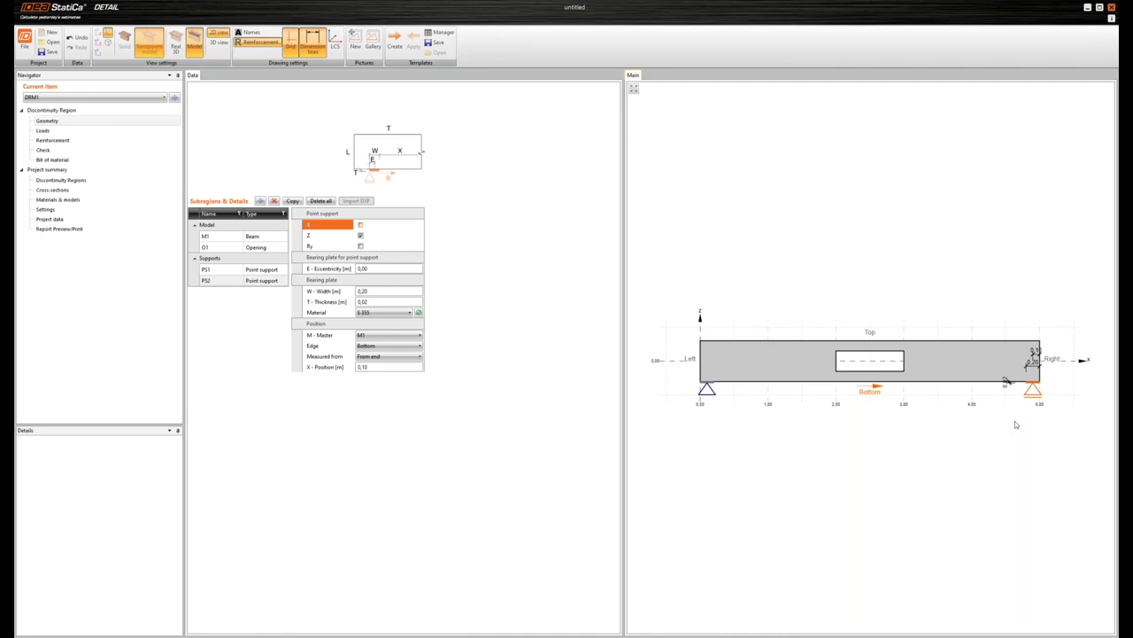
drag(658, 458, 651, 453)
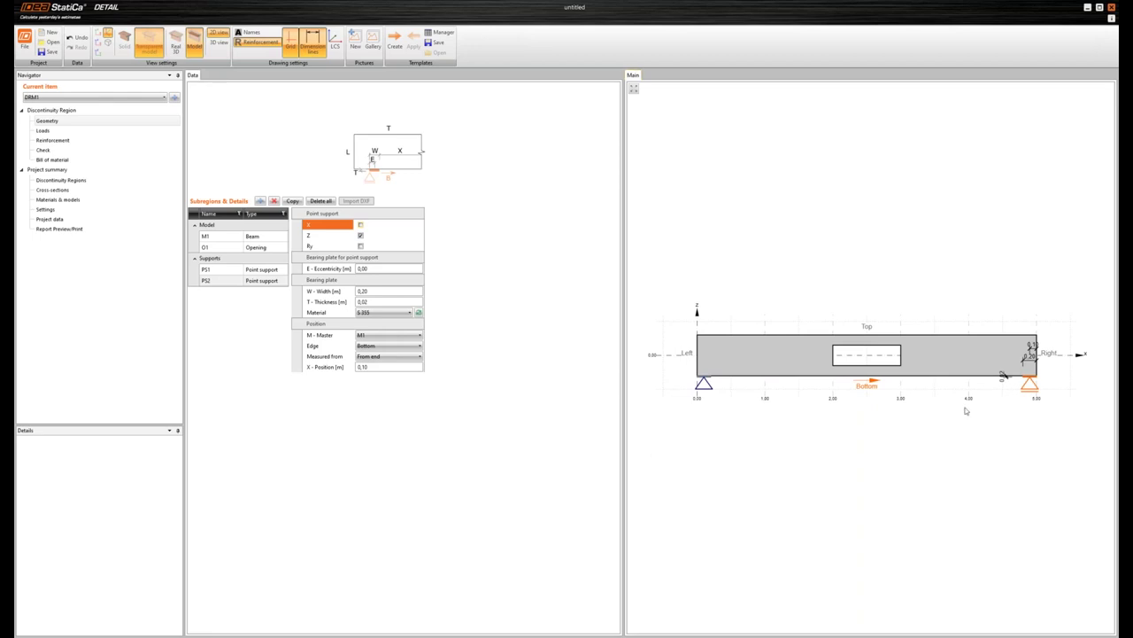
Step: Try the bilinear stress-strain diagram for the C30/37 concrete and return it to parabolic
click(69, 202)
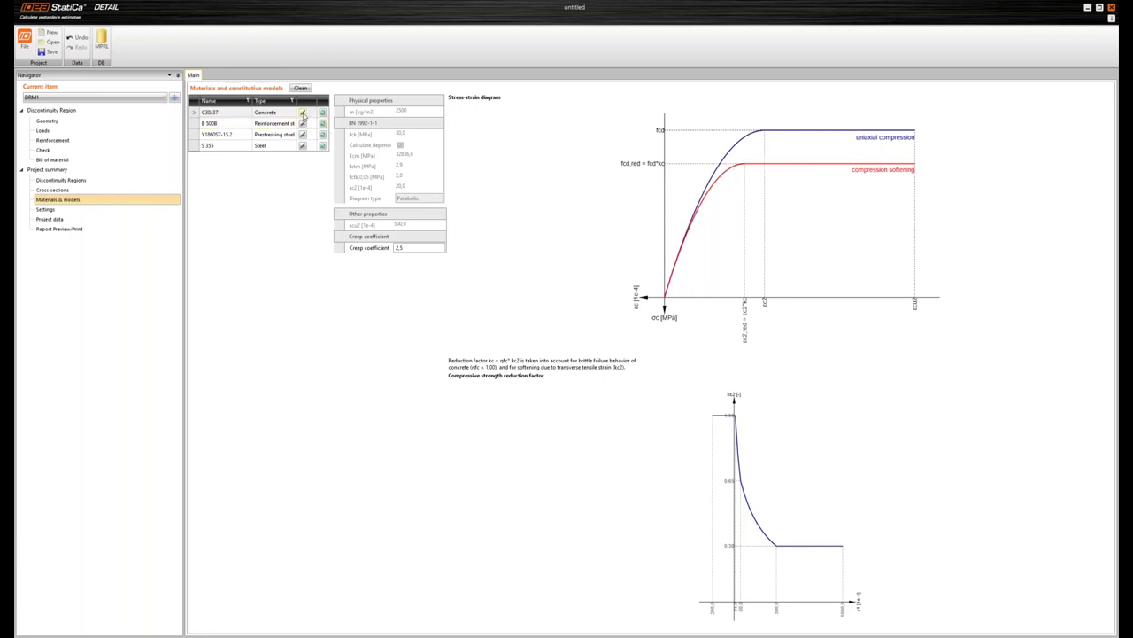
click(303, 113)
click(430, 198)
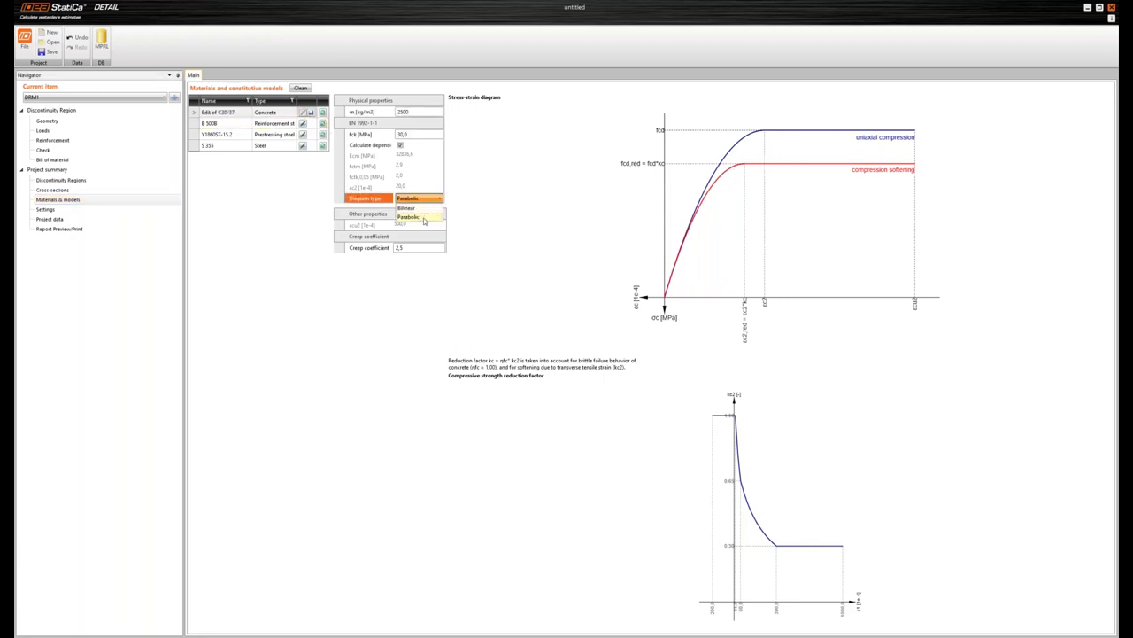
click(407, 207)
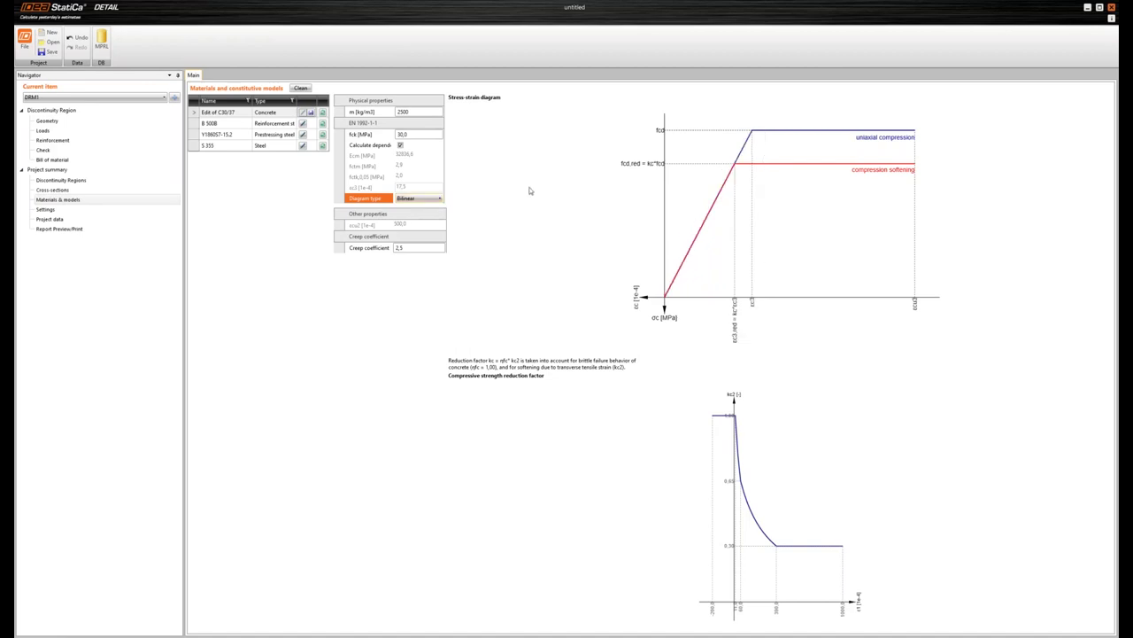
click(412, 201)
click(417, 218)
Step: Rename the edited concrete material as C30/37
click(217, 114)
drag(217, 113, 187, 113)
key(BackSpace)
key(Return)
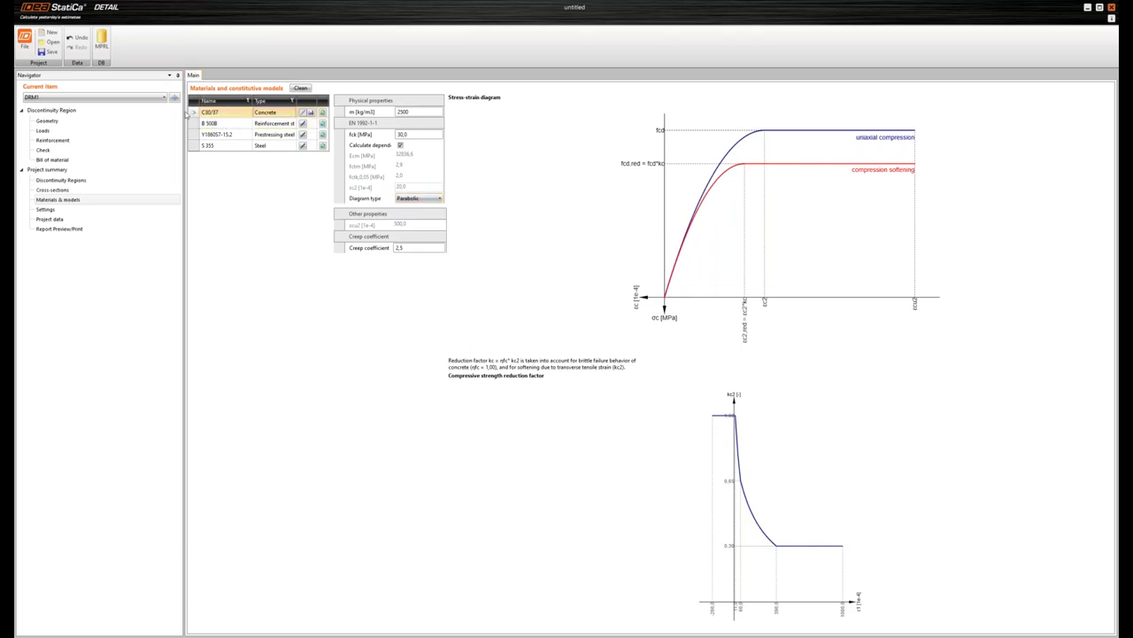
Step: Try the bilinear diagram with a horizontal top branch for the B 500B reinforcement and return it to the inclined type
click(221, 126)
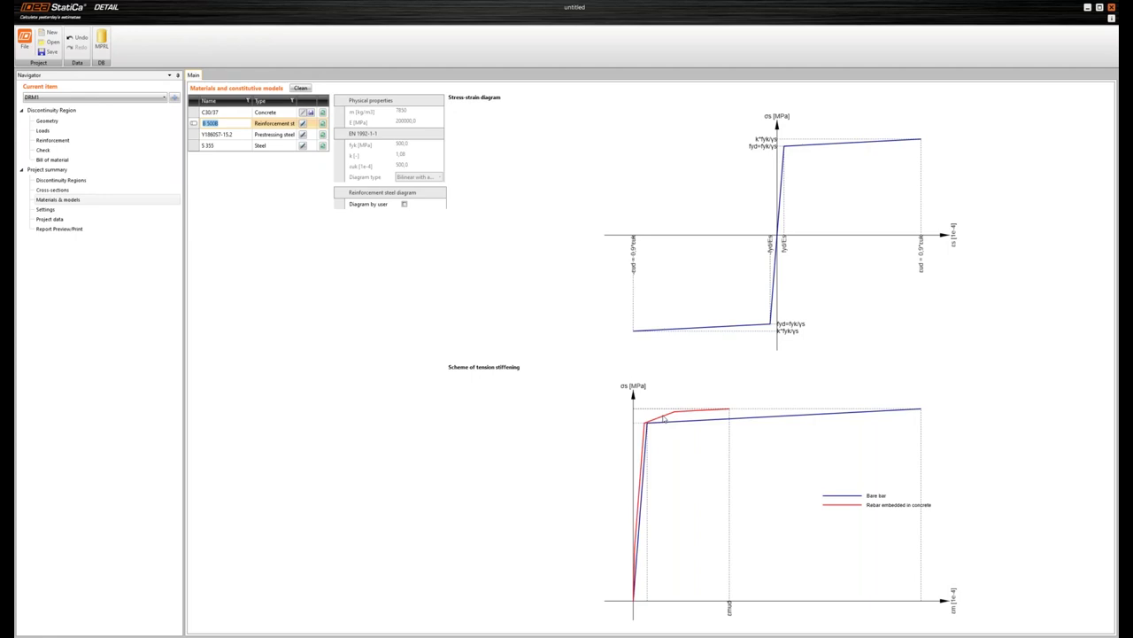
click(303, 124)
click(434, 178)
click(431, 197)
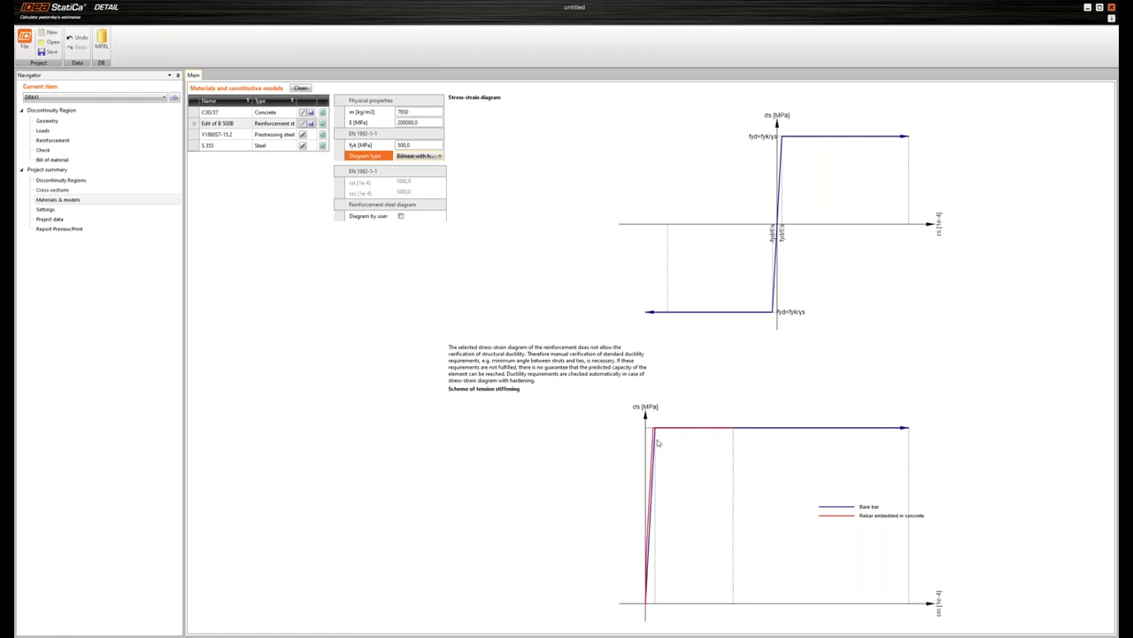
click(418, 156)
click(412, 169)
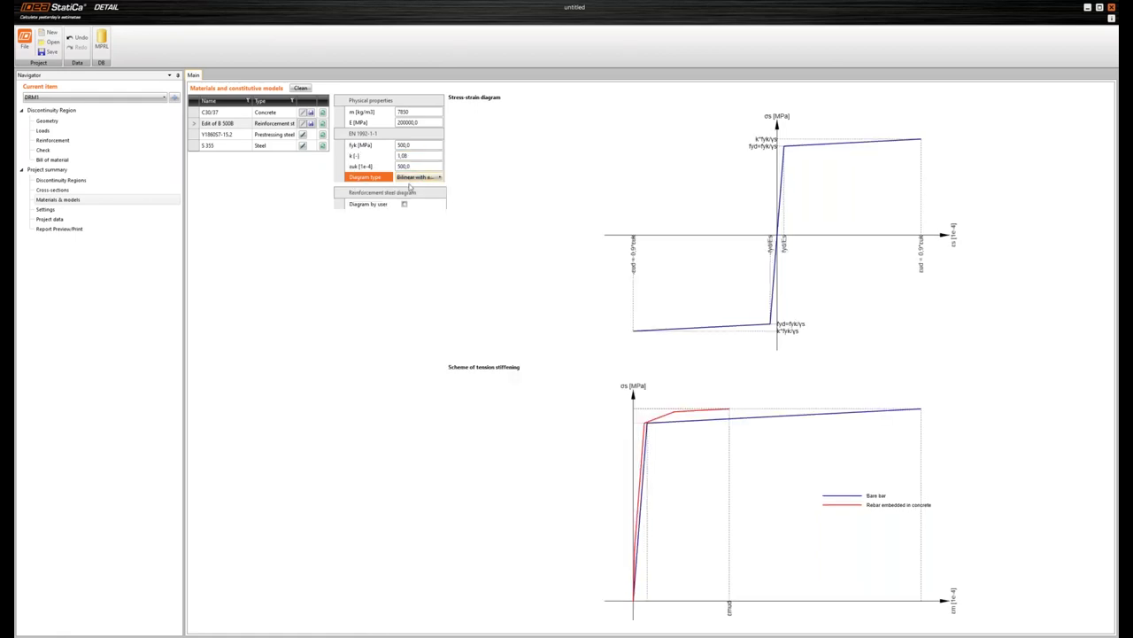
Step: Set both the minimum bar length and the minimum stirrup branch length to 50 mm in the project settings
click(63, 210)
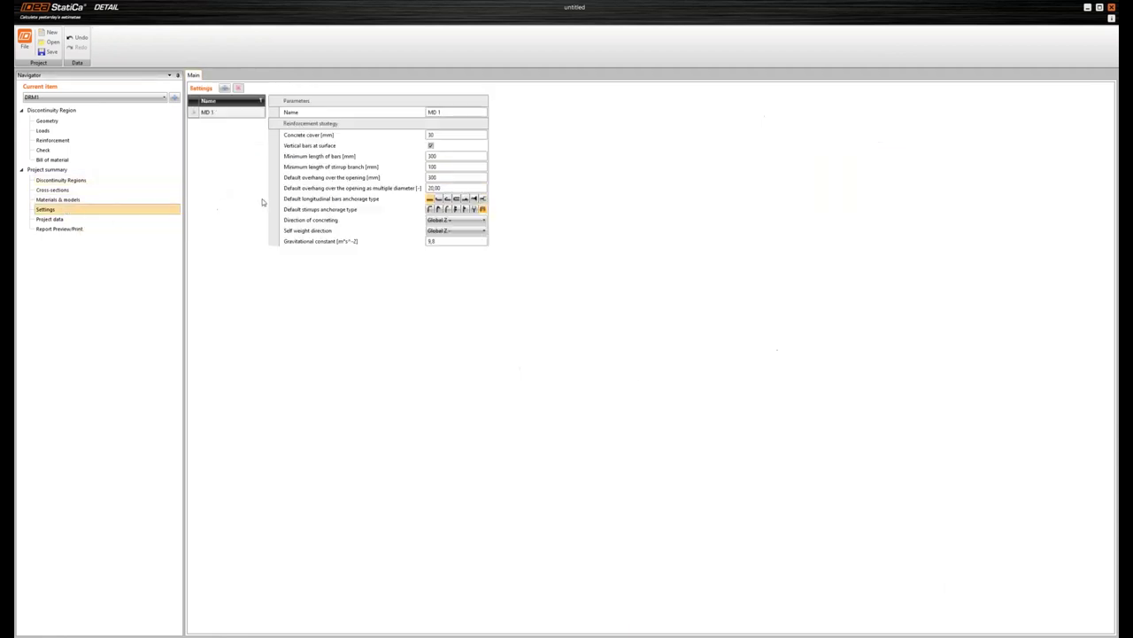
click(408, 159)
text(50)
click(404, 168)
text(50)
click(390, 381)
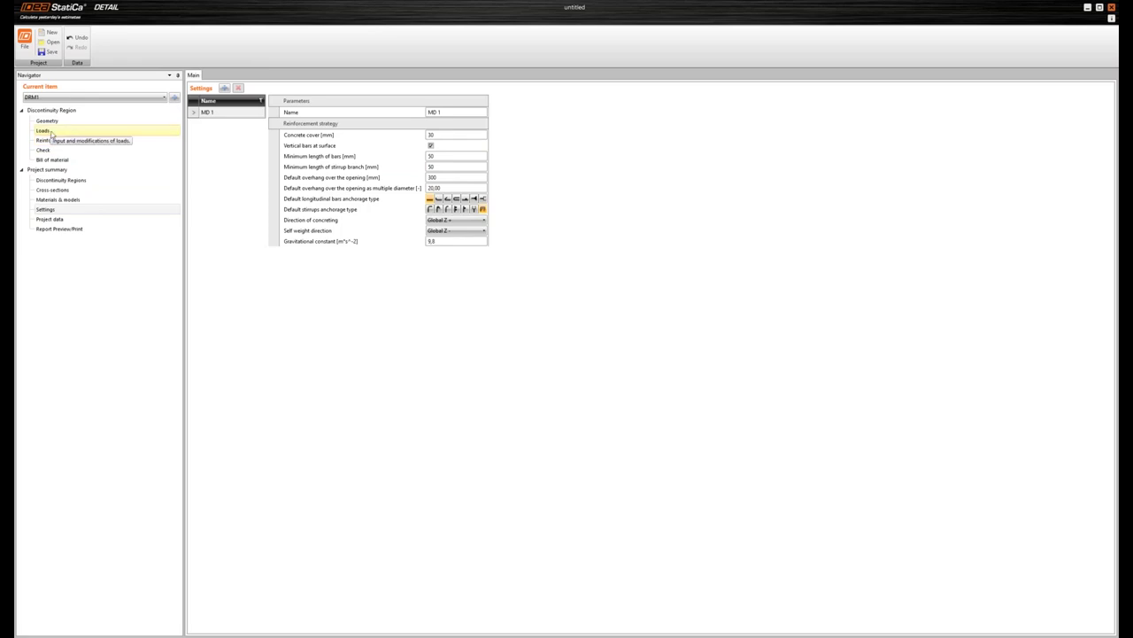
Step: Rename the permanent load case LC1 as G
click(43, 130)
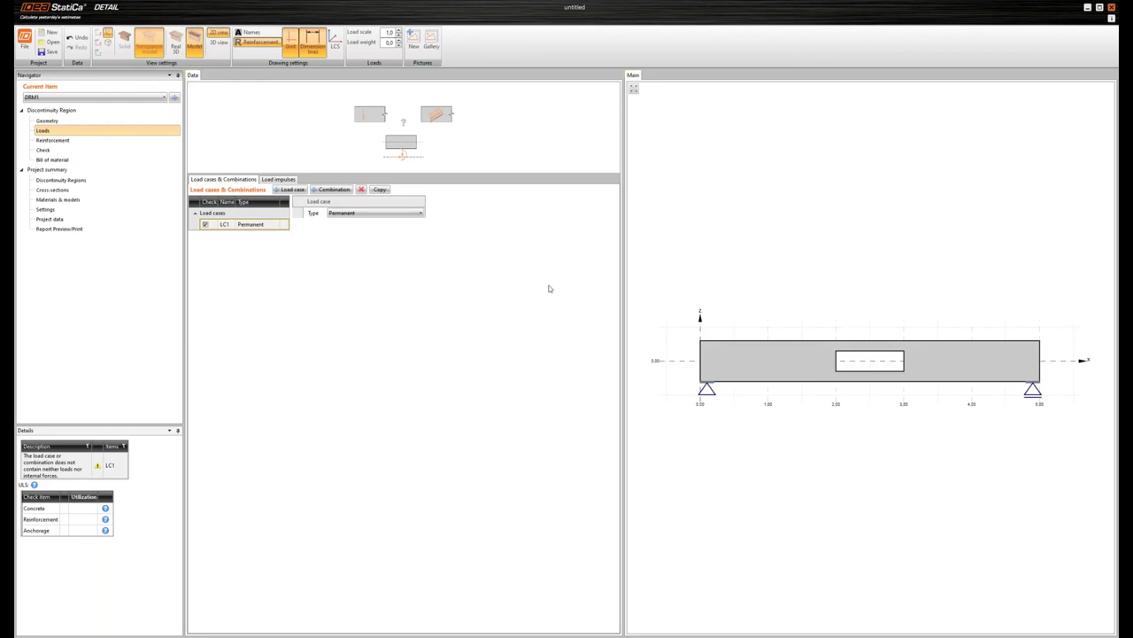
click(229, 226)
click(229, 225)
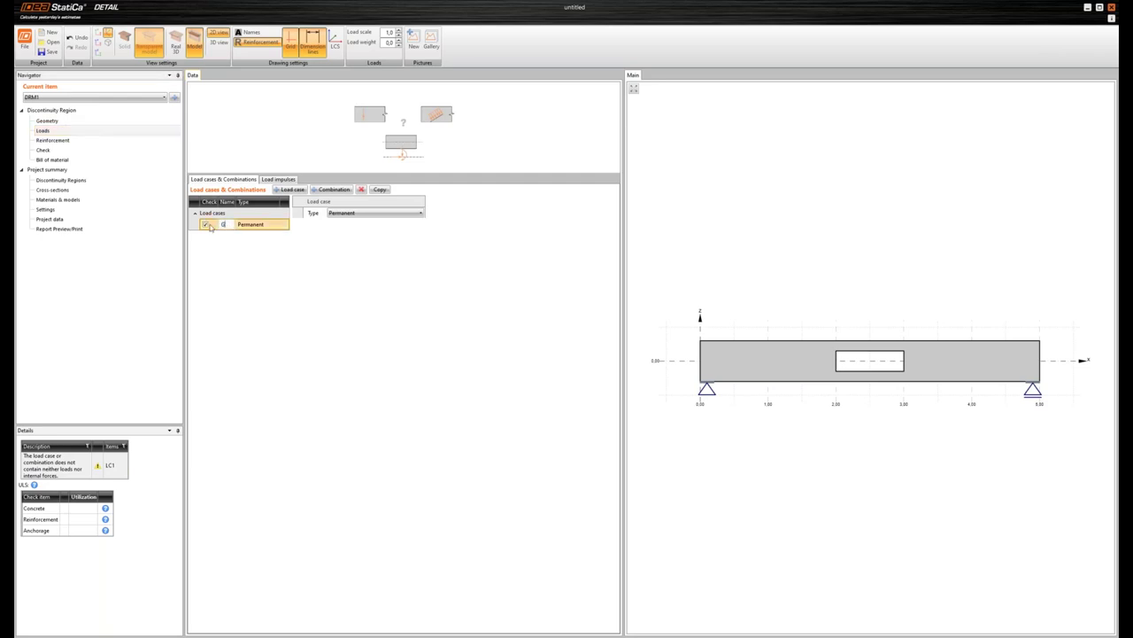
key(Return)
Step: Add a second load case named Q and set its type to Variable
click(292, 190)
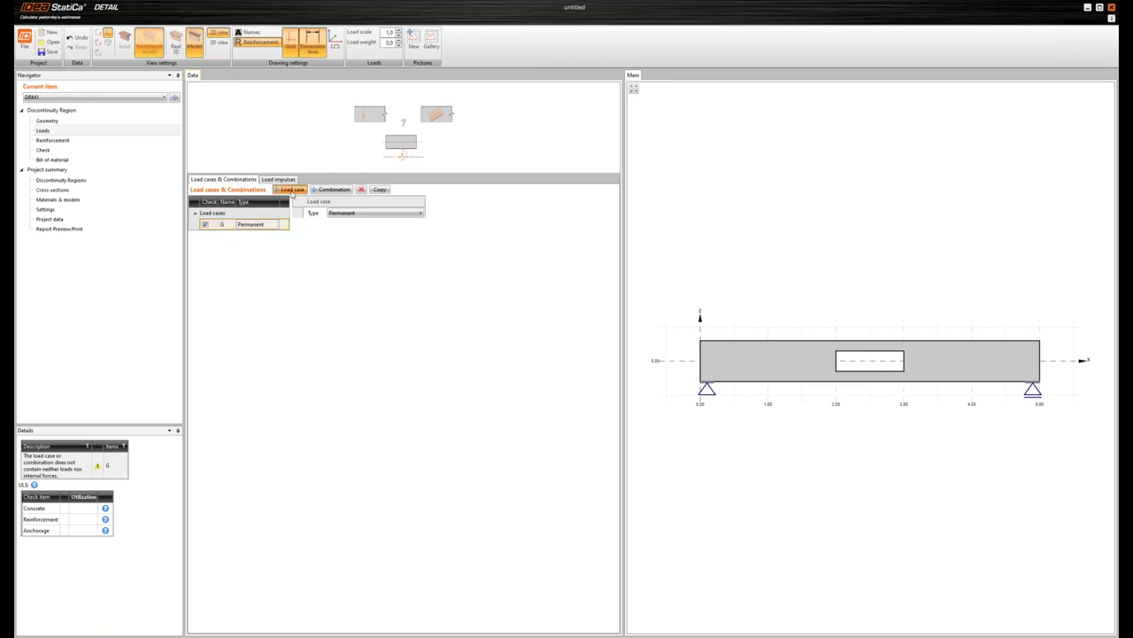
double_click(234, 234)
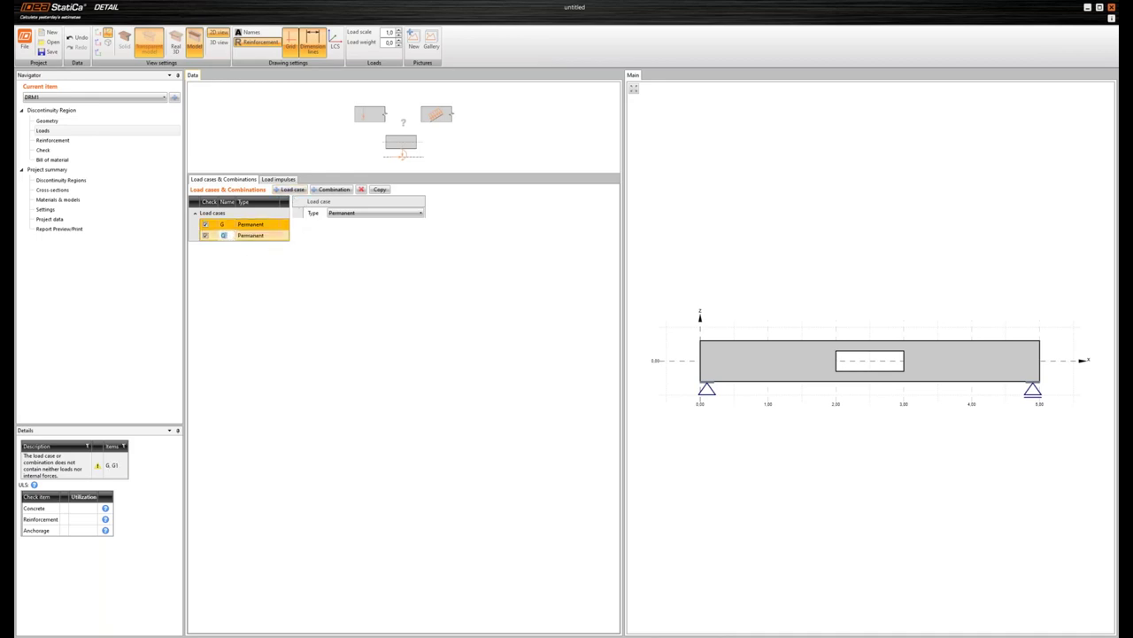
text(Q)
click(351, 214)
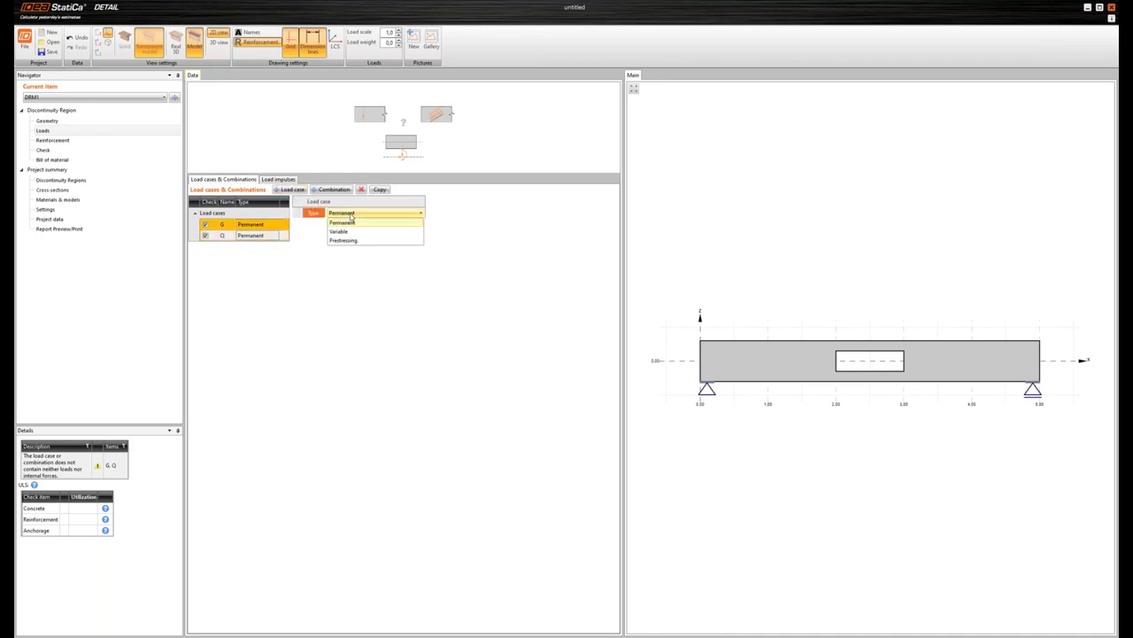
click(350, 231)
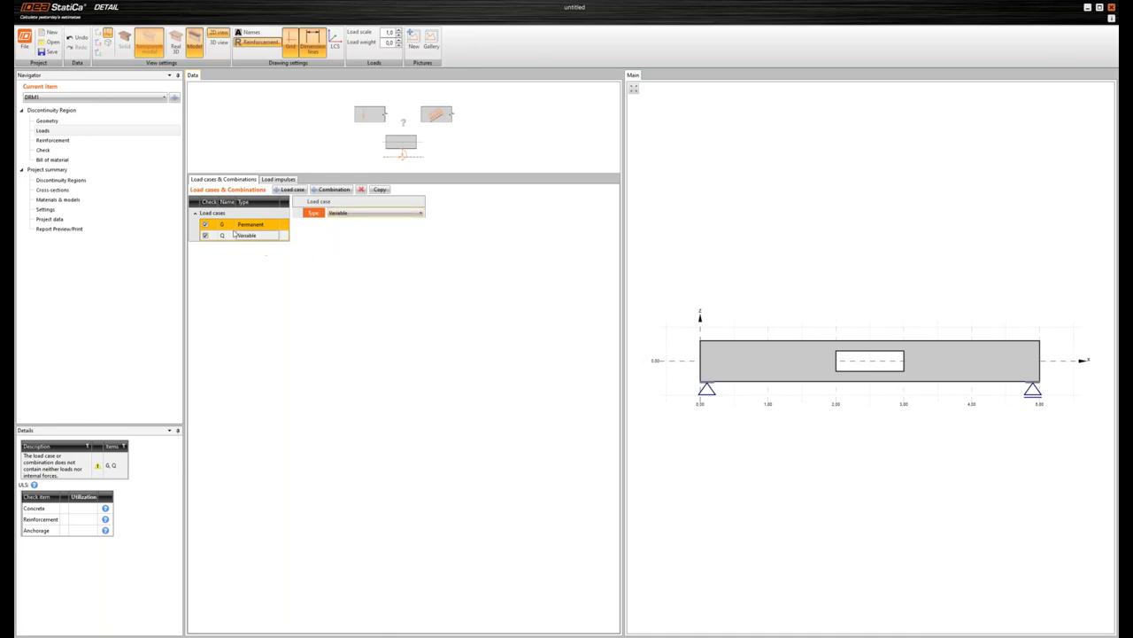
Step: Add a line load of -3,75 kN/m over the whole top edge in load case G and name it SW
click(279, 180)
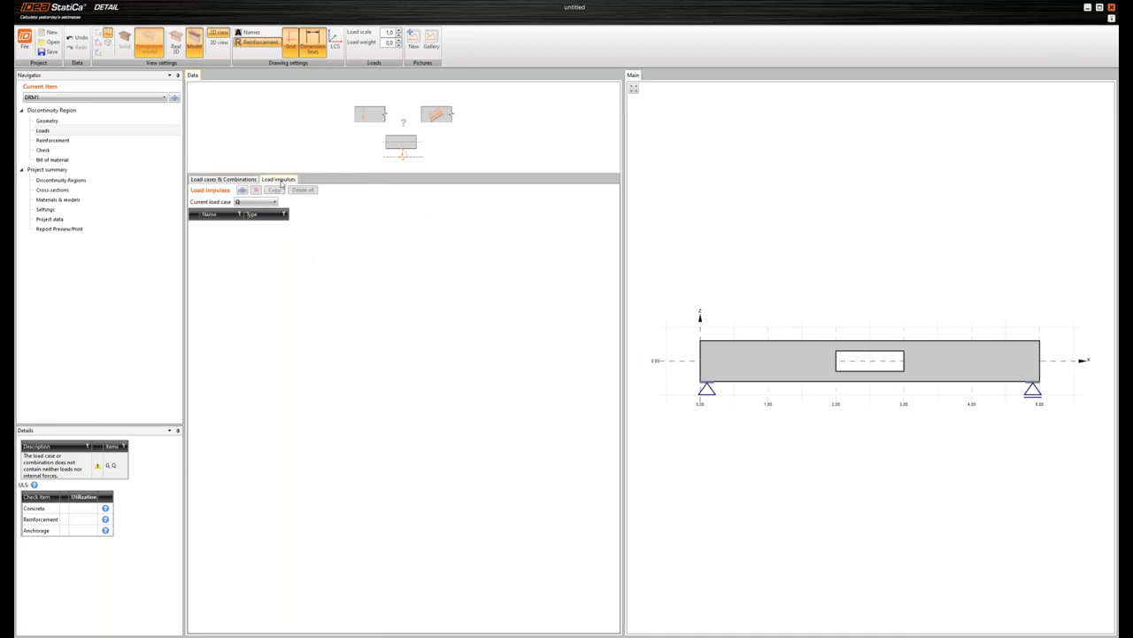
click(255, 202)
click(251, 215)
click(242, 190)
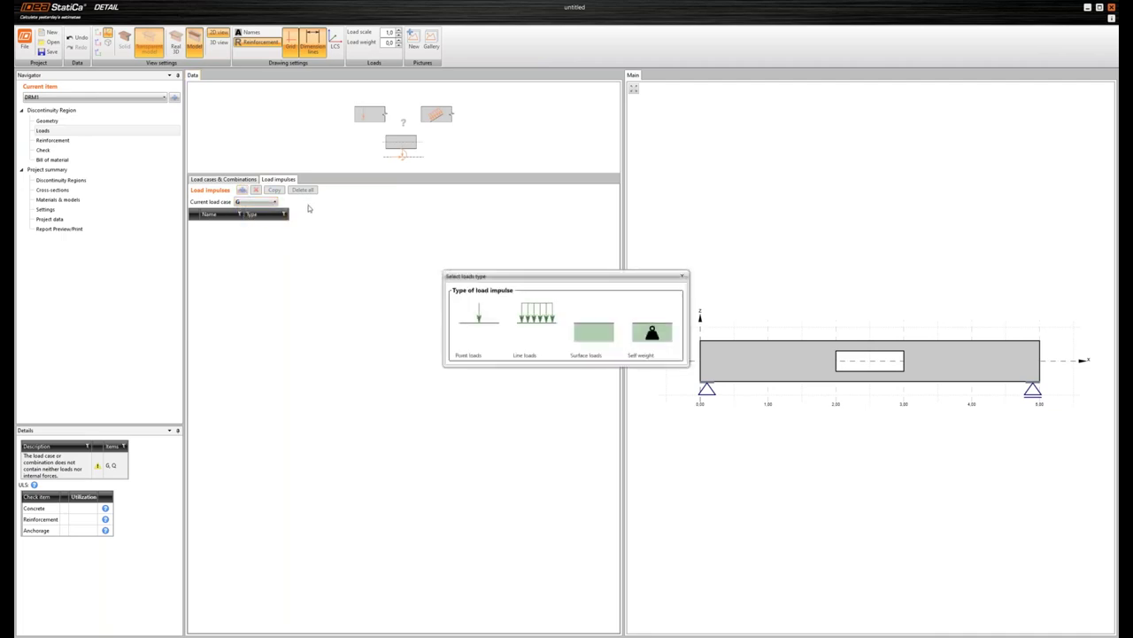
click(536, 317)
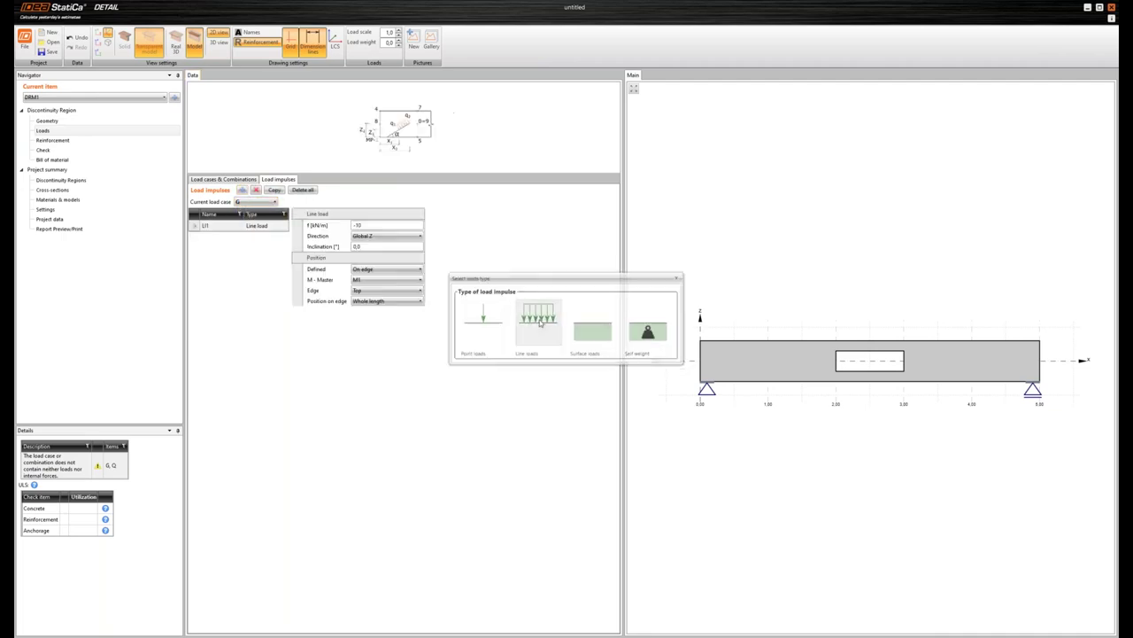
click(314, 226)
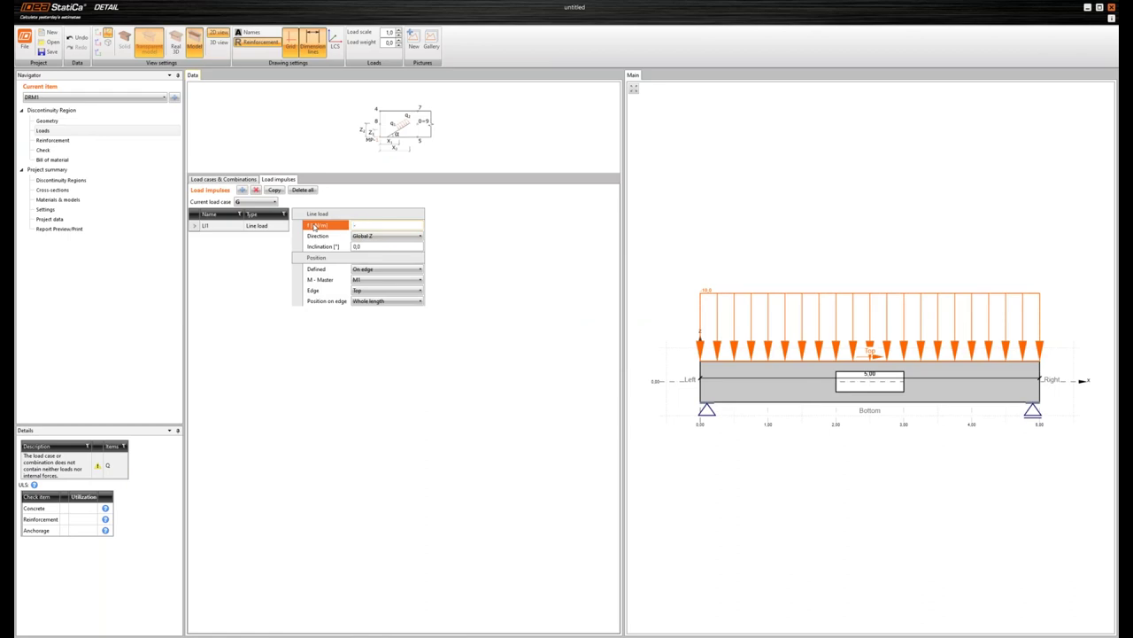
text(-3,75)
key(Return)
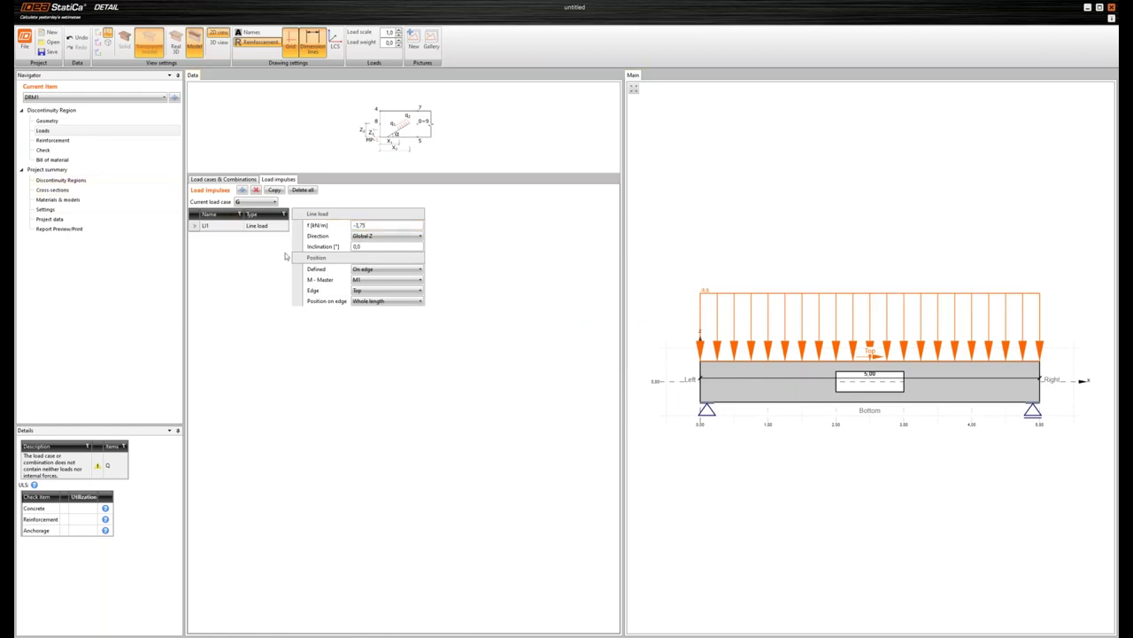
click(232, 225)
Step: Add another line load to load case G, name it cover and set it to -5 kN/m
click(241, 189)
click(537, 319)
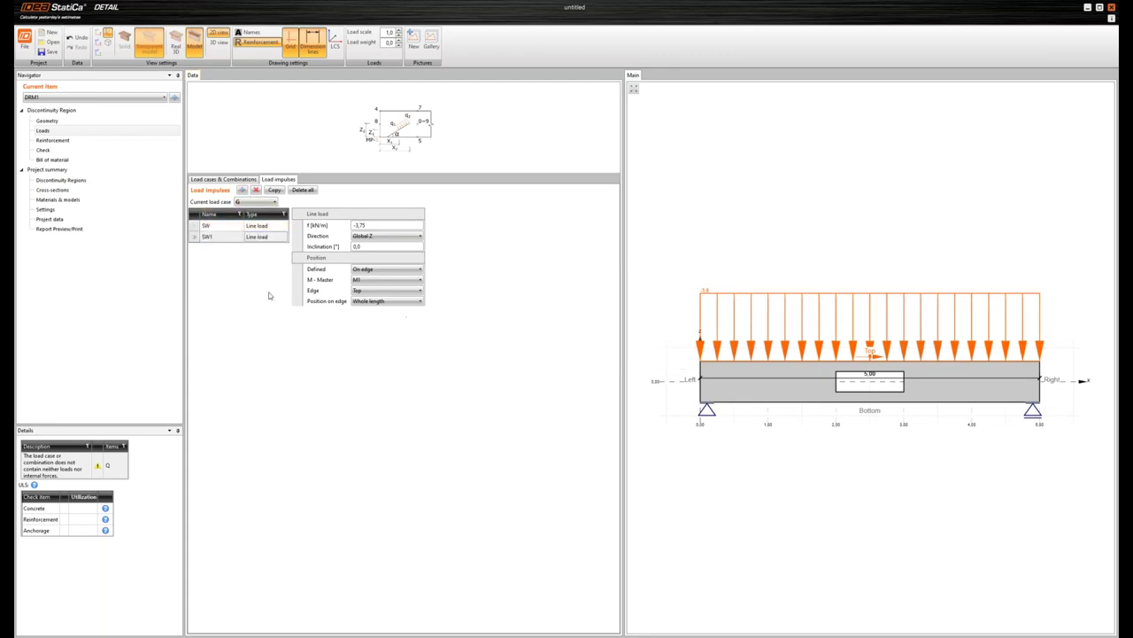
text(cov)
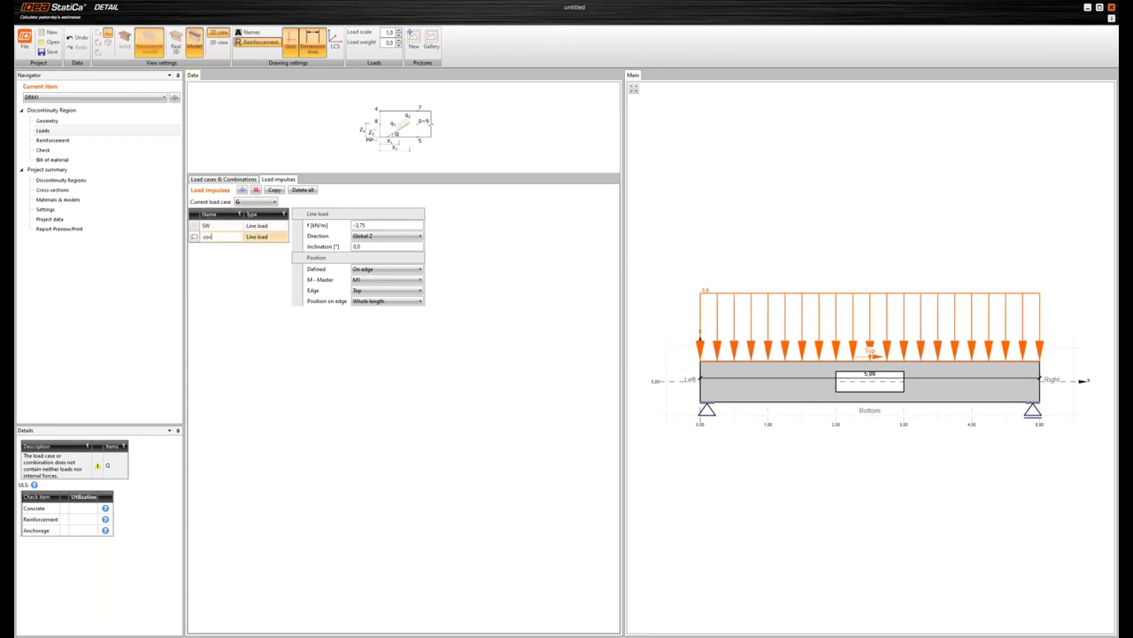
text(er)
key(Return)
click(328, 225)
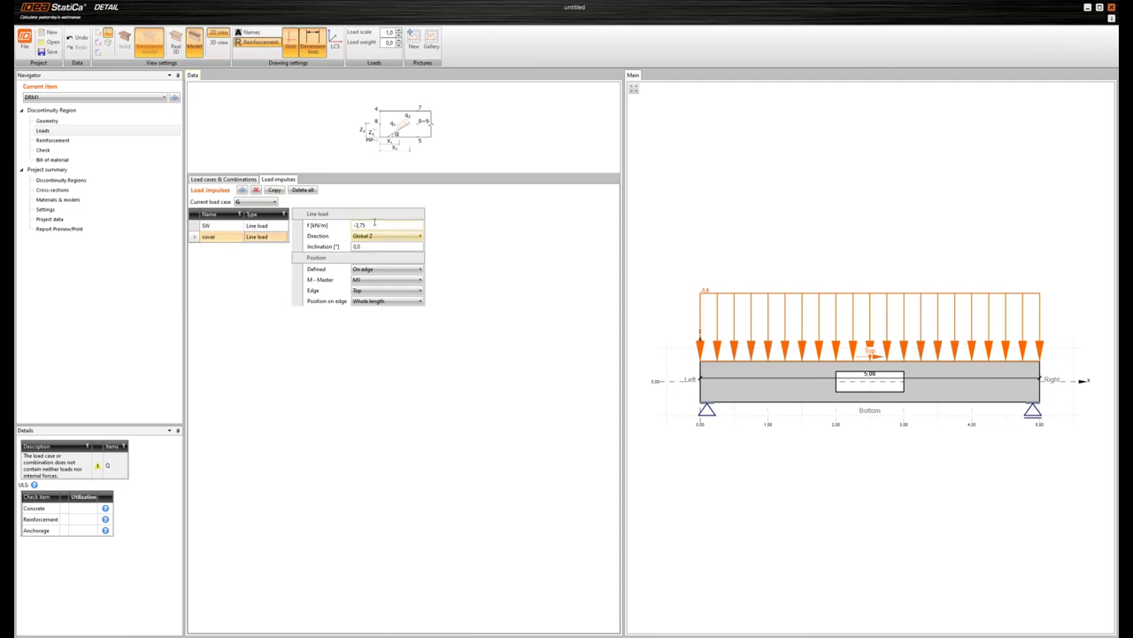
text(-5)
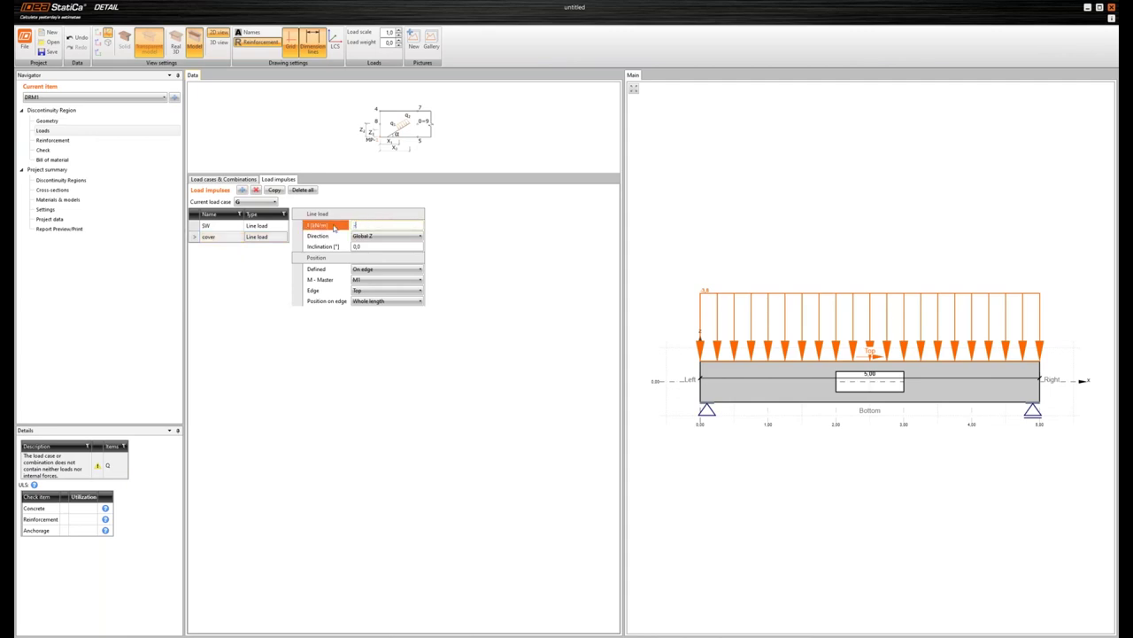
key(Return)
Step: Add a line load of -15 kN/m over the whole top edge in load case Q and replace its default name
click(255, 204)
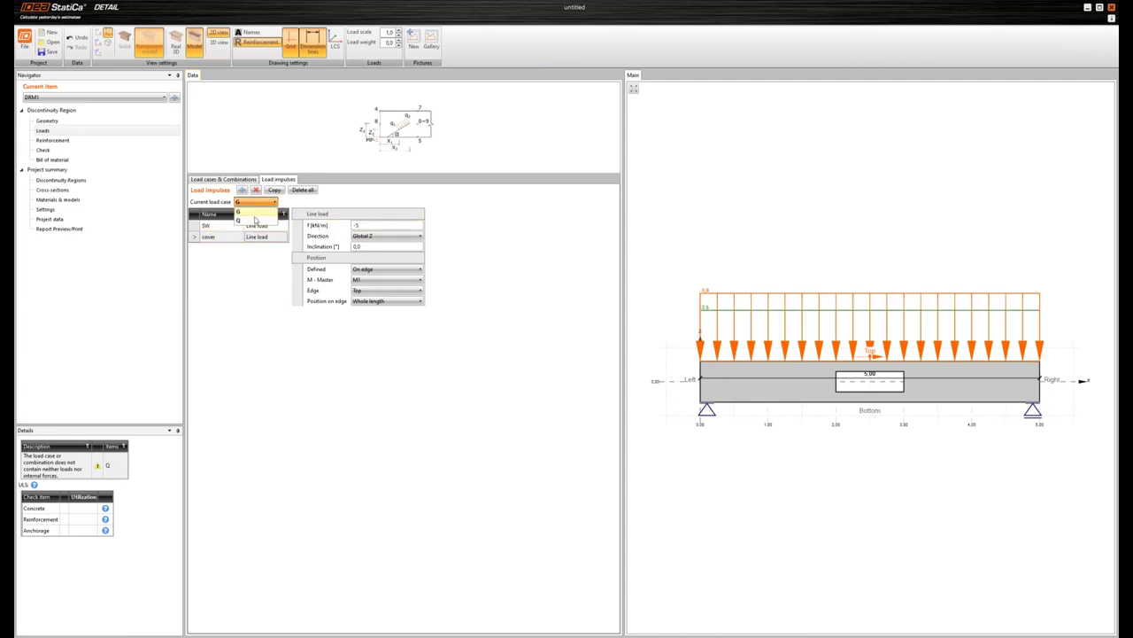
click(257, 224)
click(241, 190)
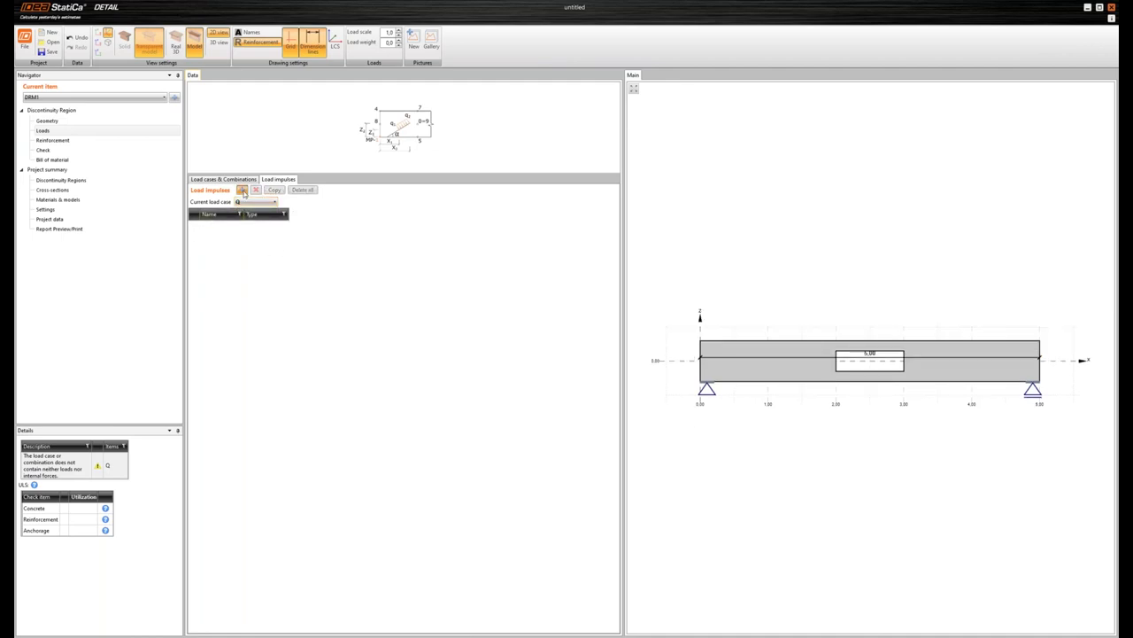
click(536, 314)
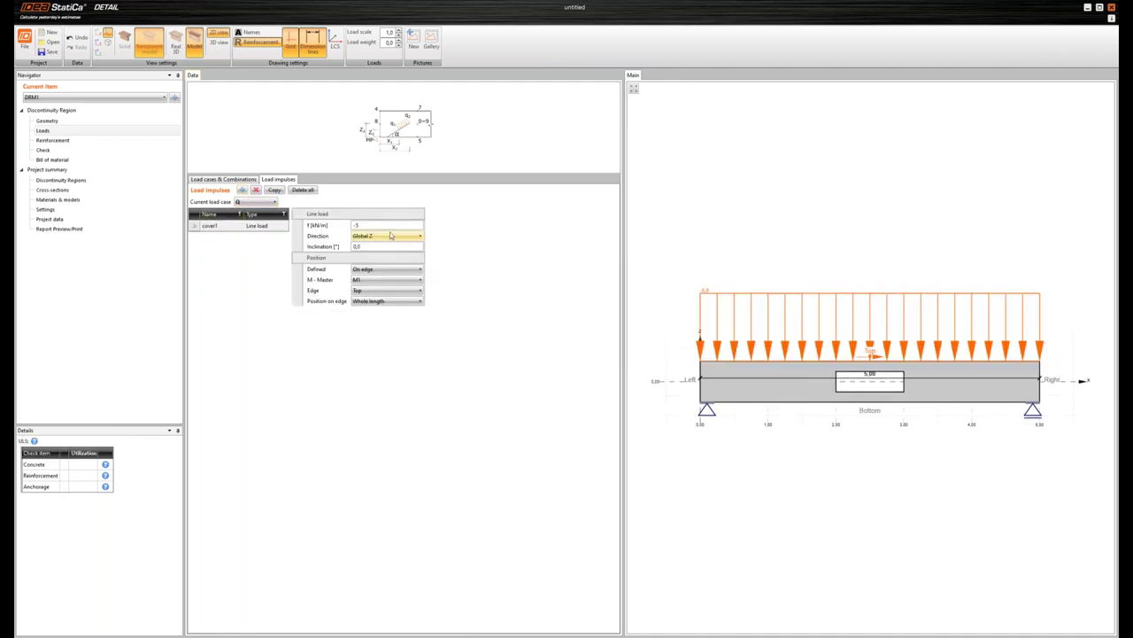
text(-5)
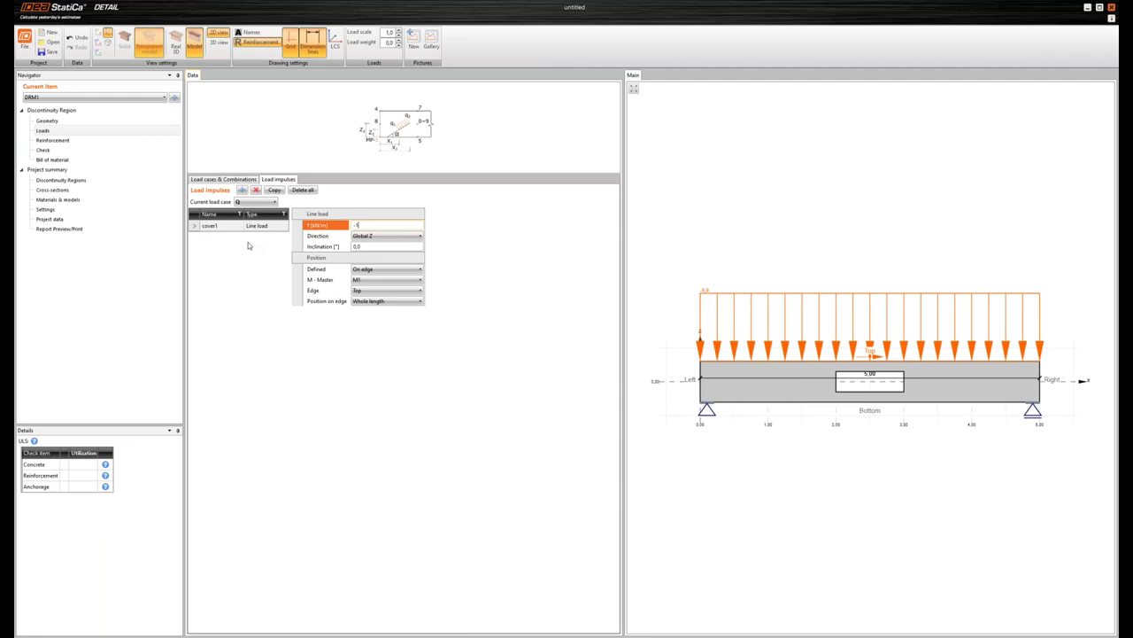
text(5)
key(Return)
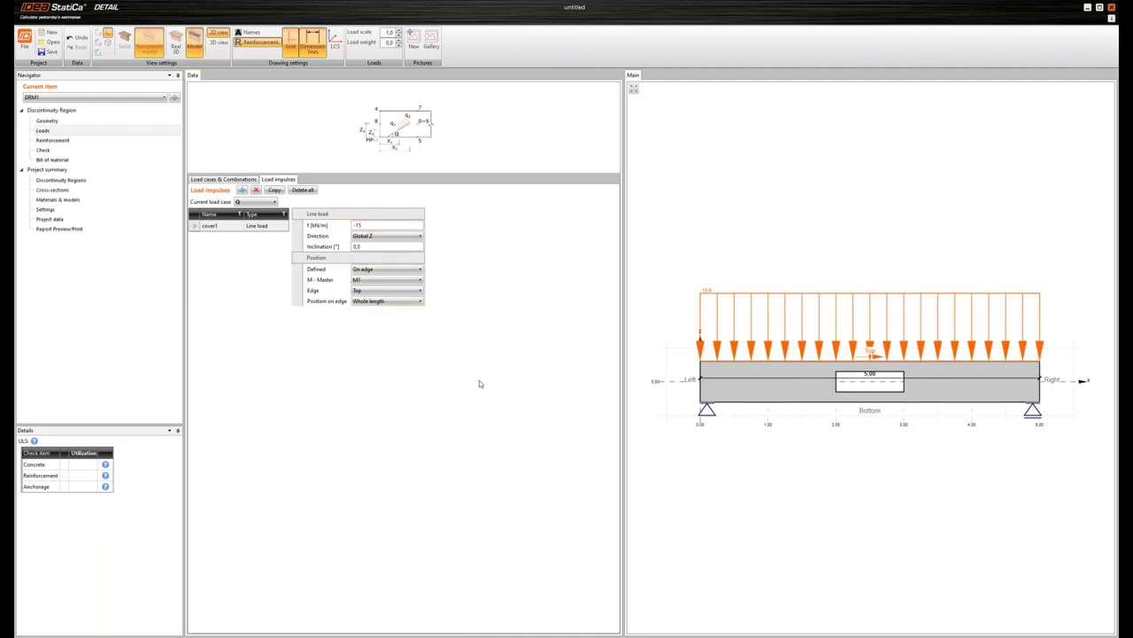
double_click(217, 226)
key(BackSpace)
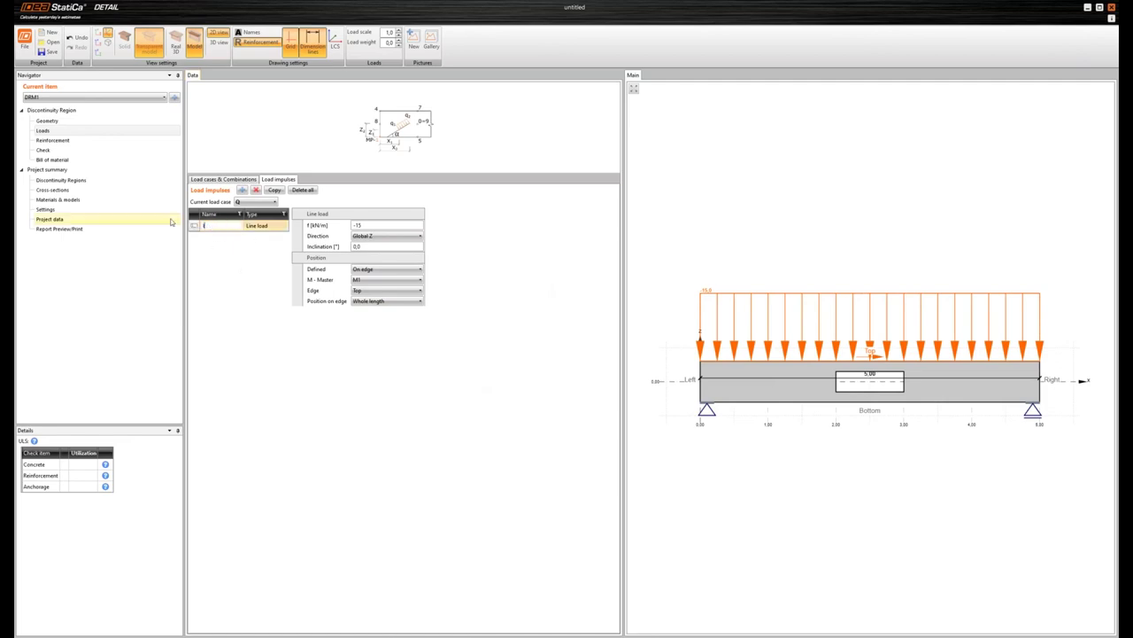
Step: Exclude the individual load cases G and Q from the check
click(224, 178)
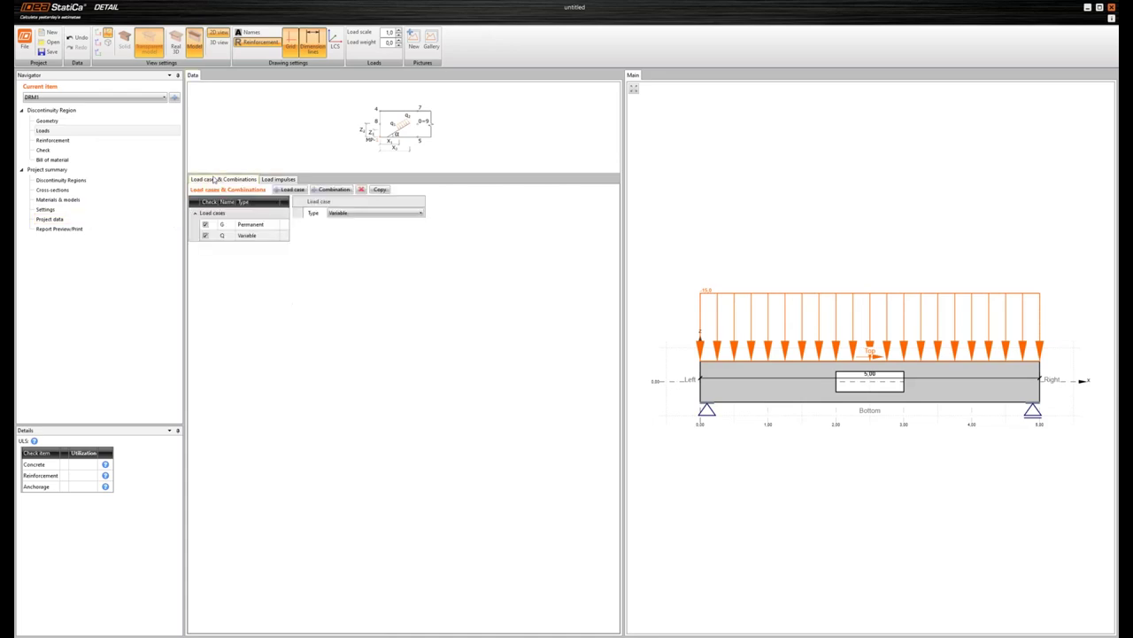
click(205, 224)
click(206, 234)
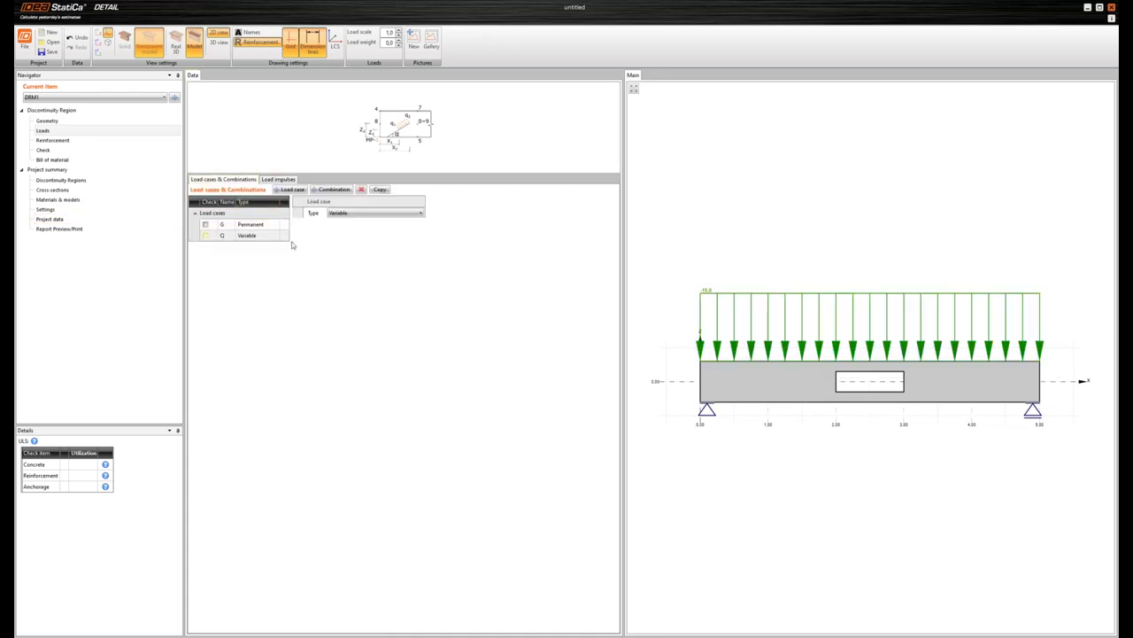
Step: Add a ULS combination with partial factors of 1,35 for G and 1,5 for Q
click(334, 190)
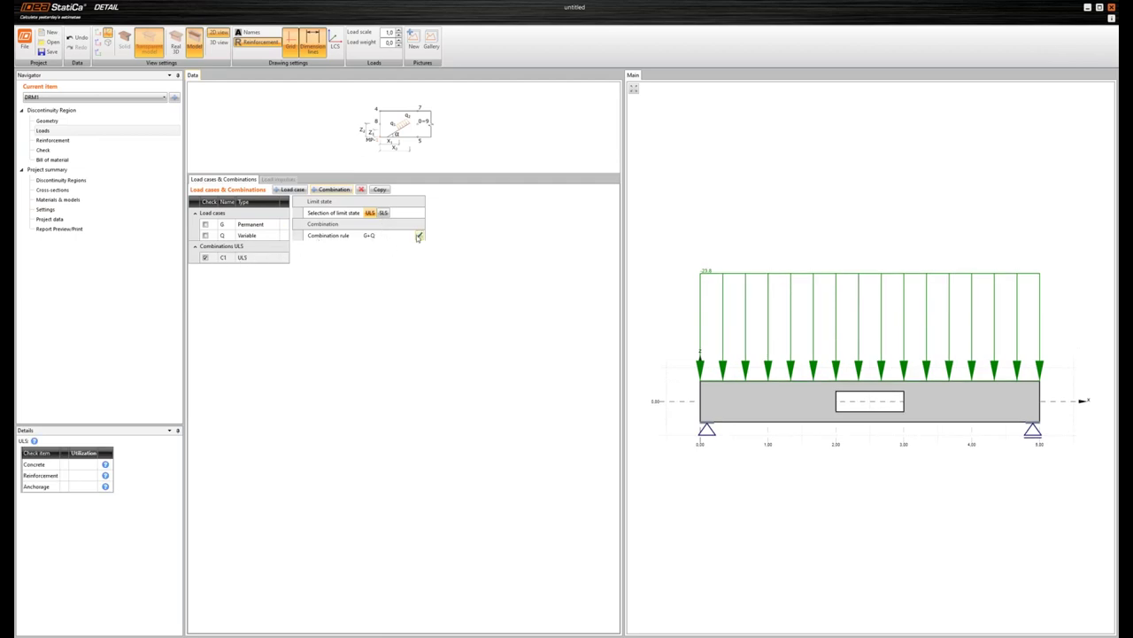
click(420, 236)
click(483, 236)
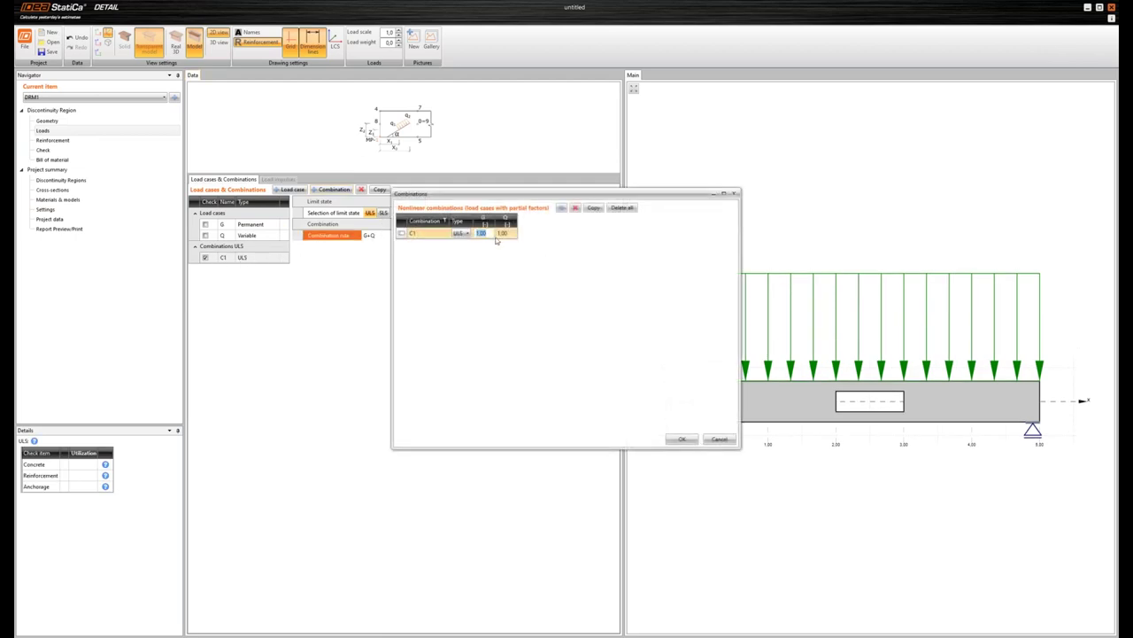
text(1,35)
click(512, 235)
text(1,5)
key(Return)
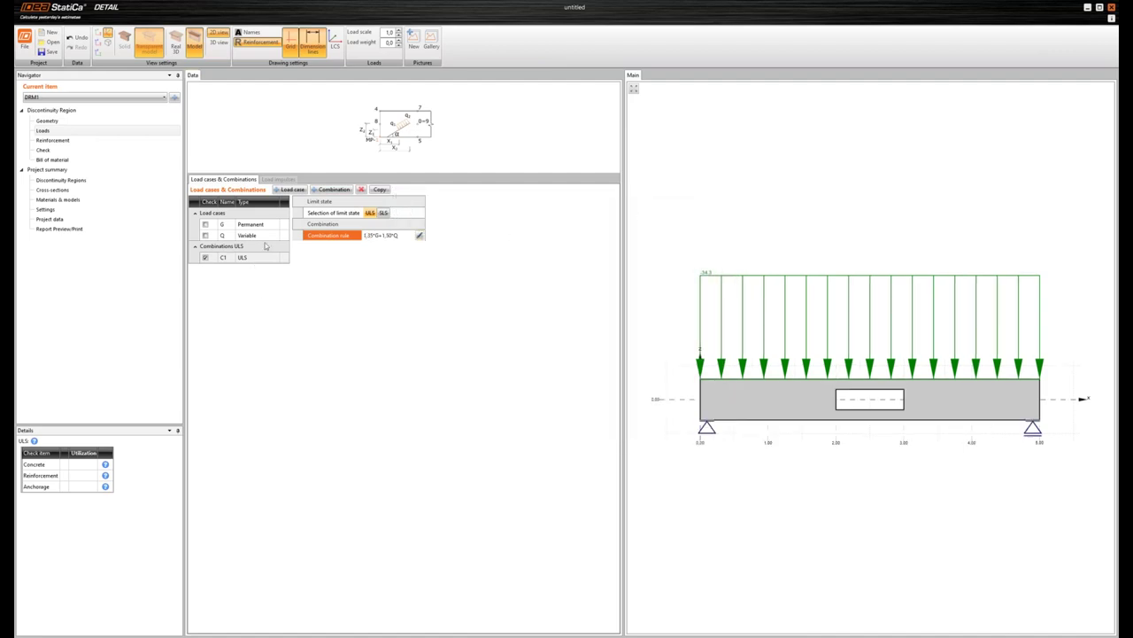
Step: Add two SLS combinations: a characteristic one with G+Q and a quasi-permanent one with a factor of 0,60 for Q
click(334, 189)
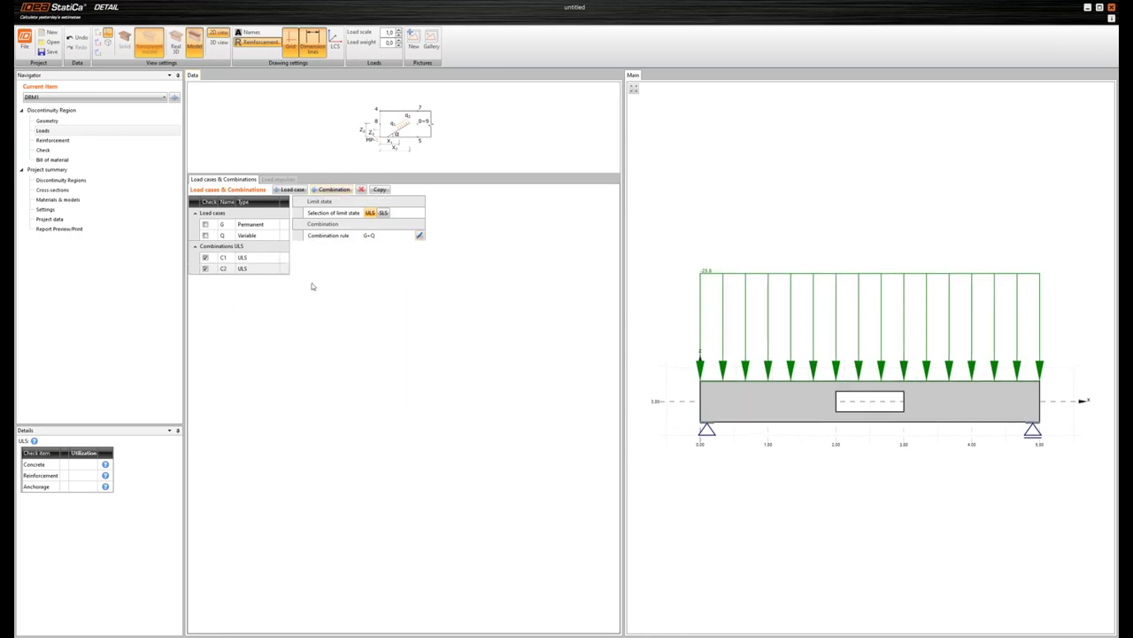
click(384, 213)
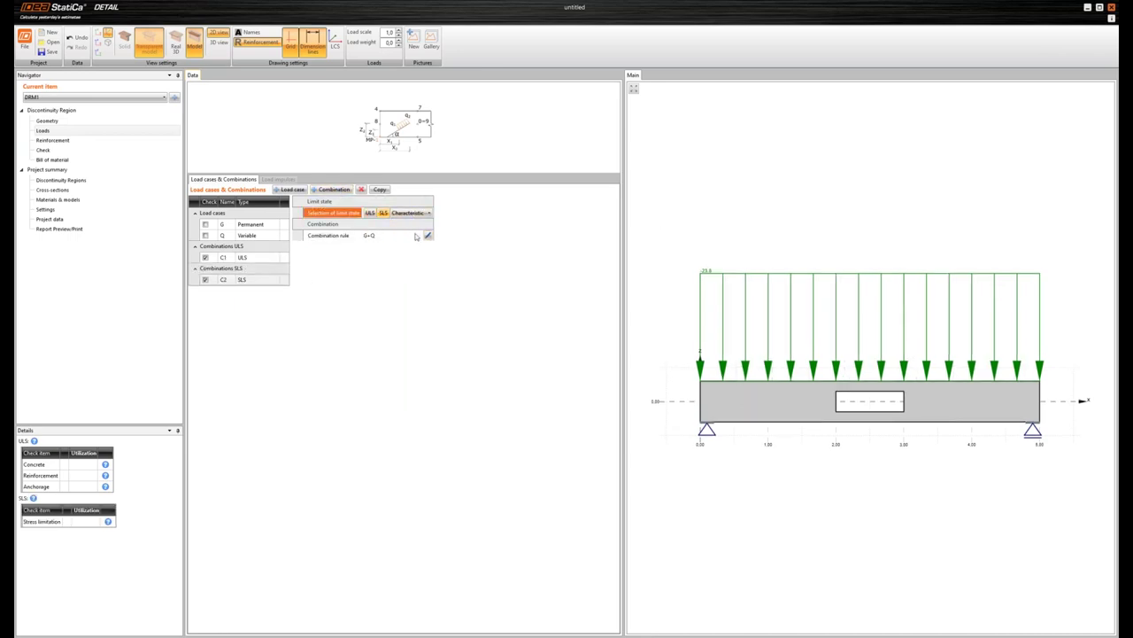
click(334, 190)
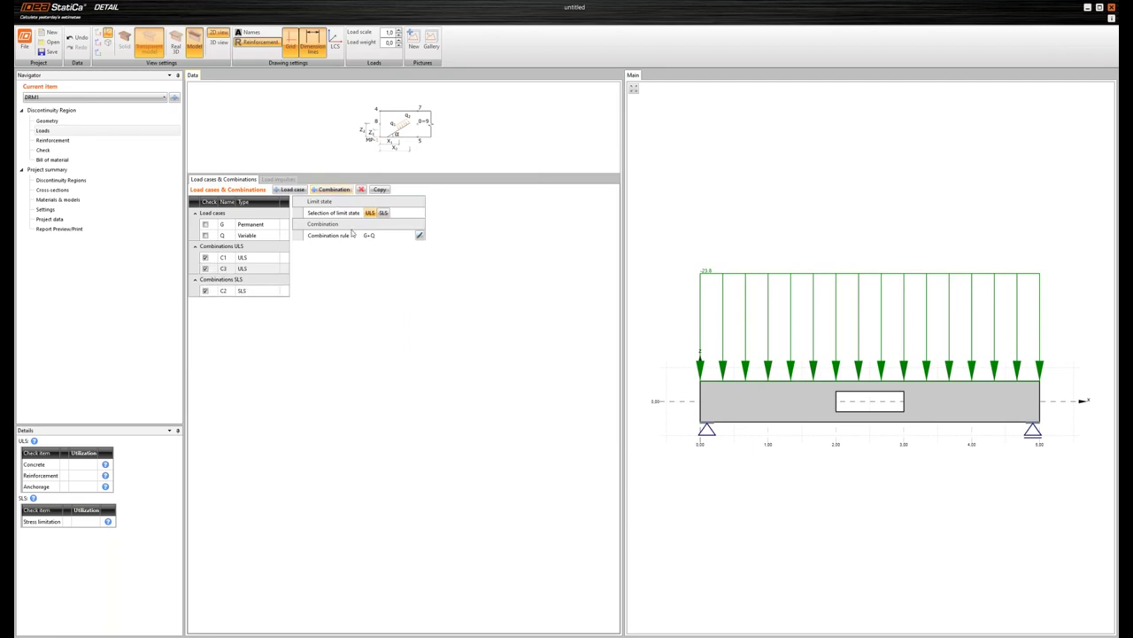
click(383, 213)
click(414, 214)
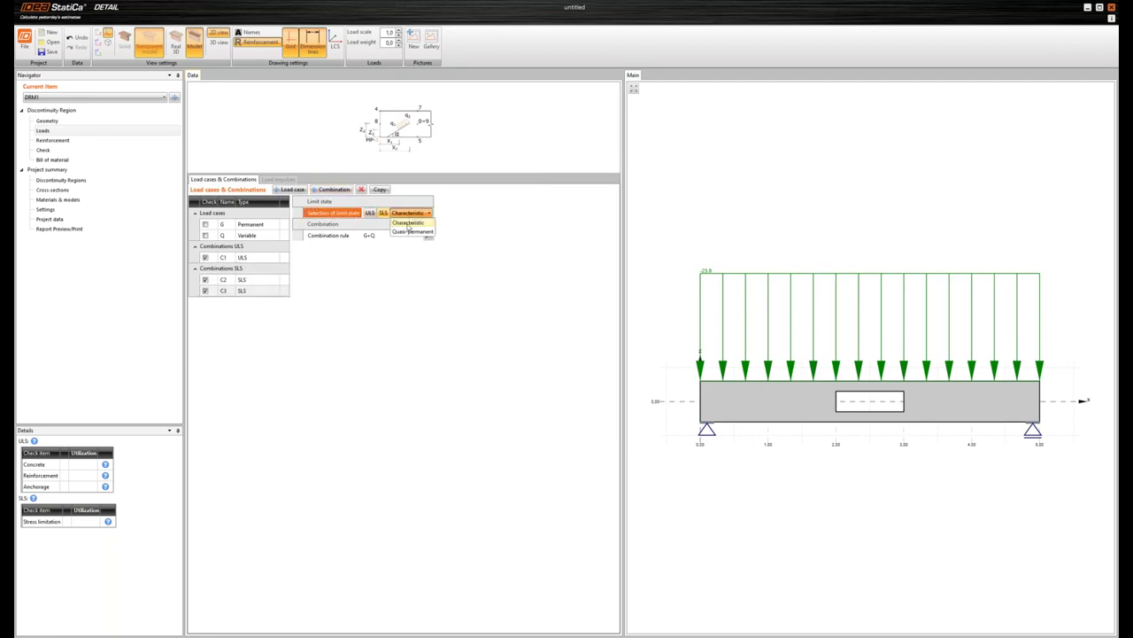
click(409, 237)
click(436, 234)
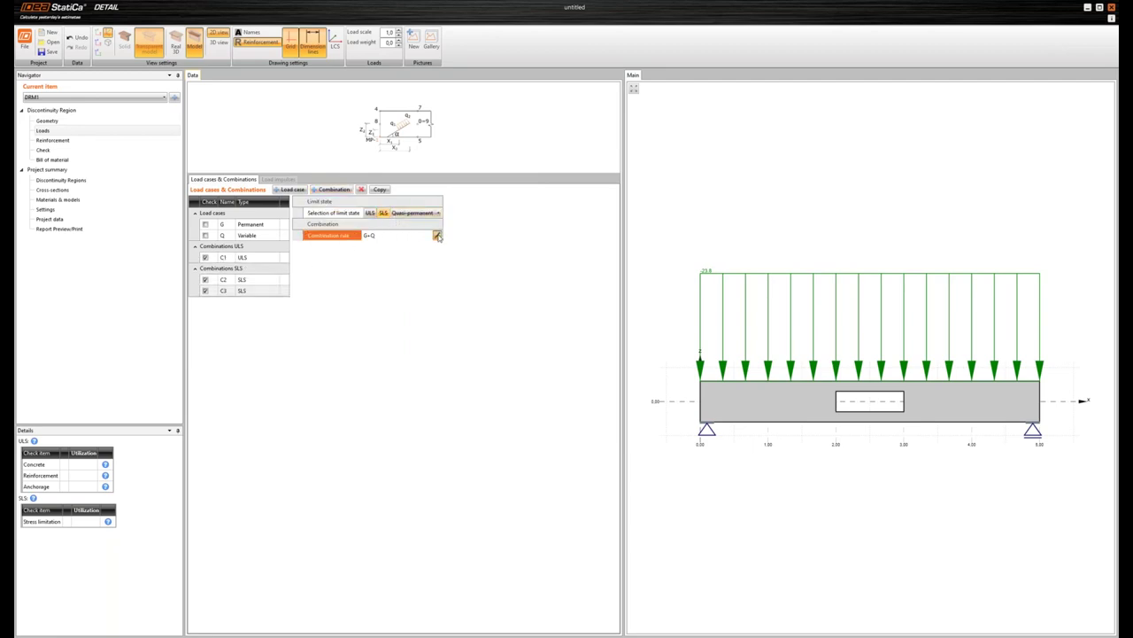
click(540, 255)
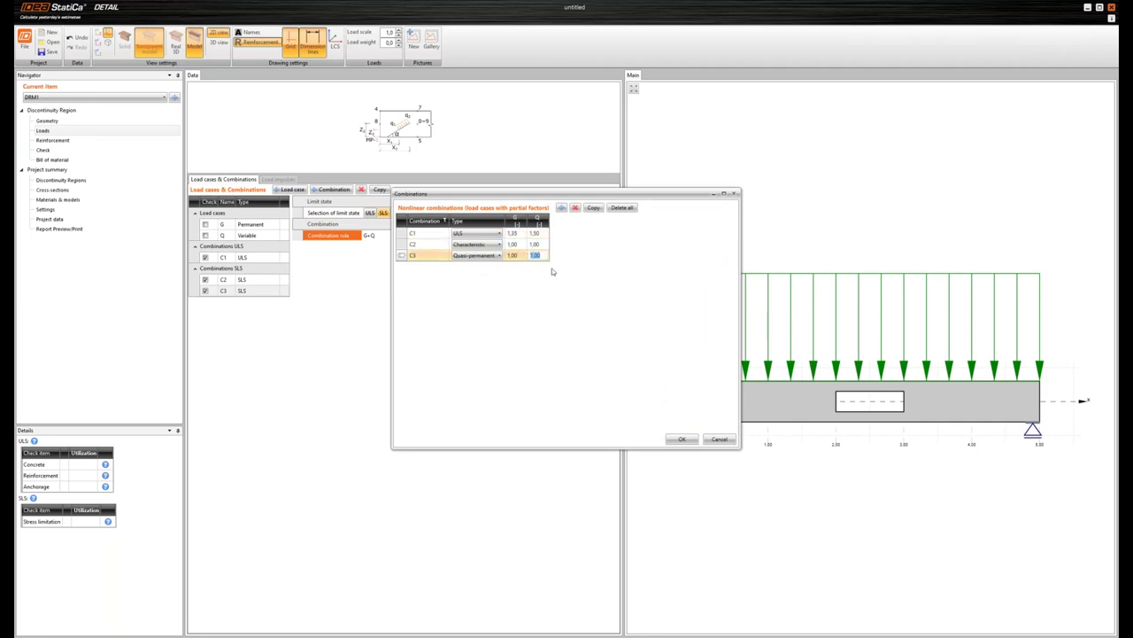
key(Return)
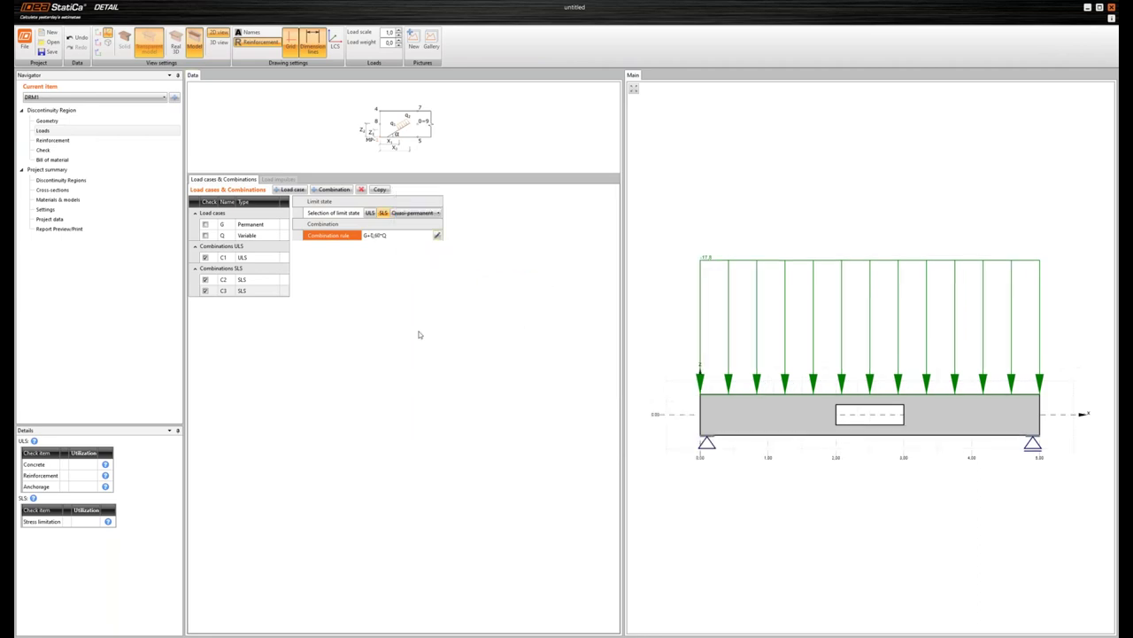
Step: Run the Linear Analysis design tool for the beam's reinforcement to display the stress flow
scroll(746, 334, down, 1)
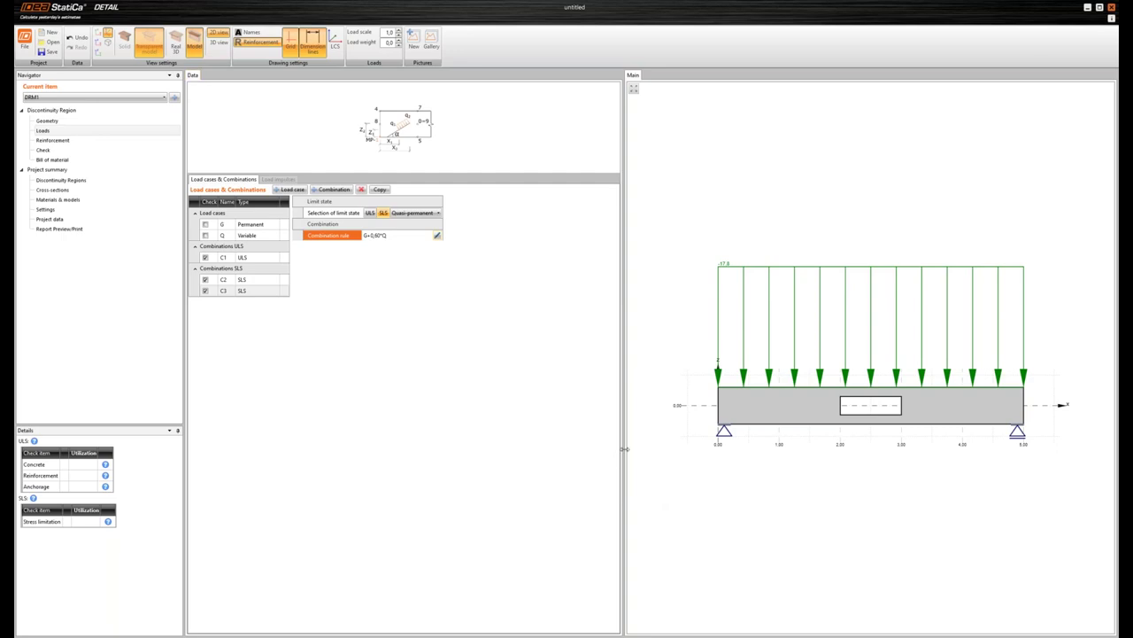
drag(623, 449, 458, 449)
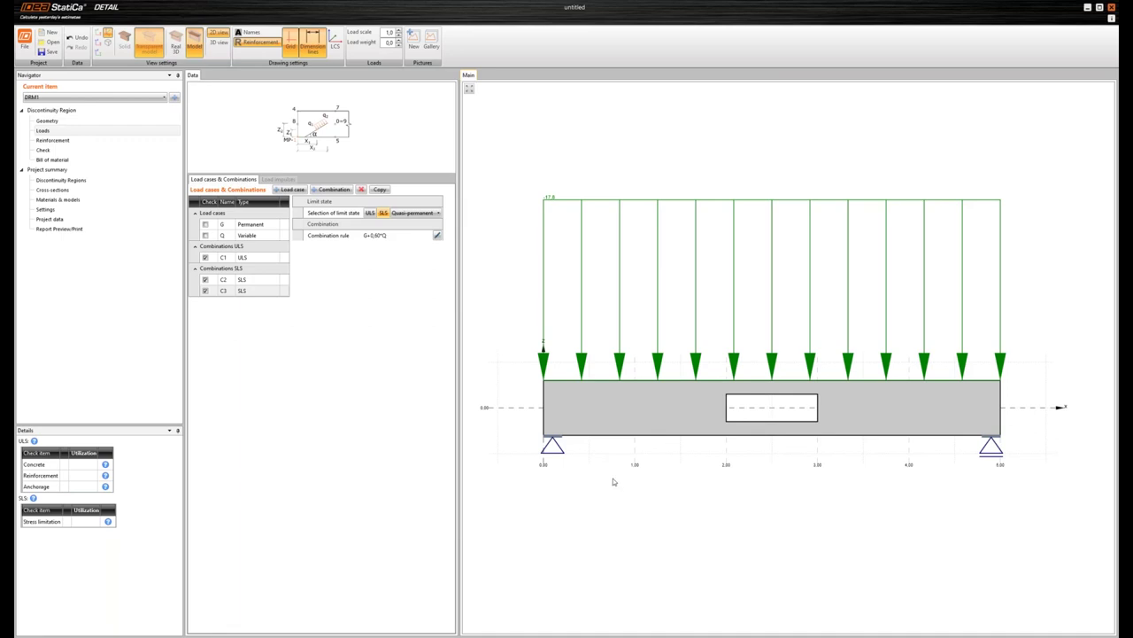
click(52, 140)
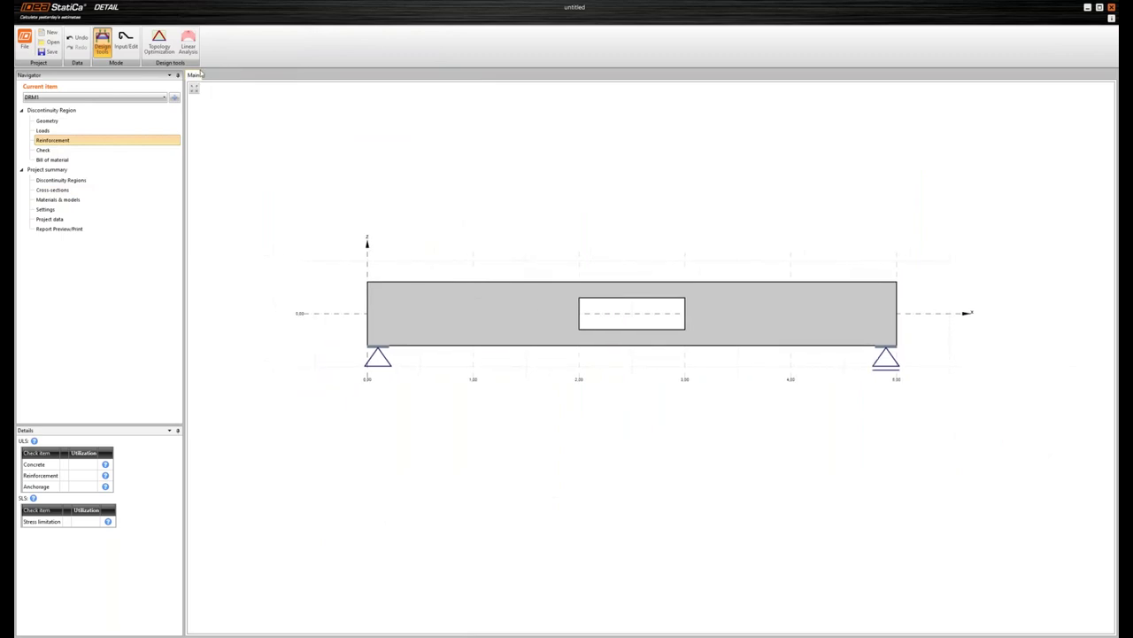
click(187, 44)
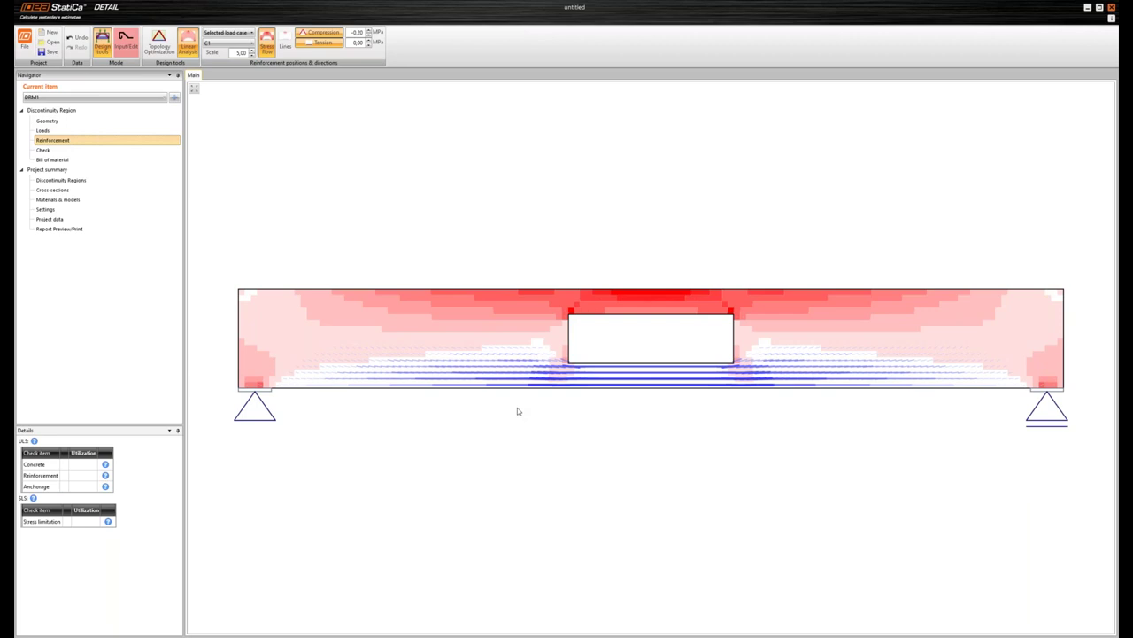
Step: Show the beam's linear analysis stresses as direction lines, and run Topology Optimization for combination C1
click(285, 44)
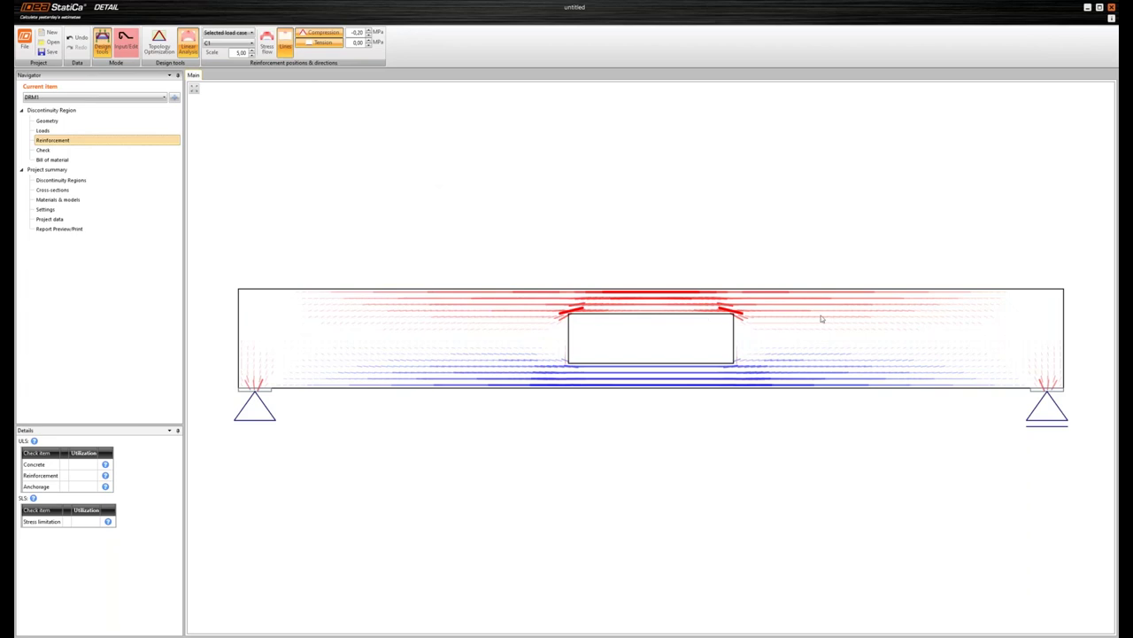
scroll(512, 222, down, 2)
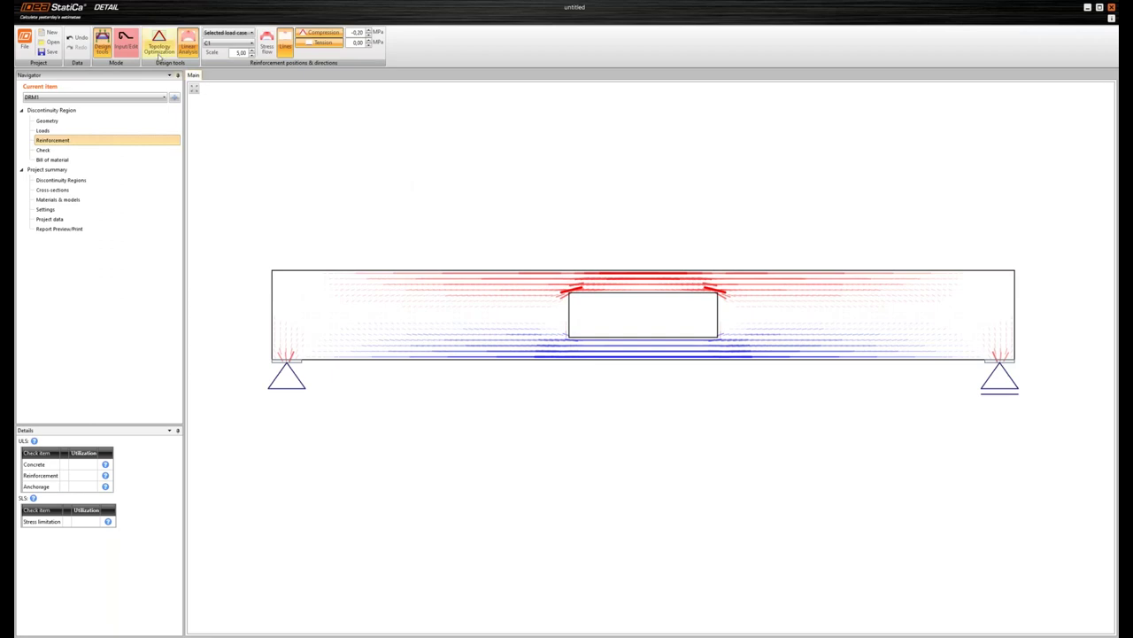
click(159, 44)
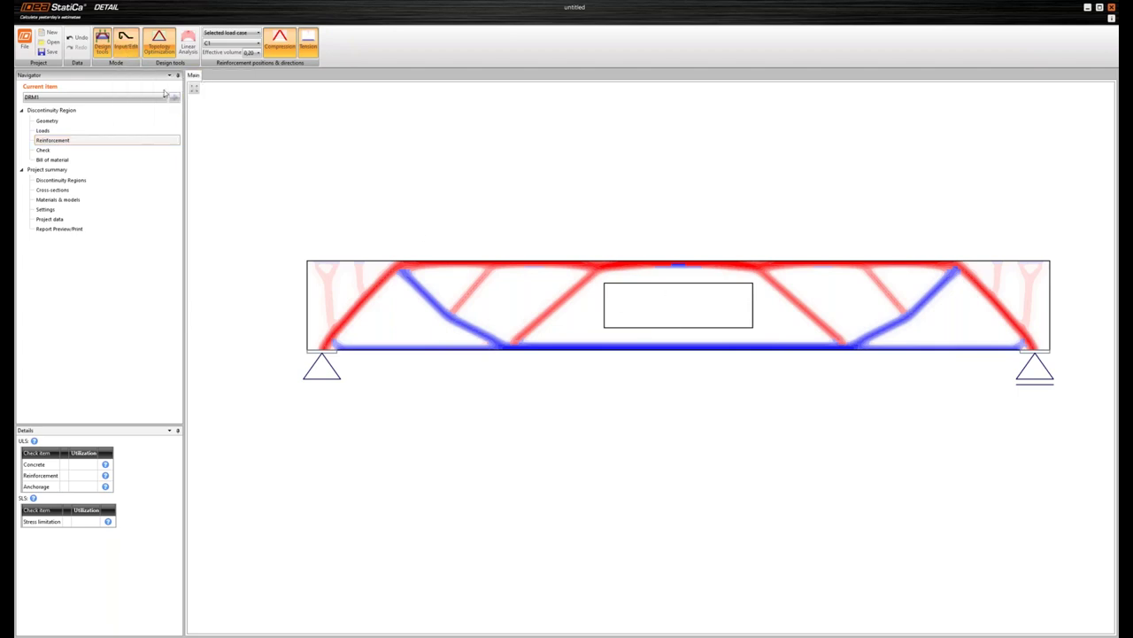
Step: Return to input mode and add a group of stirrups to the beam, named "stirrups"
click(127, 50)
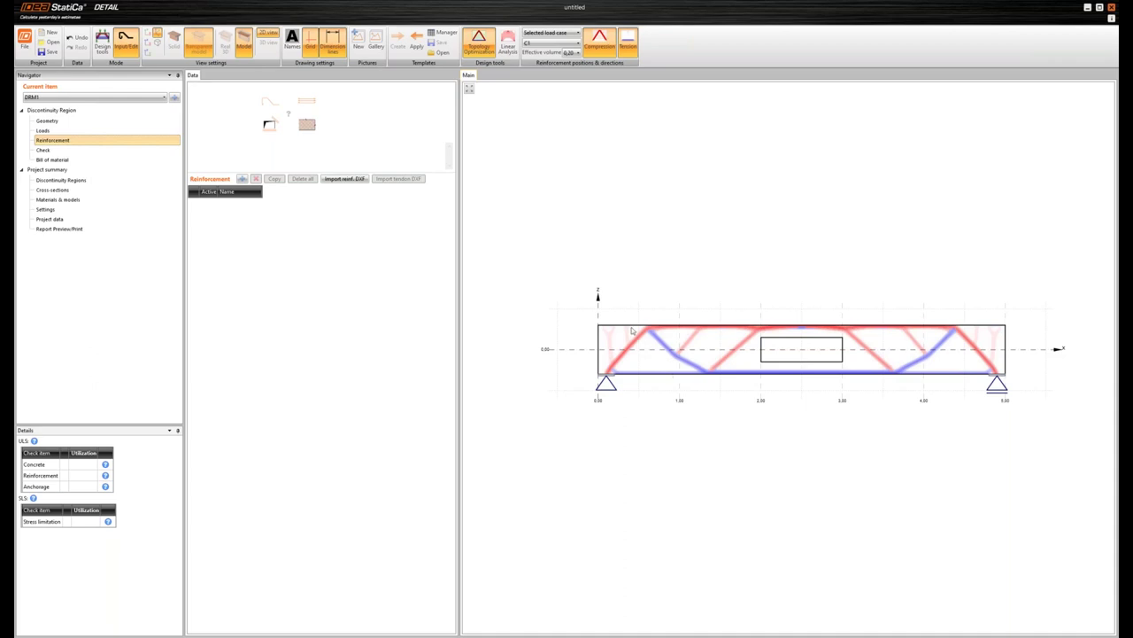
click(242, 180)
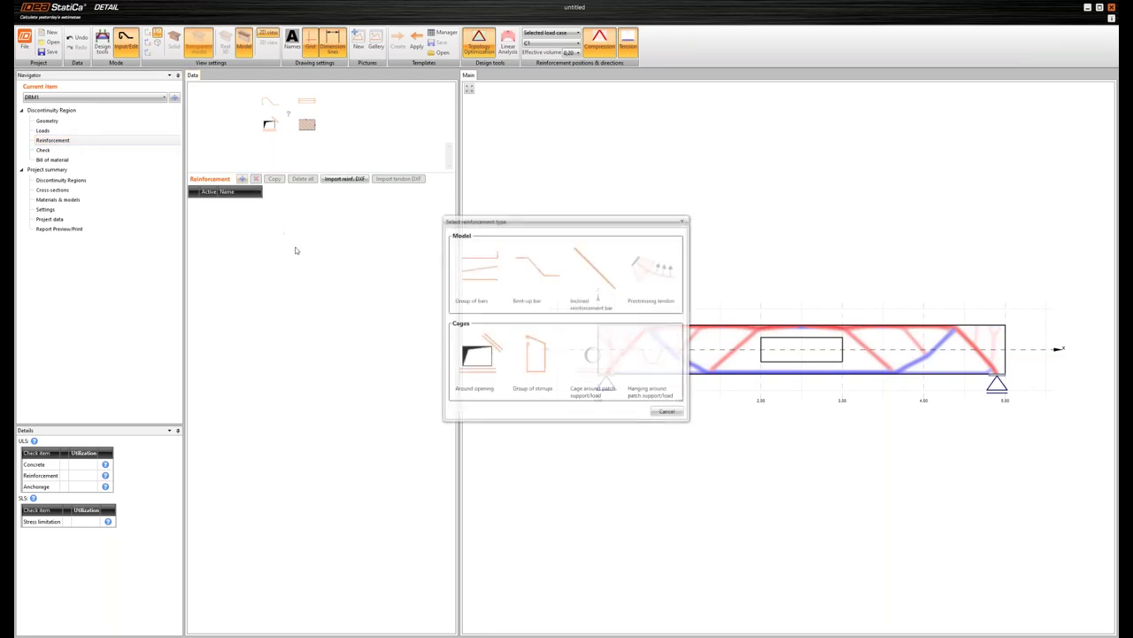
click(534, 355)
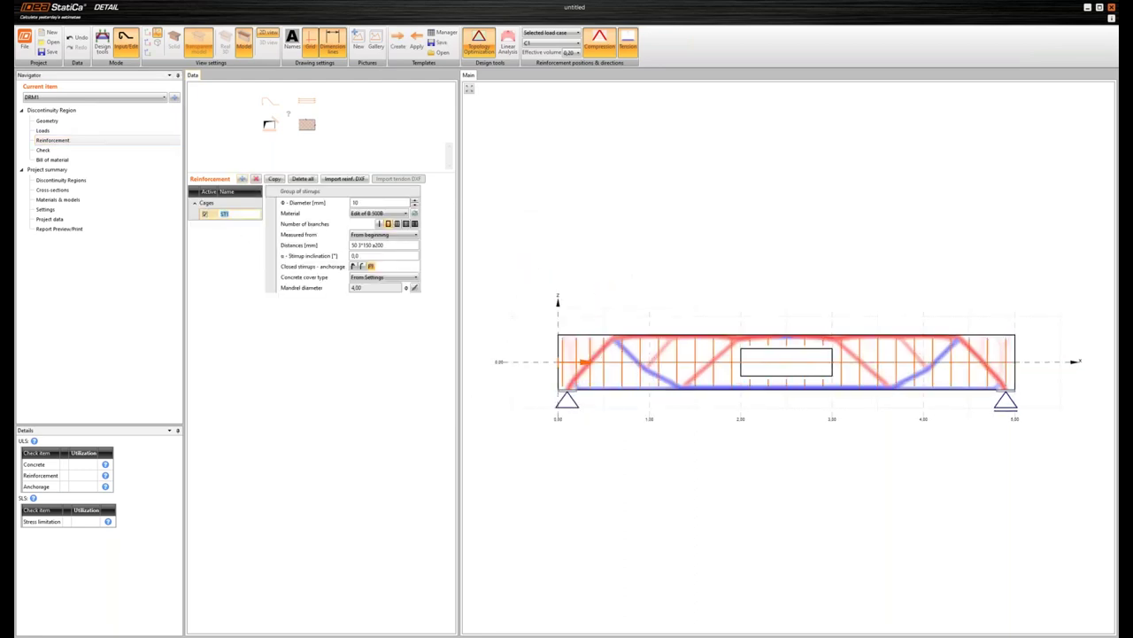
text(stirrups)
key(Return)
Step: Set the closed stirrups to the first anchorage type and their distances to 30 a150
click(354, 202)
click(354, 268)
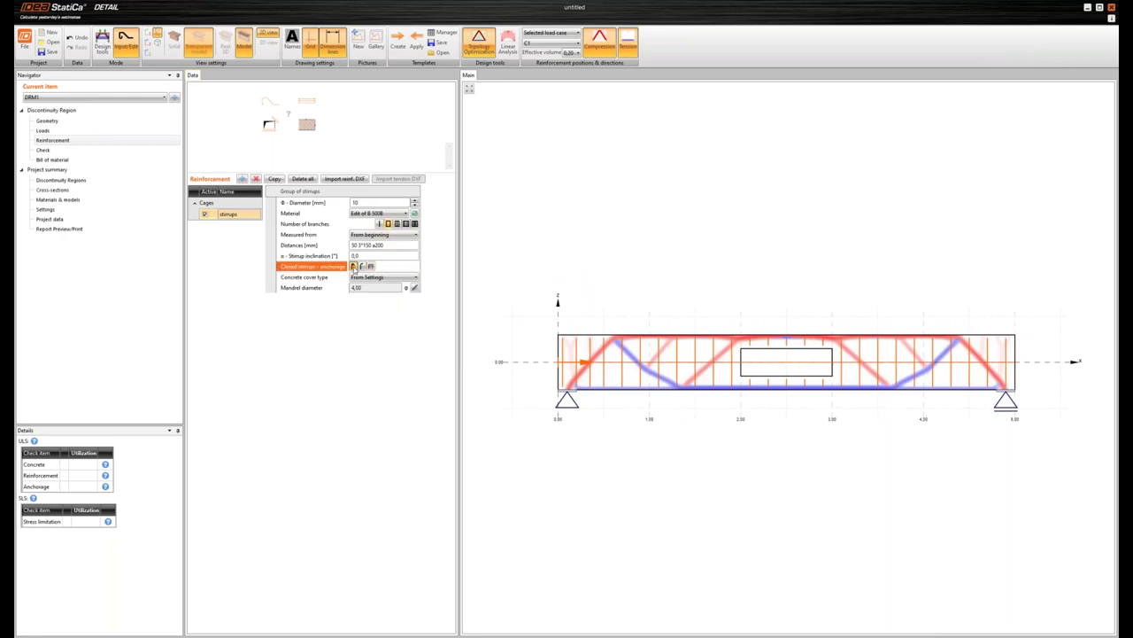
drag(384, 245, 344, 249)
text(30)
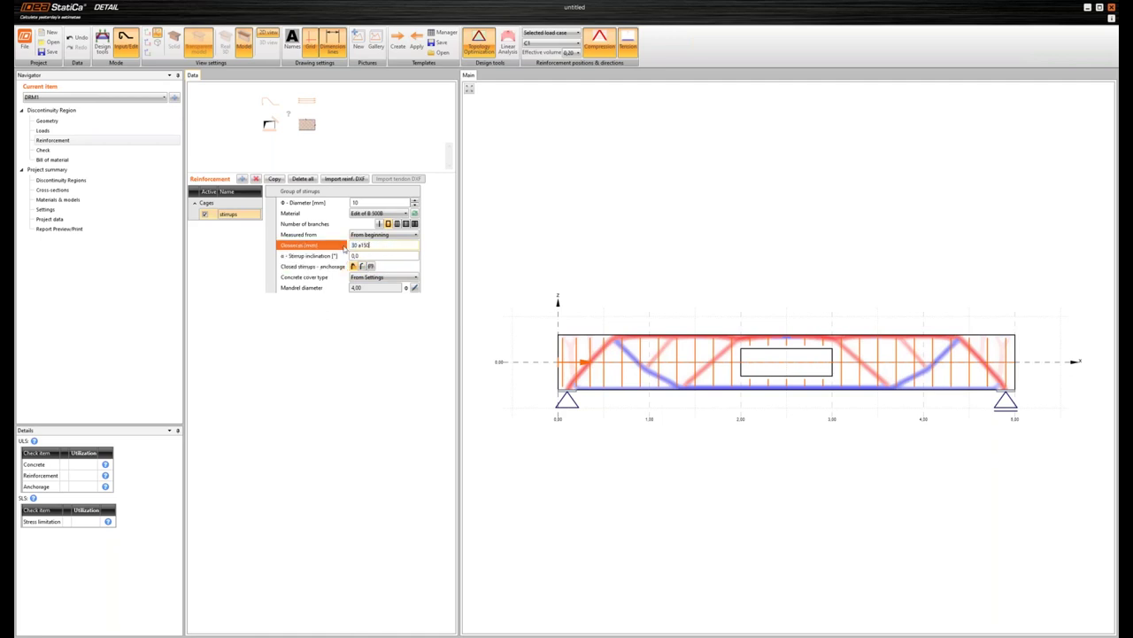
text( a150)
key(Tab)
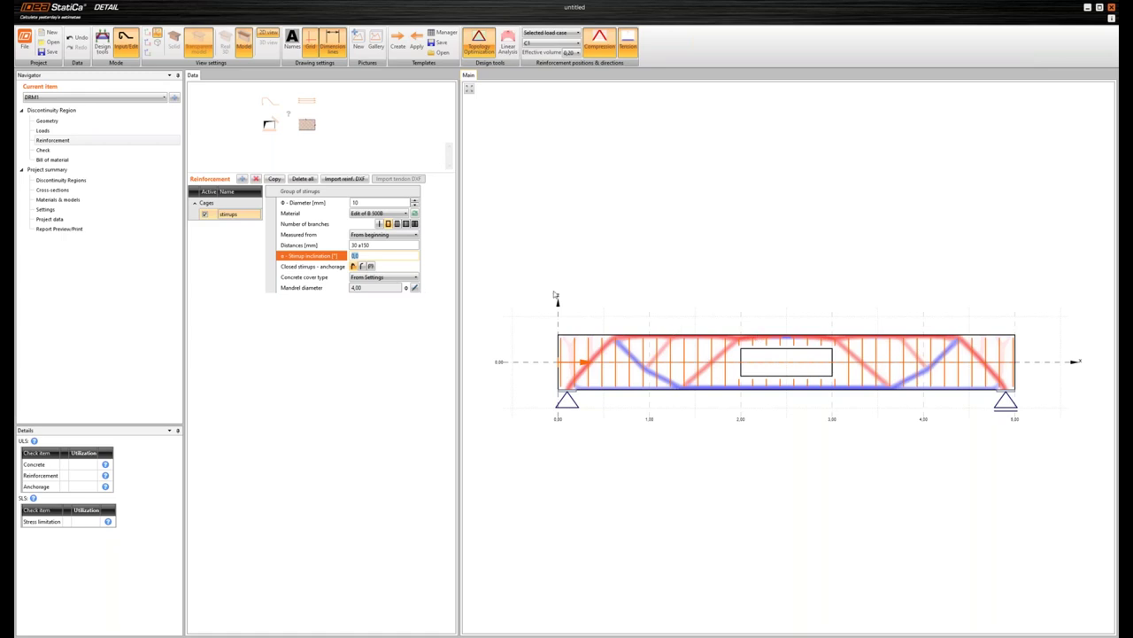
Step: Add a group of bars along the beam's bottom edge with 1 layer and a bar diameter of 12 mm
click(243, 179)
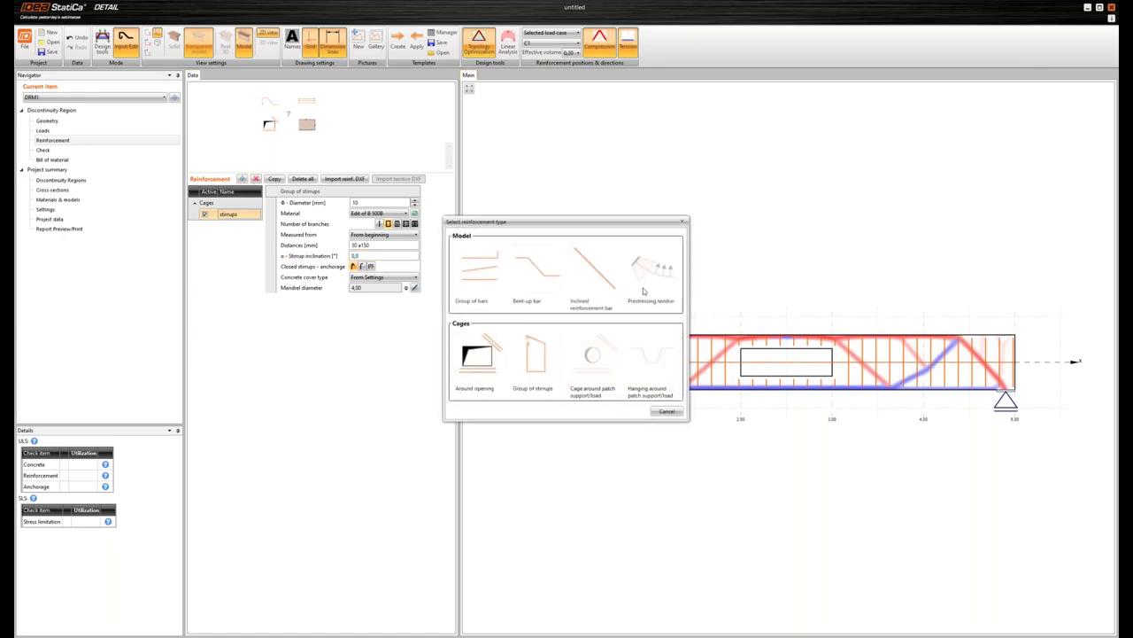
click(491, 289)
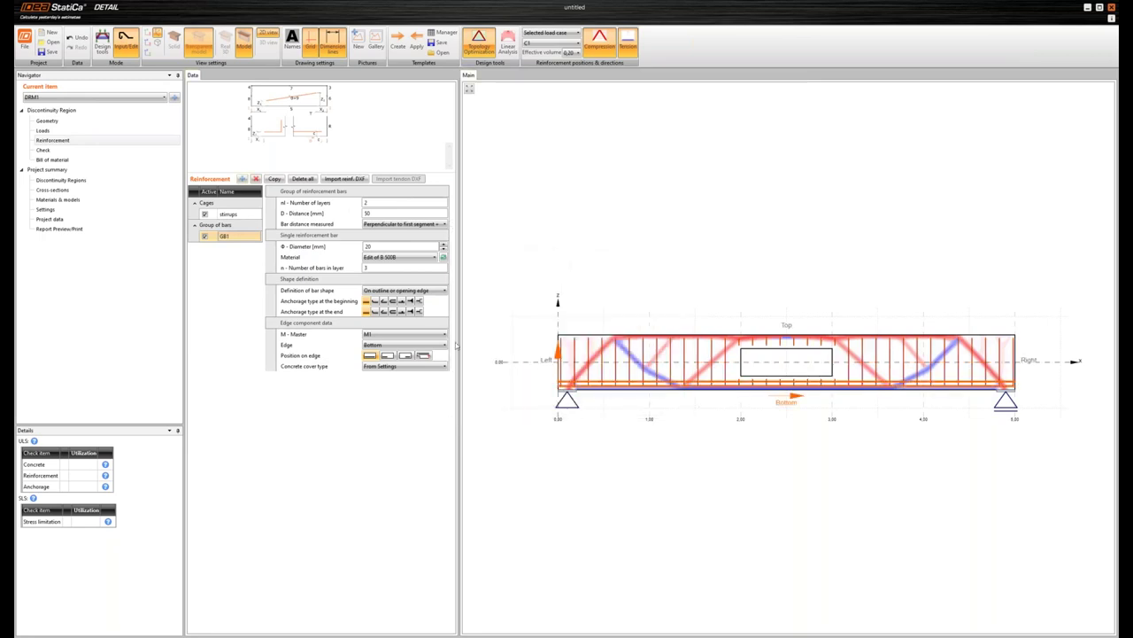
click(373, 204)
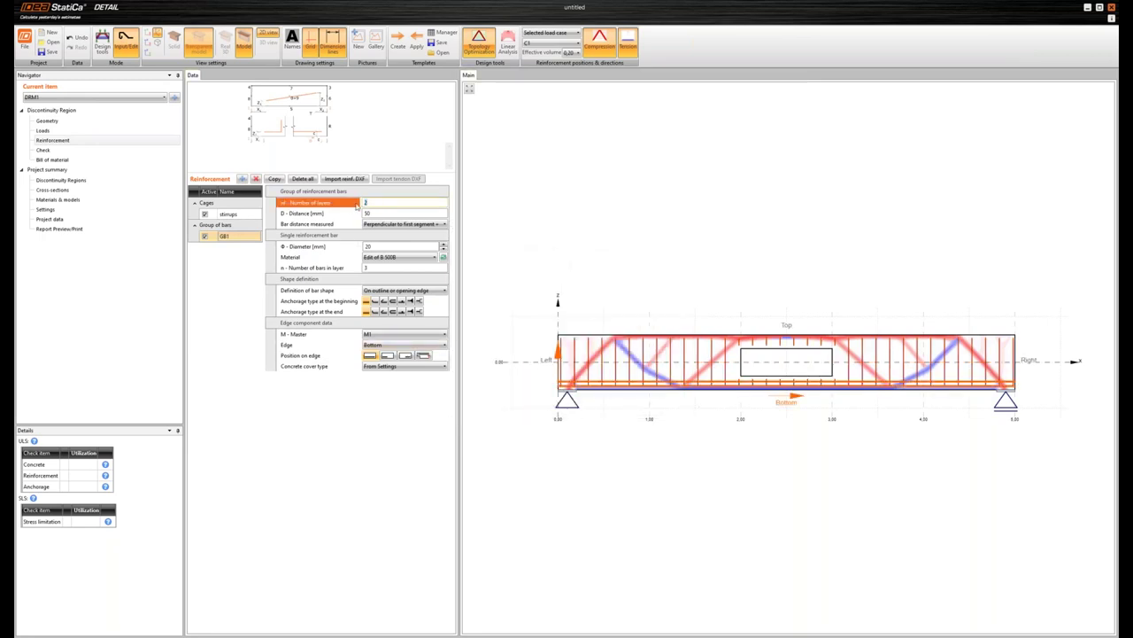
text(1)
key(Return)
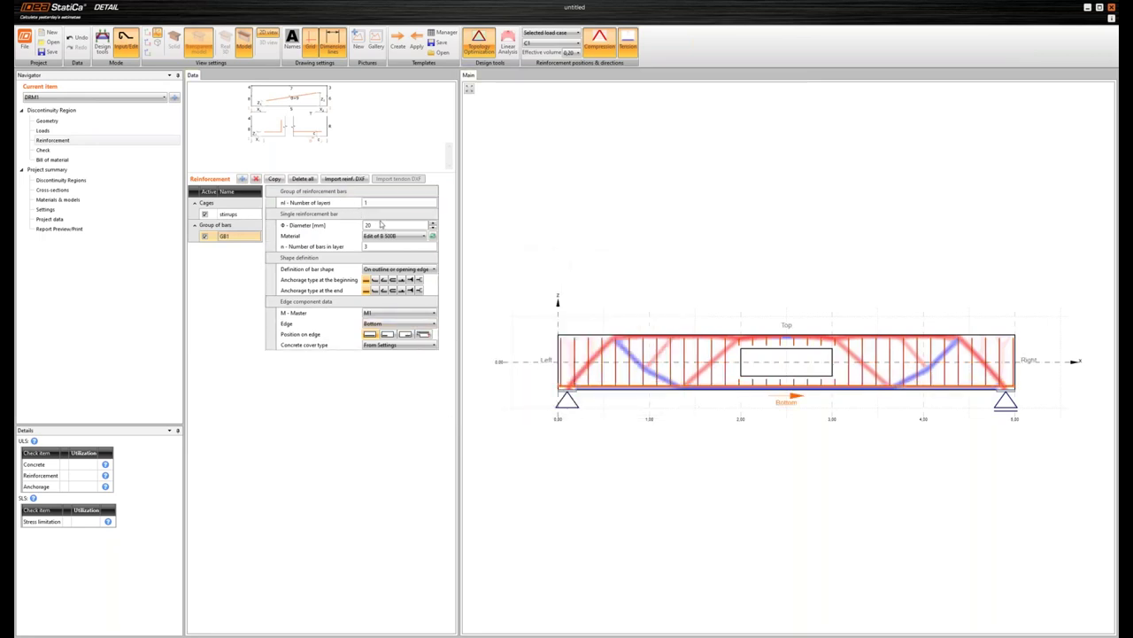
click(346, 227)
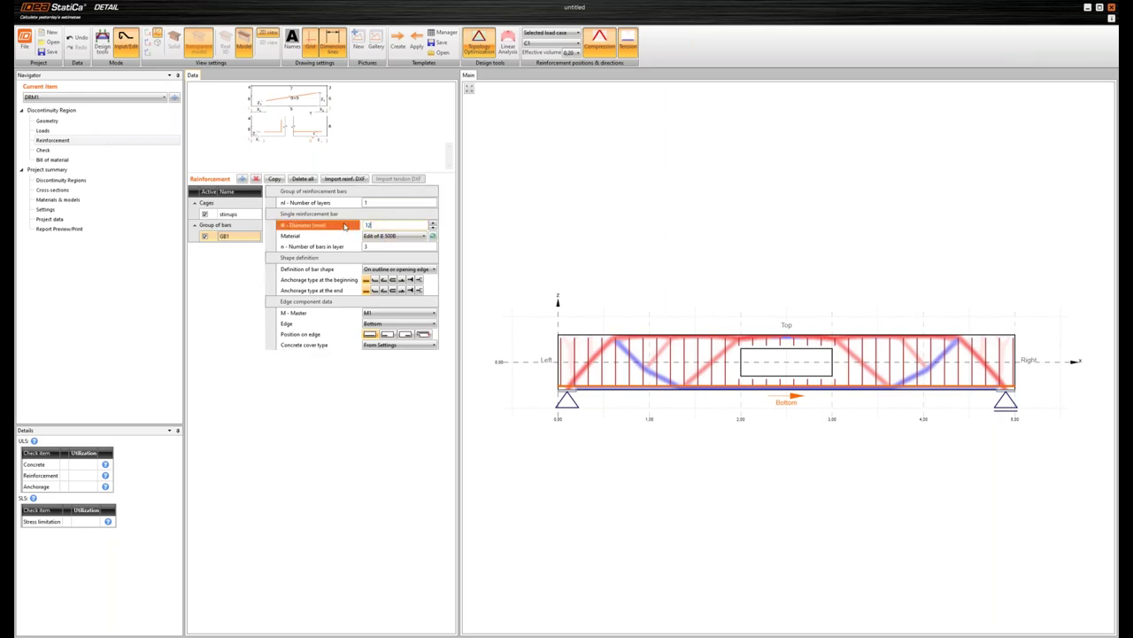
text(12)
key(Tab)
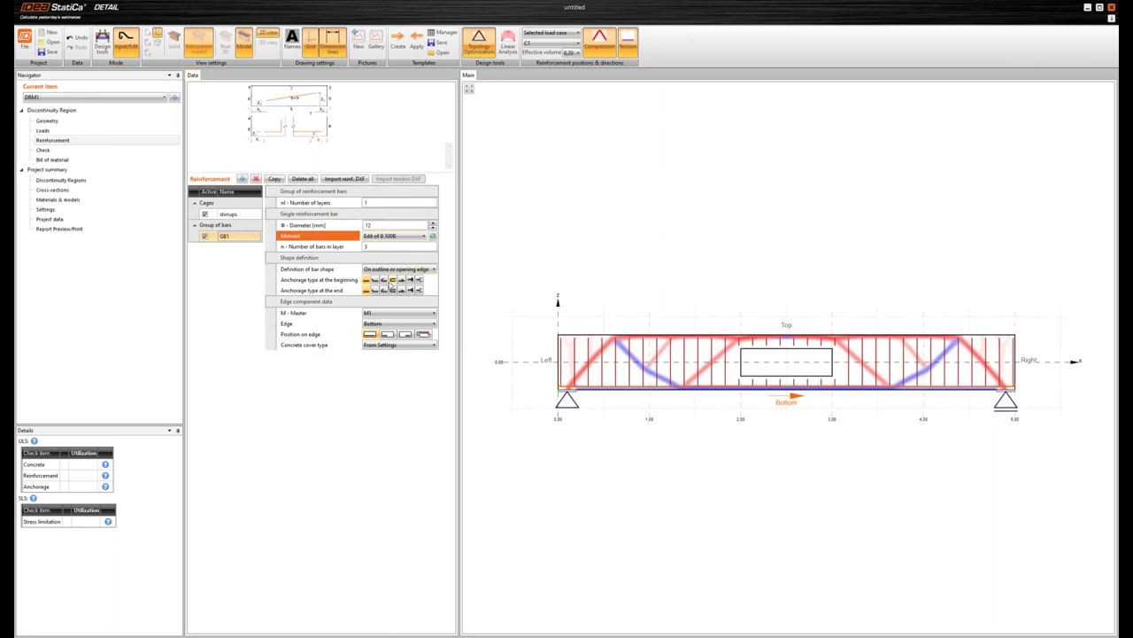
Step: Try the standard hook anchorage on the bottom bars and settle on the bend type at both the beginning and the end
click(384, 280)
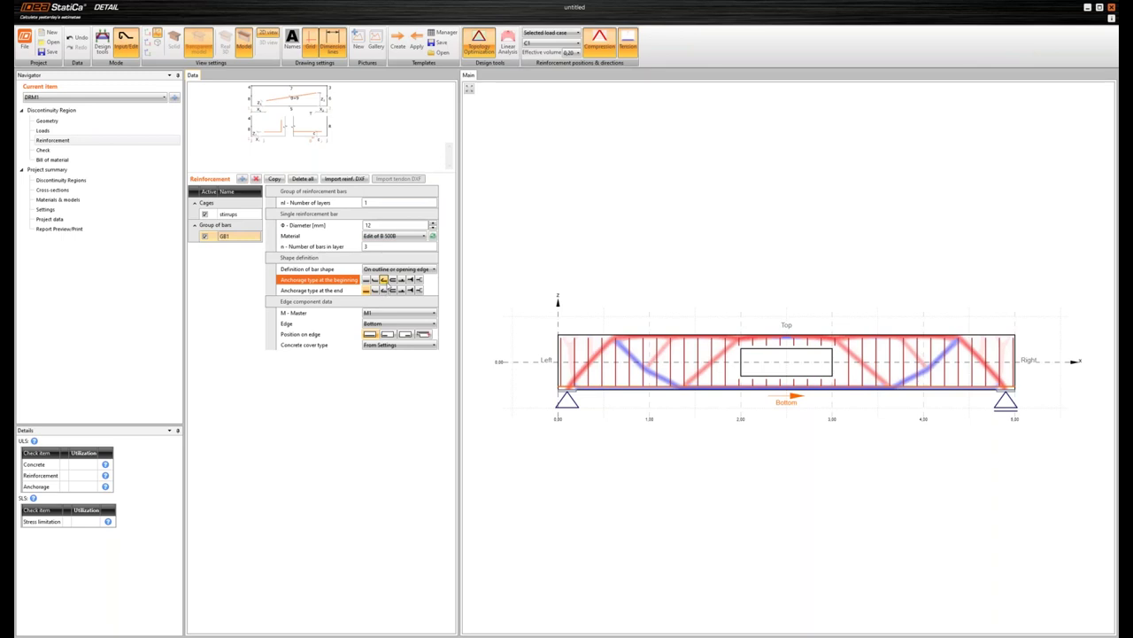
click(383, 290)
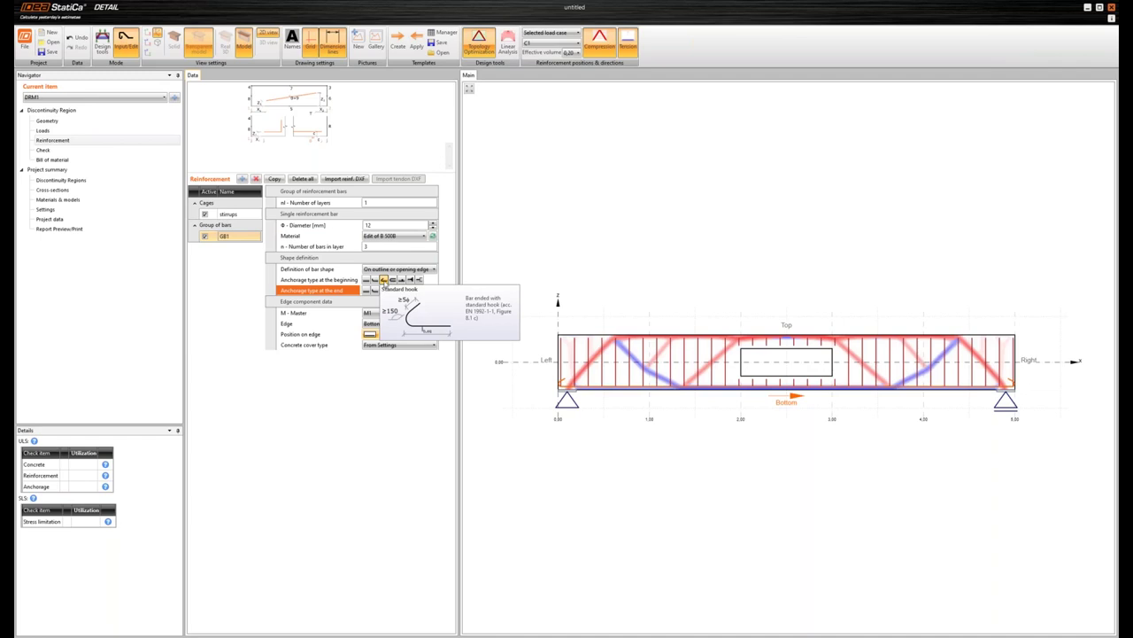
click(374, 280)
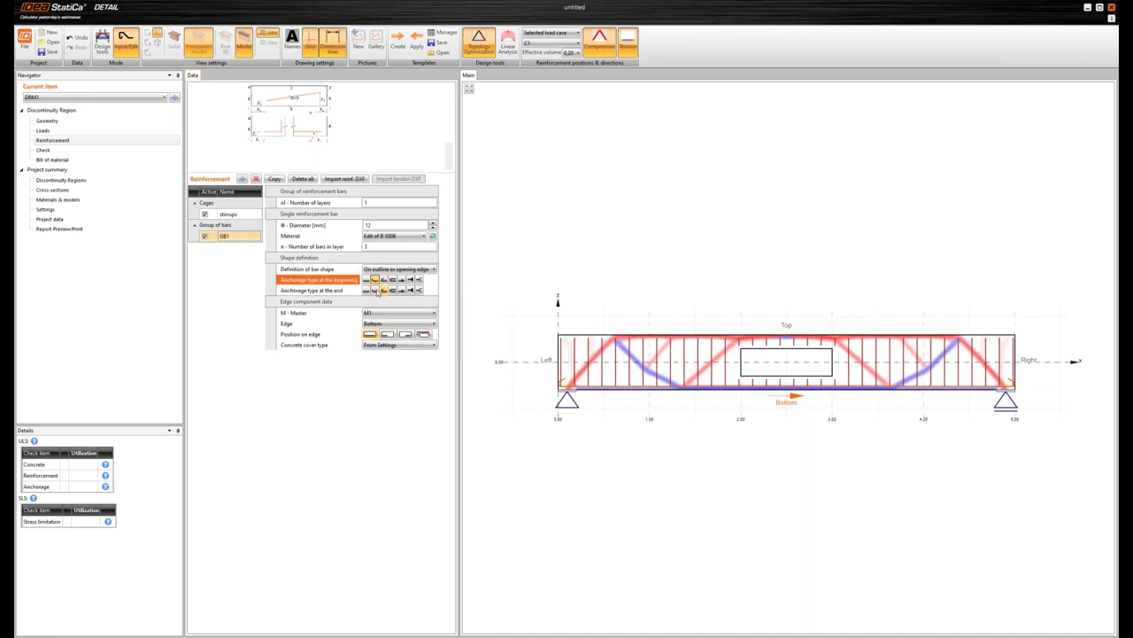
click(376, 290)
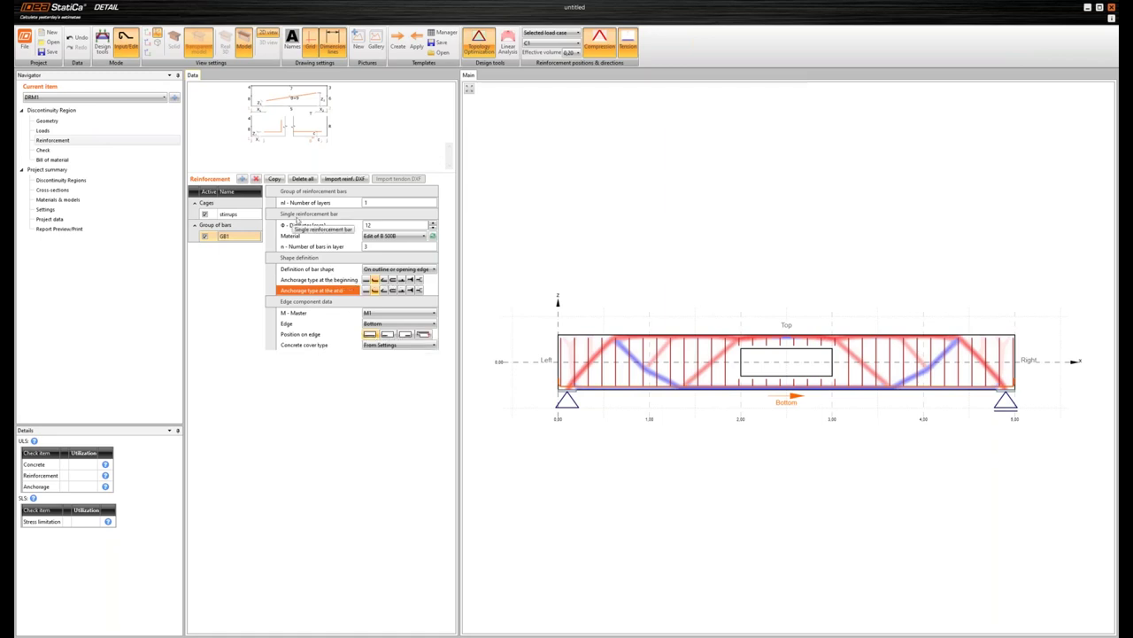
Step: Give the bottom bars a user-defined concrete cover of 40 mm
click(394, 345)
click(389, 363)
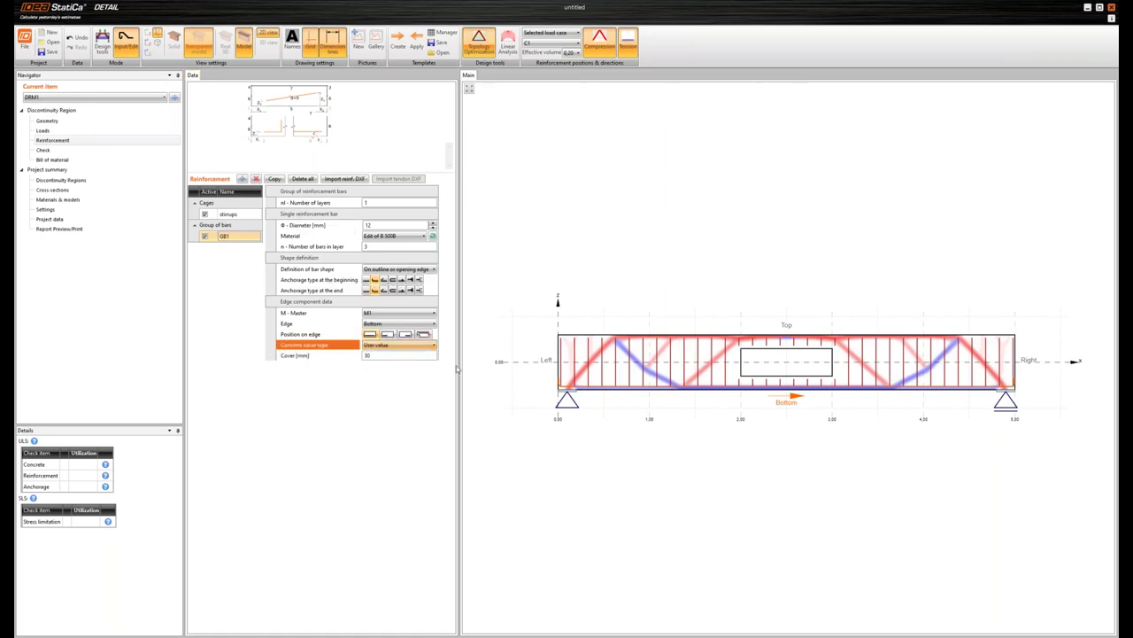
click(353, 354)
text(40)
key(Tab)
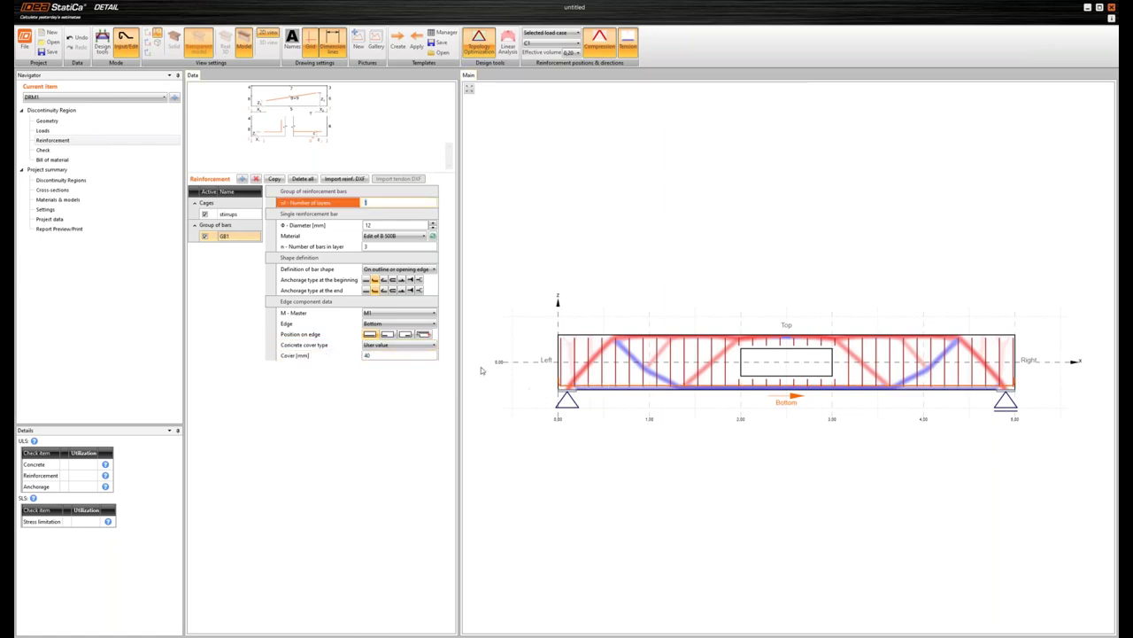
Step: Rename the bar group "bottom" and make a copy of it named "top"
click(225, 237)
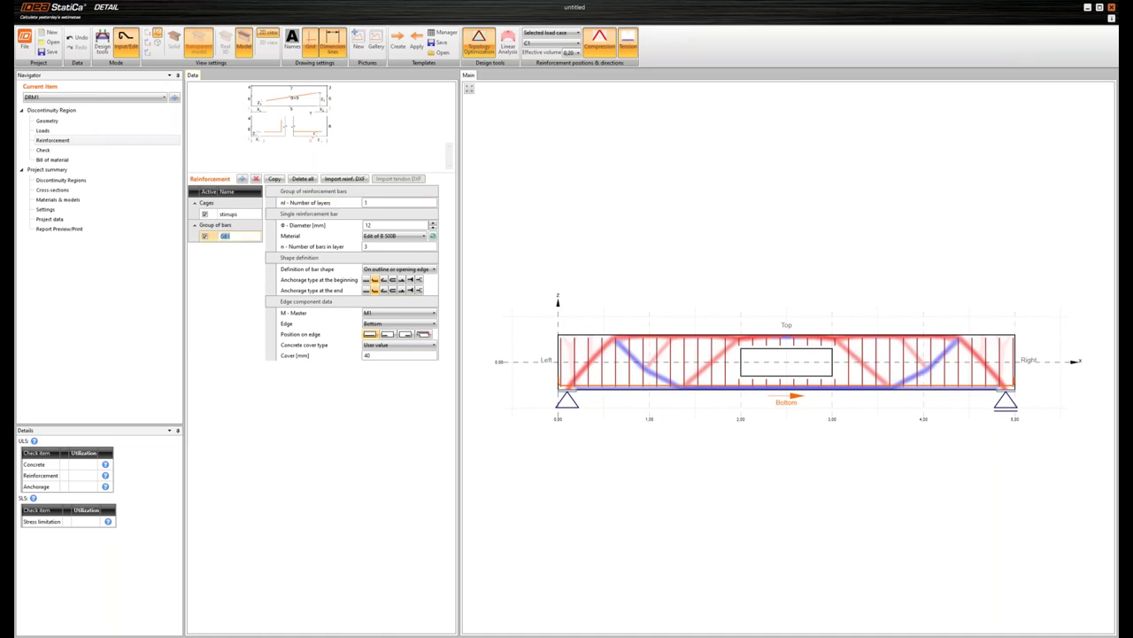
text(bottom)
key(Return)
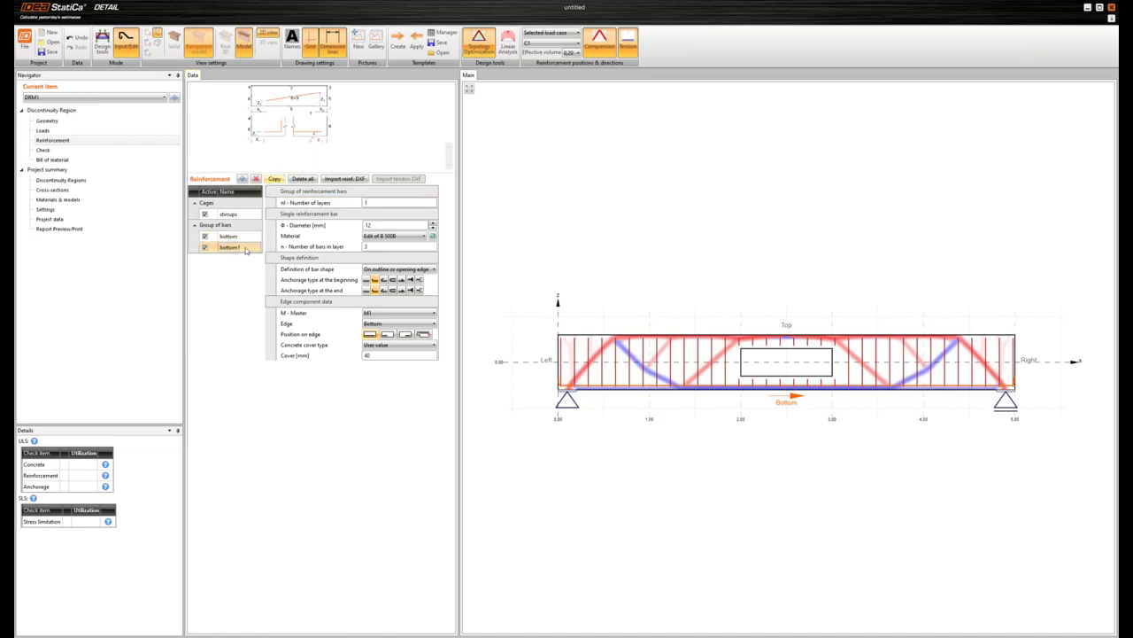
click(247, 252)
text(top)
key(Return)
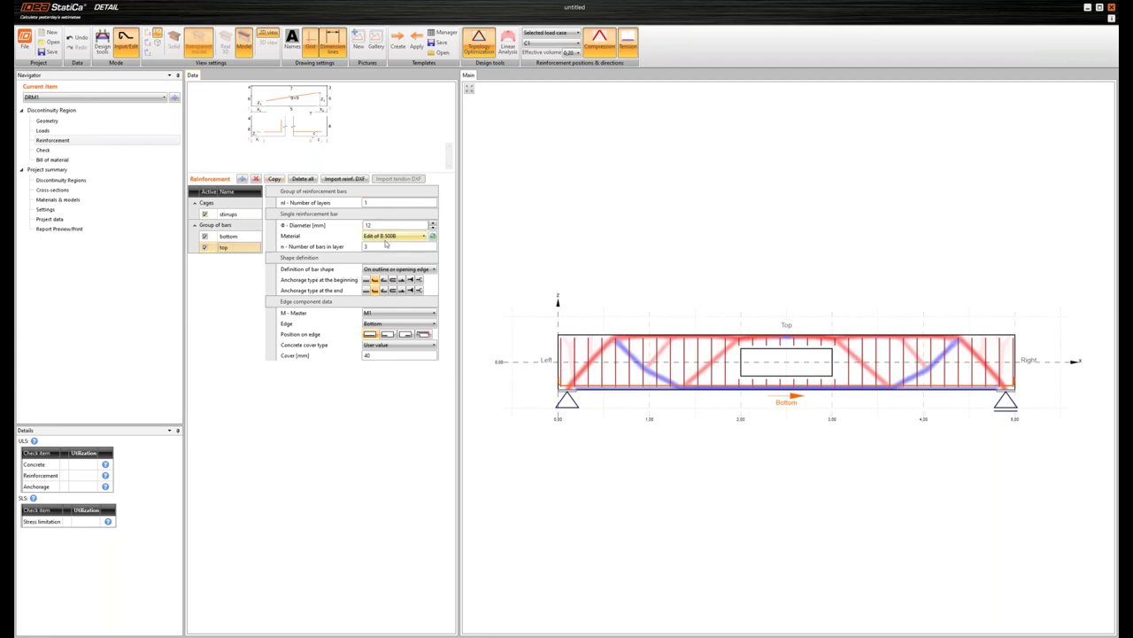
Step: Assign the "top" bar group to the beam's Top edge
click(374, 324)
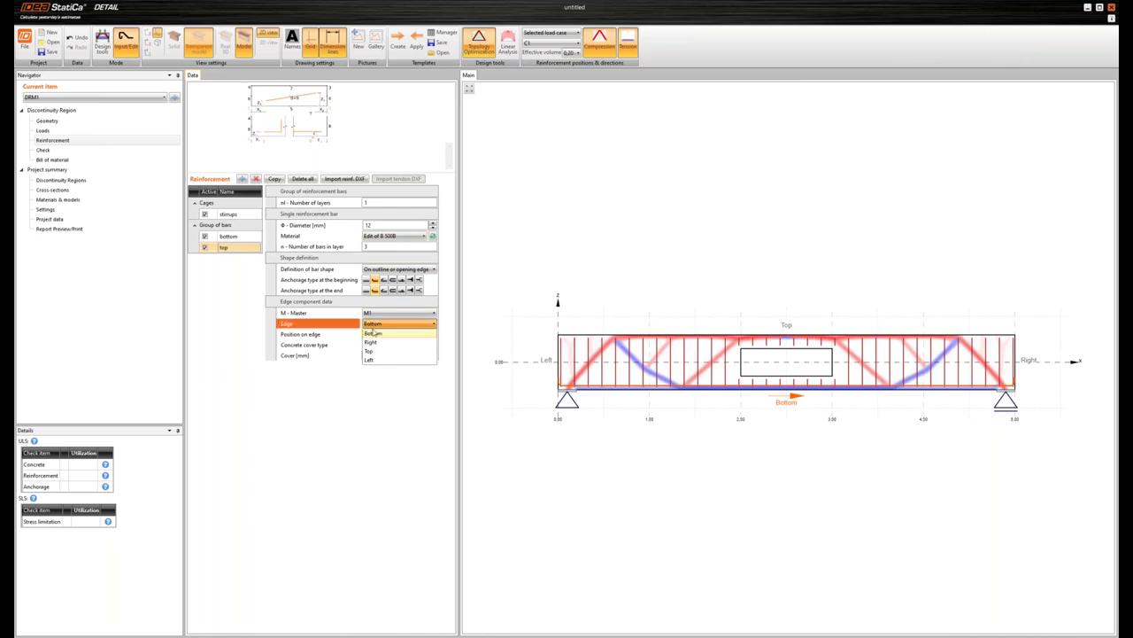
click(379, 357)
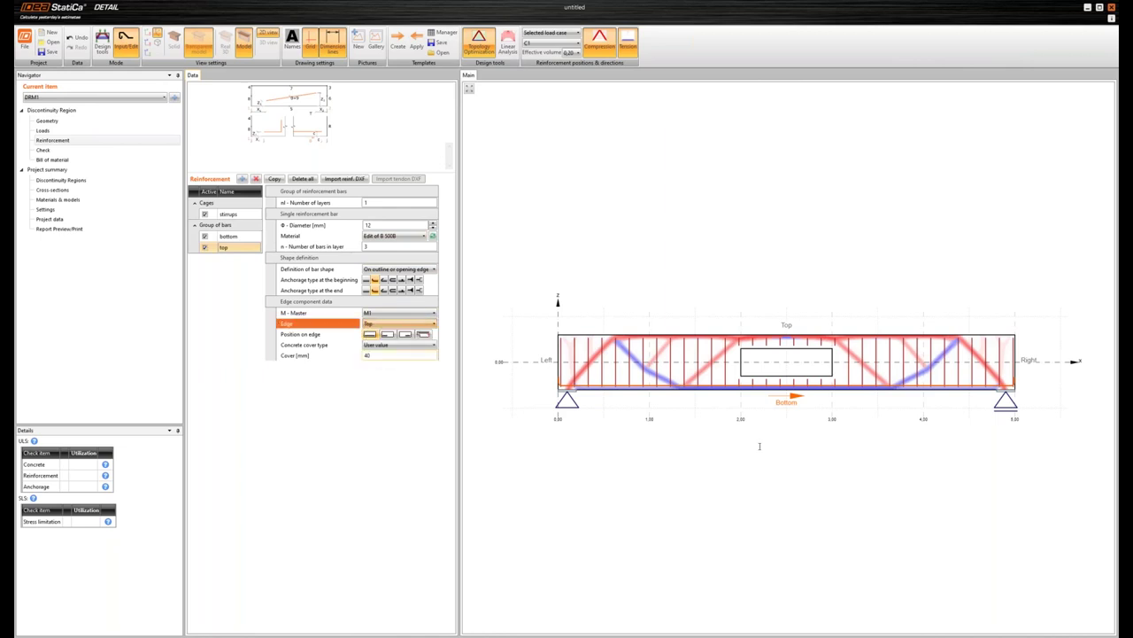
drag(727, 274, 729, 255)
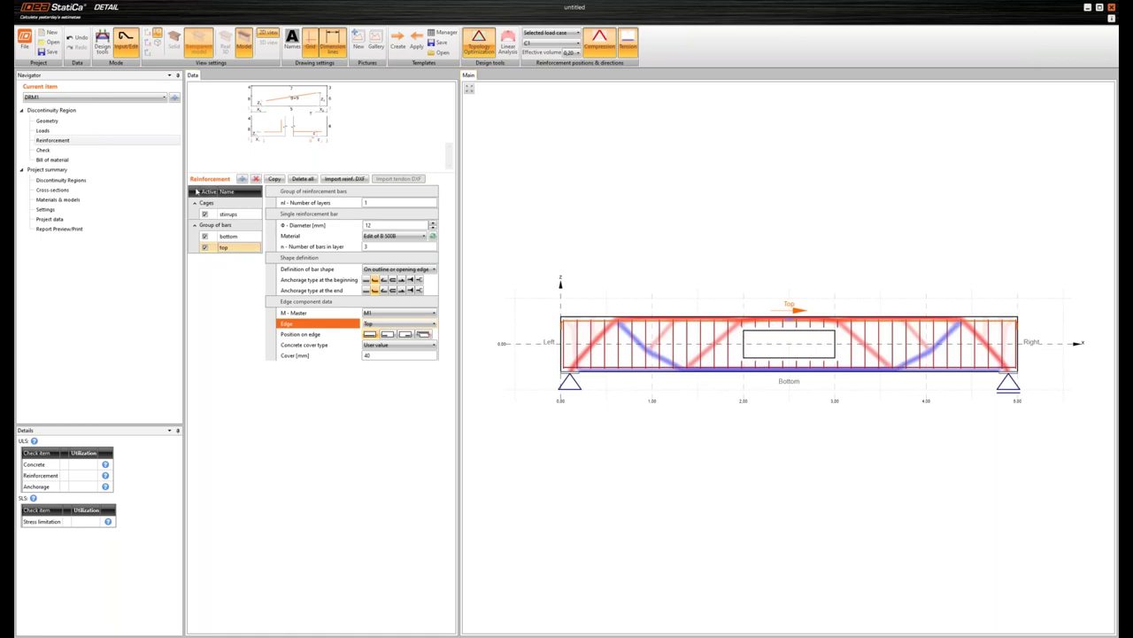
Step: Review the calculation settings for the check, accept them and calculate the beam
click(146, 150)
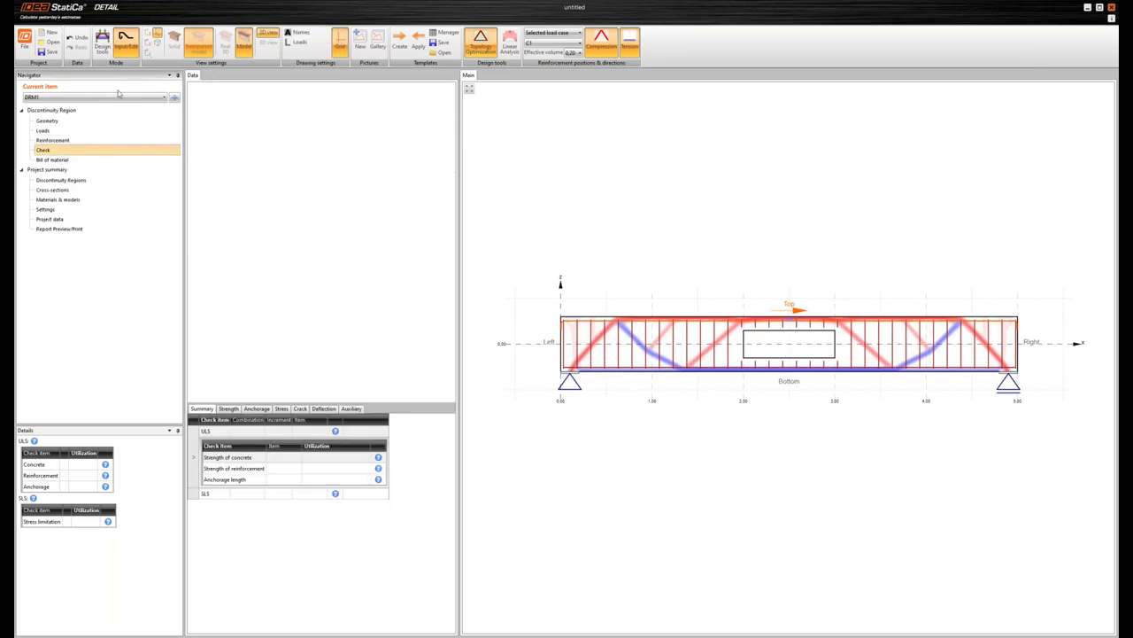
click(183, 41)
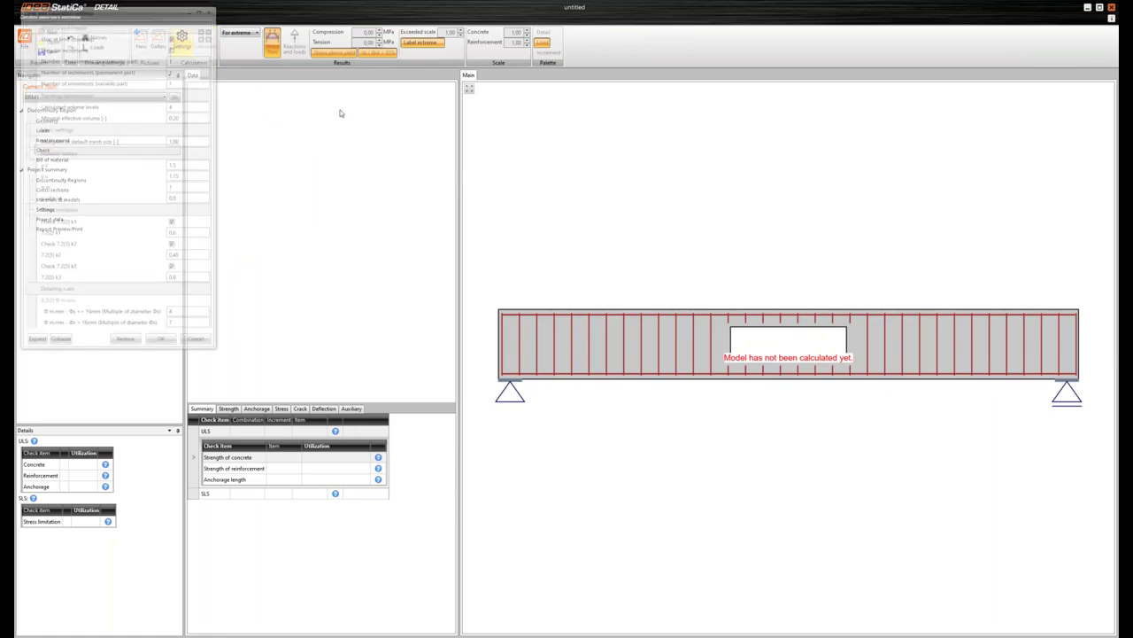
click(172, 40)
click(160, 338)
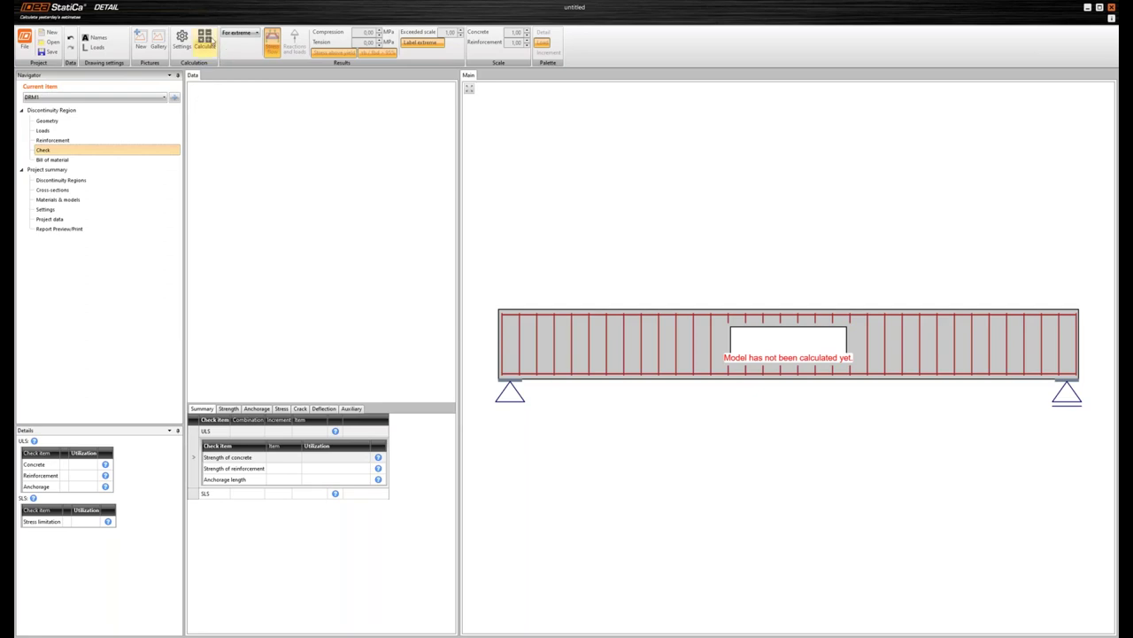
click(211, 42)
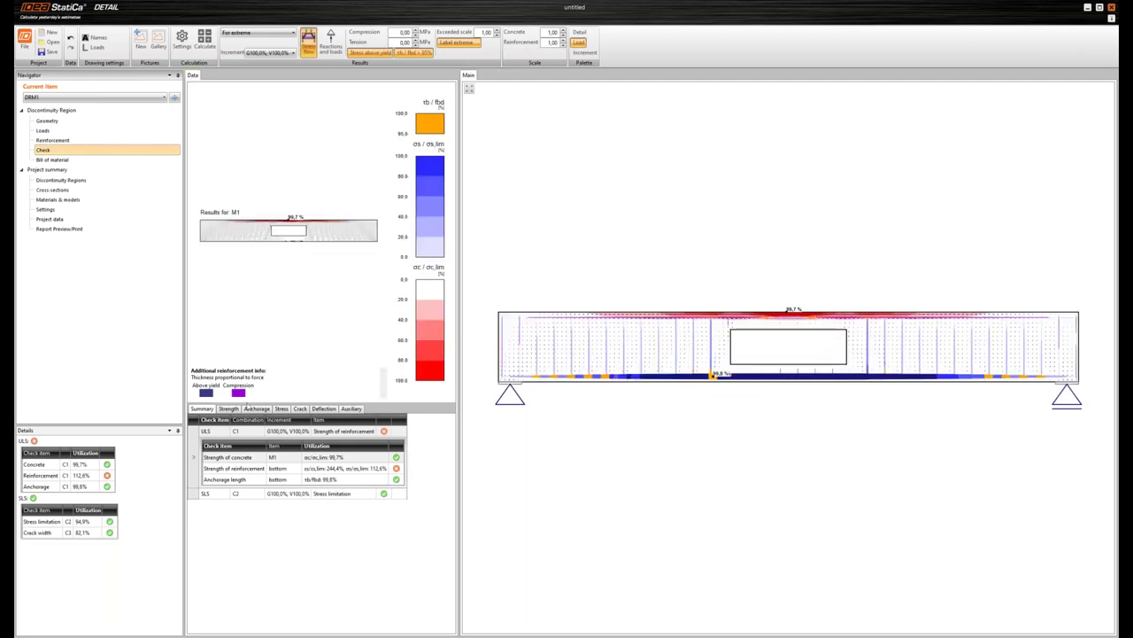
Step: Examine the check results for strength, anchorage, stress limitation and crack width on the beam
drag(847, 413, 855, 399)
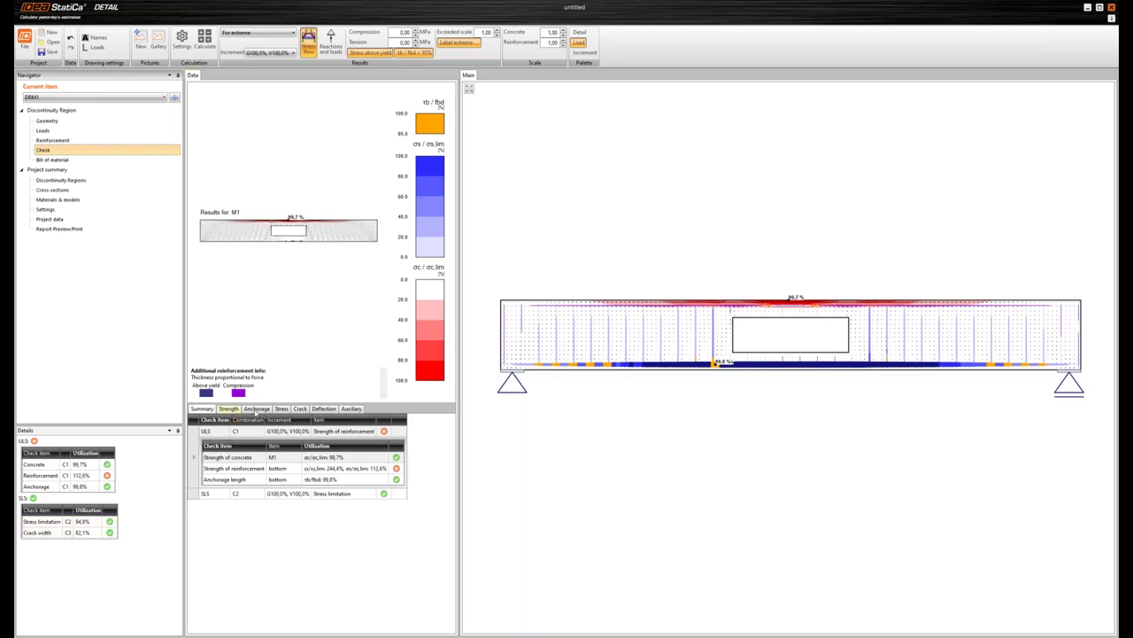
click(230, 409)
click(258, 410)
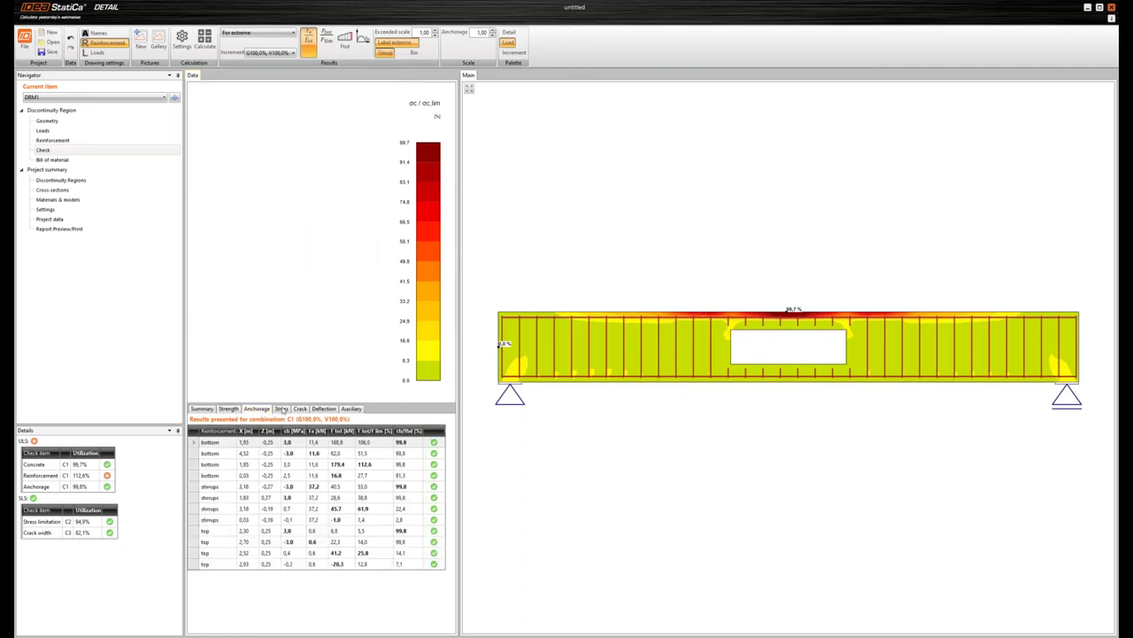
click(283, 409)
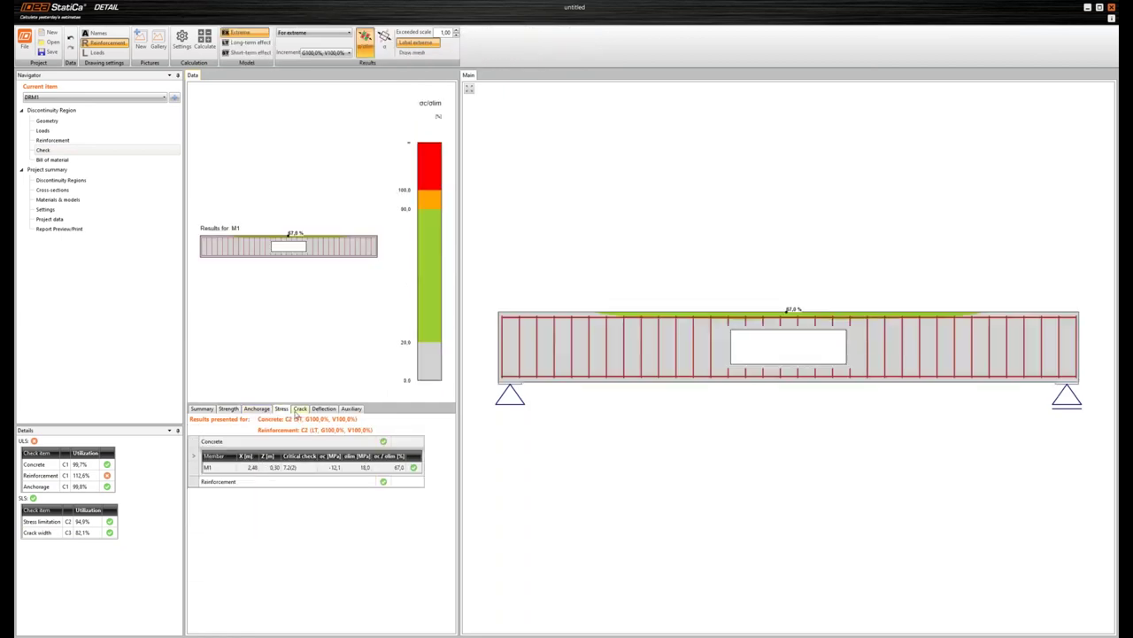
click(300, 410)
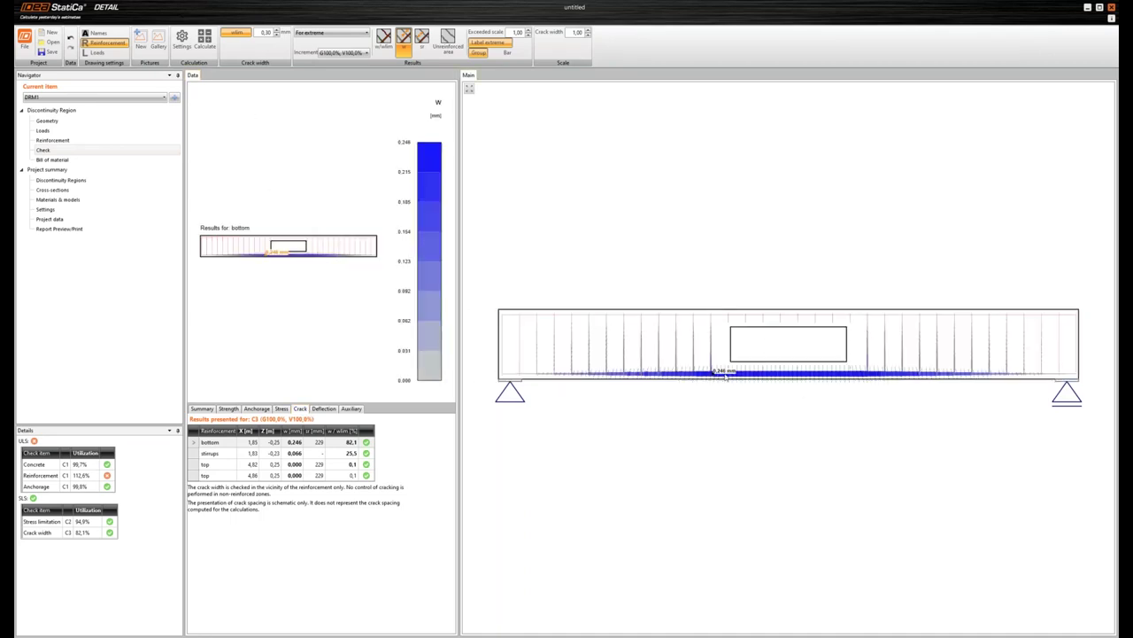
Step: Examine the beam's total deflection results with the deformed shape displayed
mouse_move(719, 376)
click(332, 411)
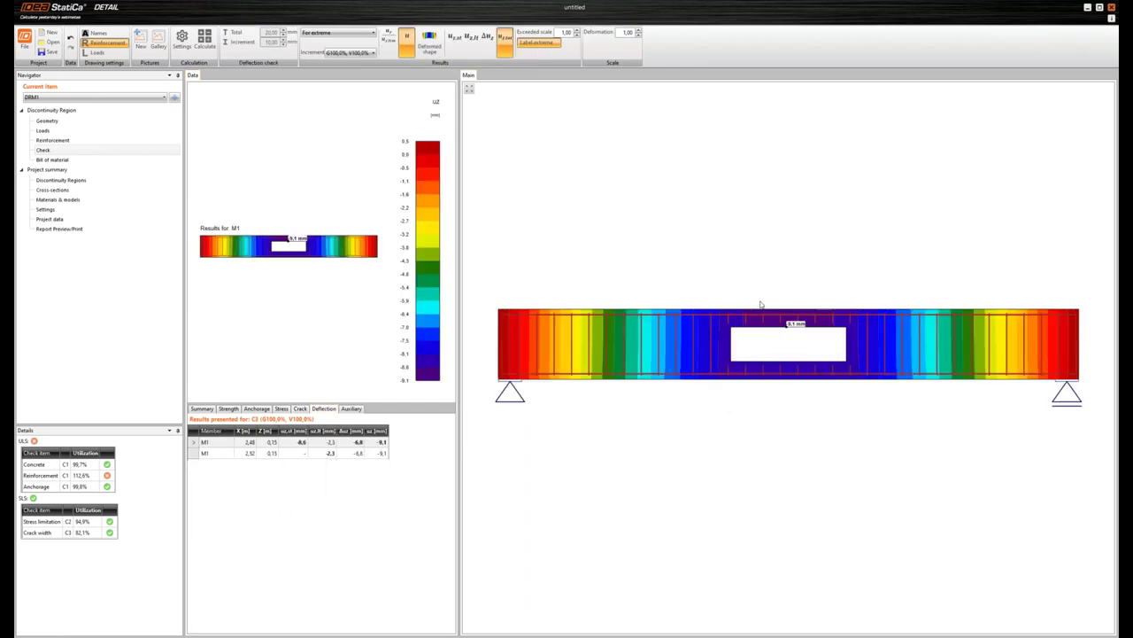
click(430, 52)
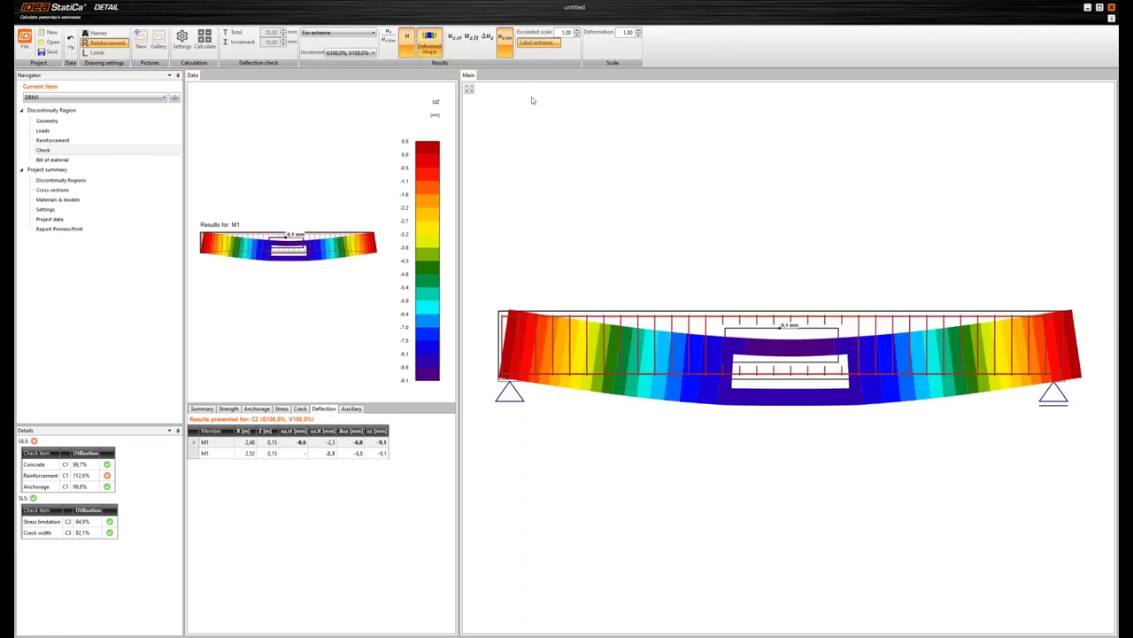
click(509, 40)
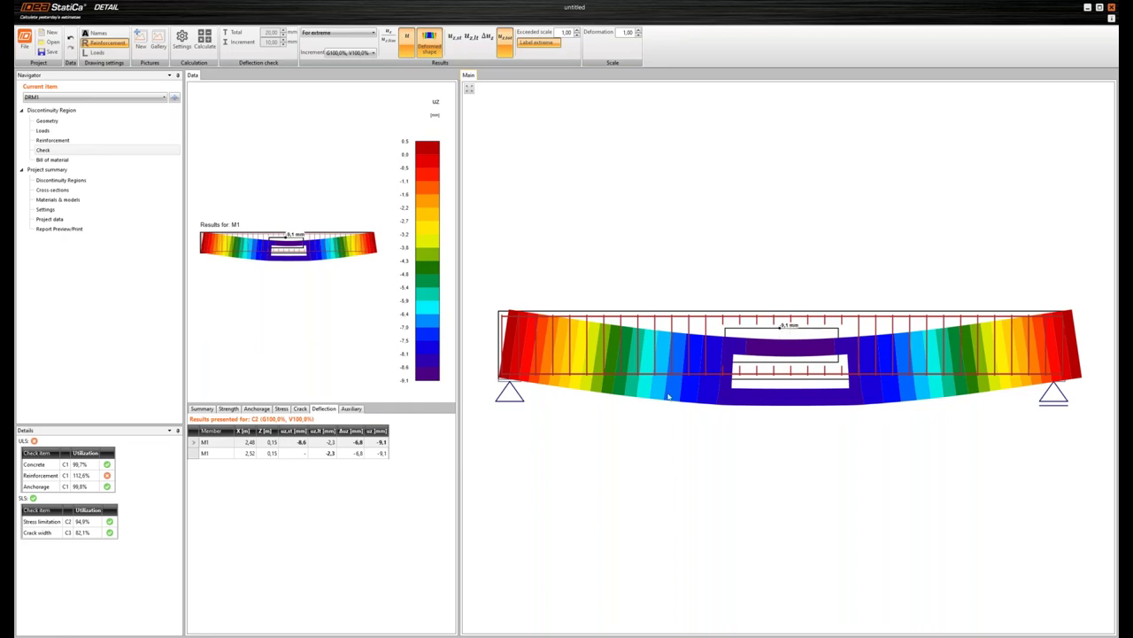
Step: Set the "bottom" bar group to 2 layers with a distance of 35 mm between them
click(51, 141)
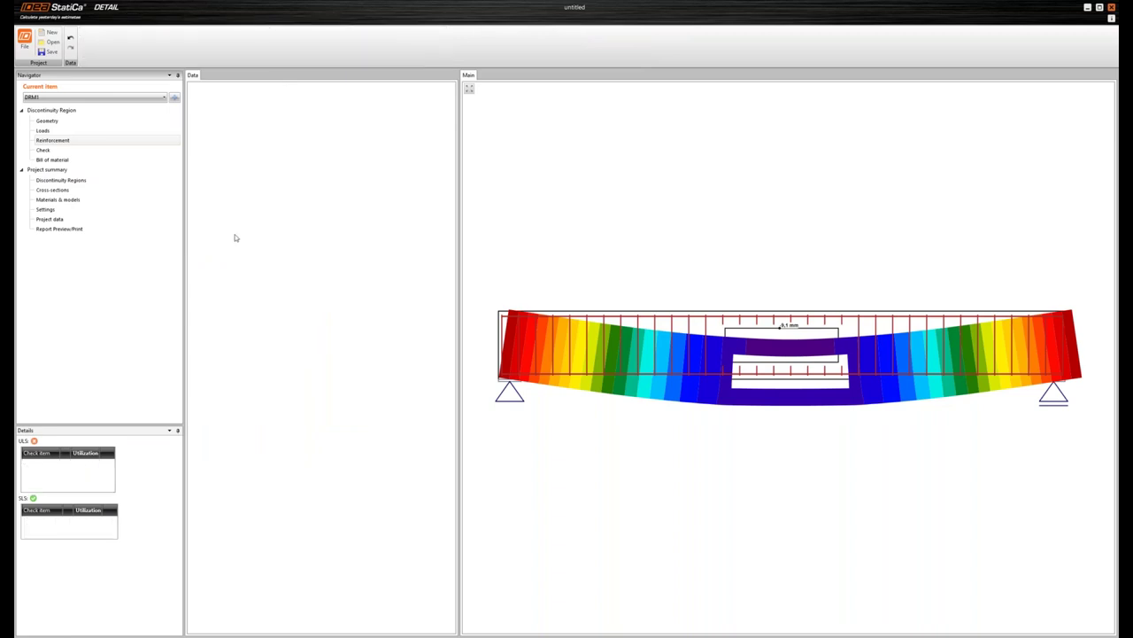
click(229, 235)
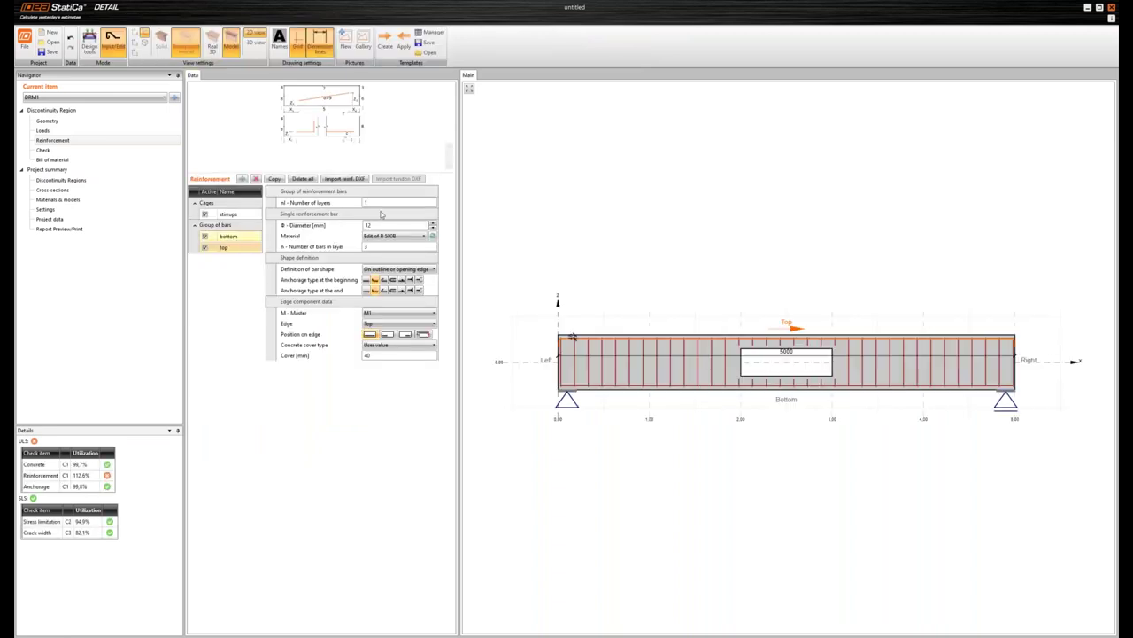
click(333, 207)
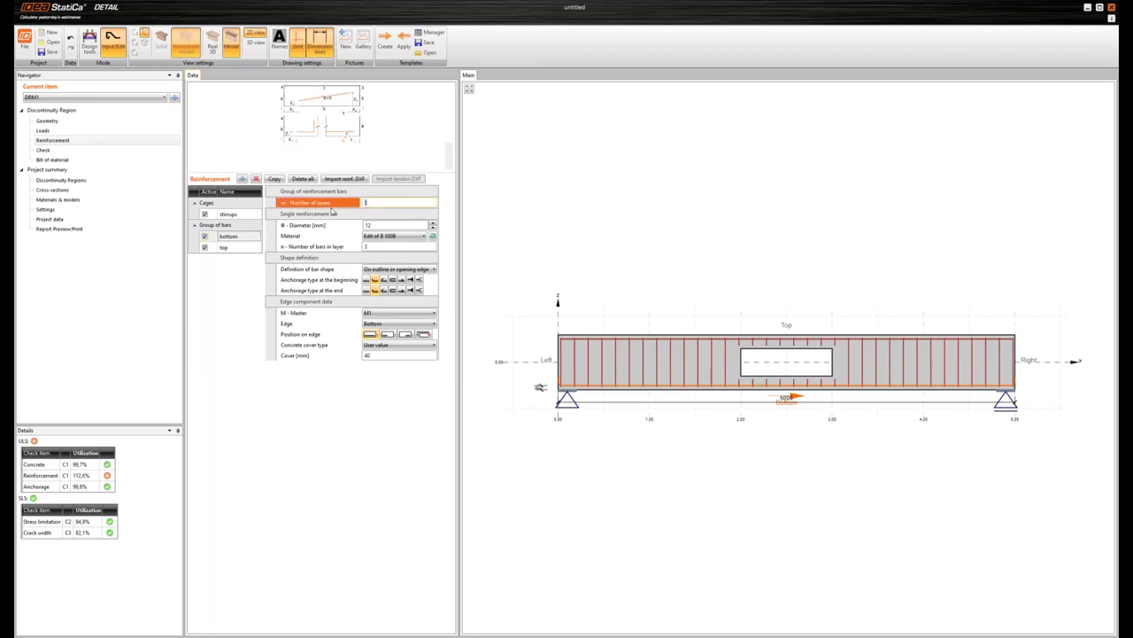
text(2)
key(Return)
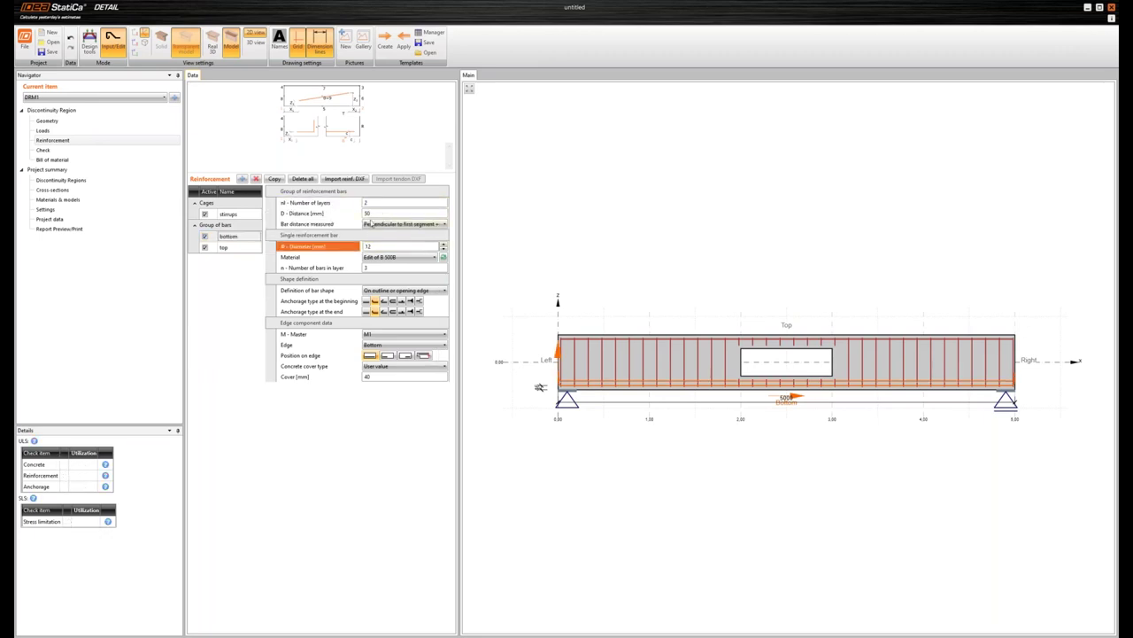
click(333, 212)
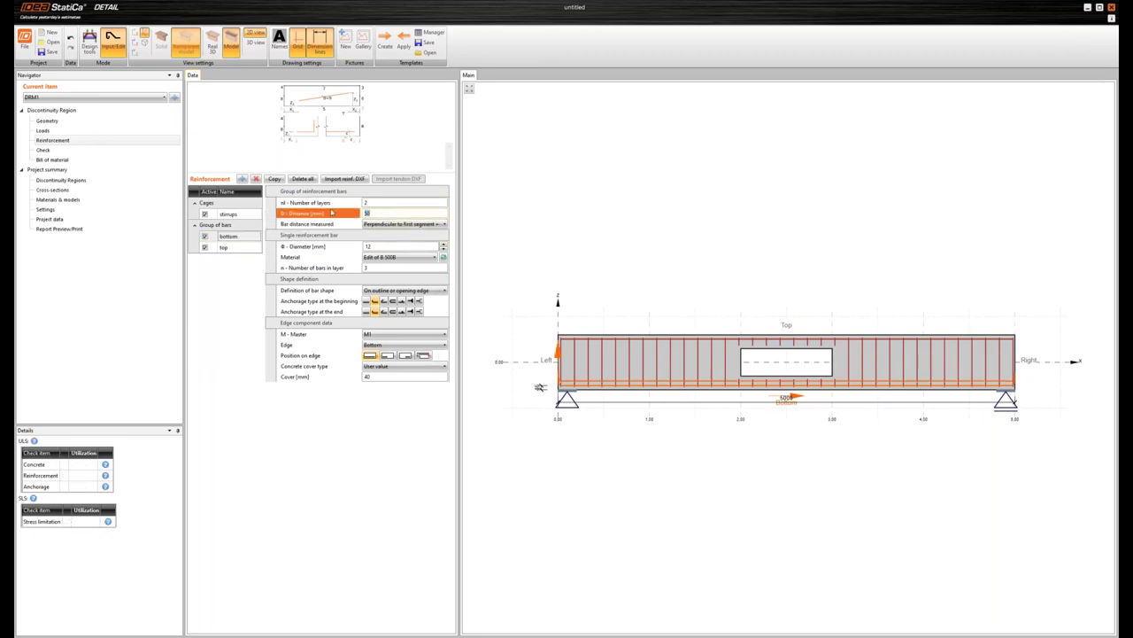
text(35)
key(Return)
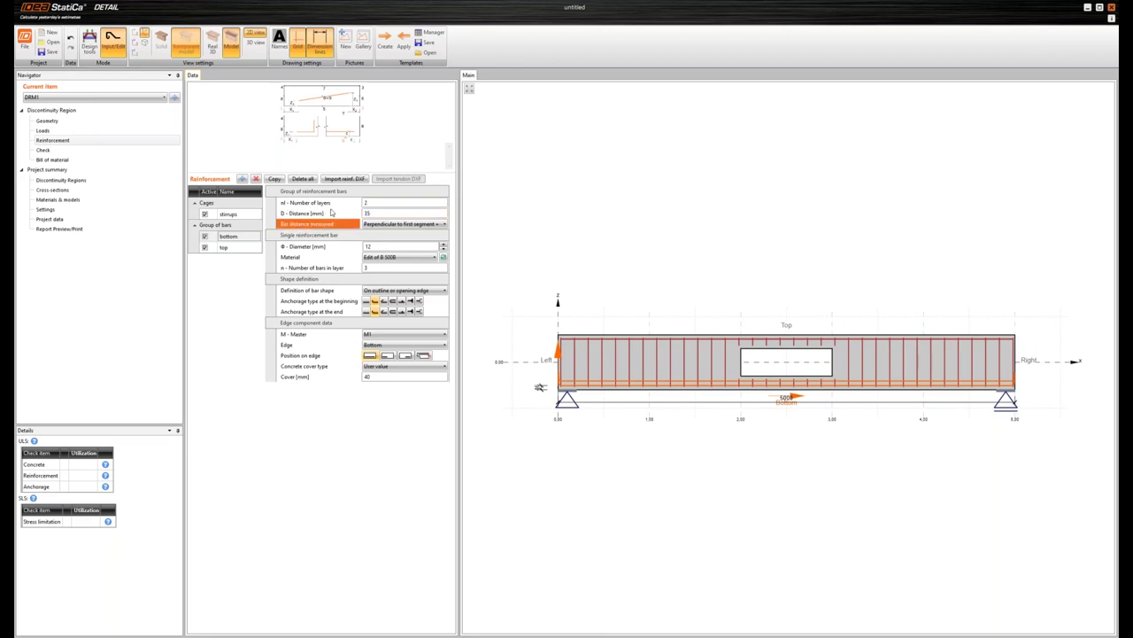
Step: Add a reinforcement cage around the opening with 1 layer of edge bars and 1 layer of diagonal bars
click(240, 179)
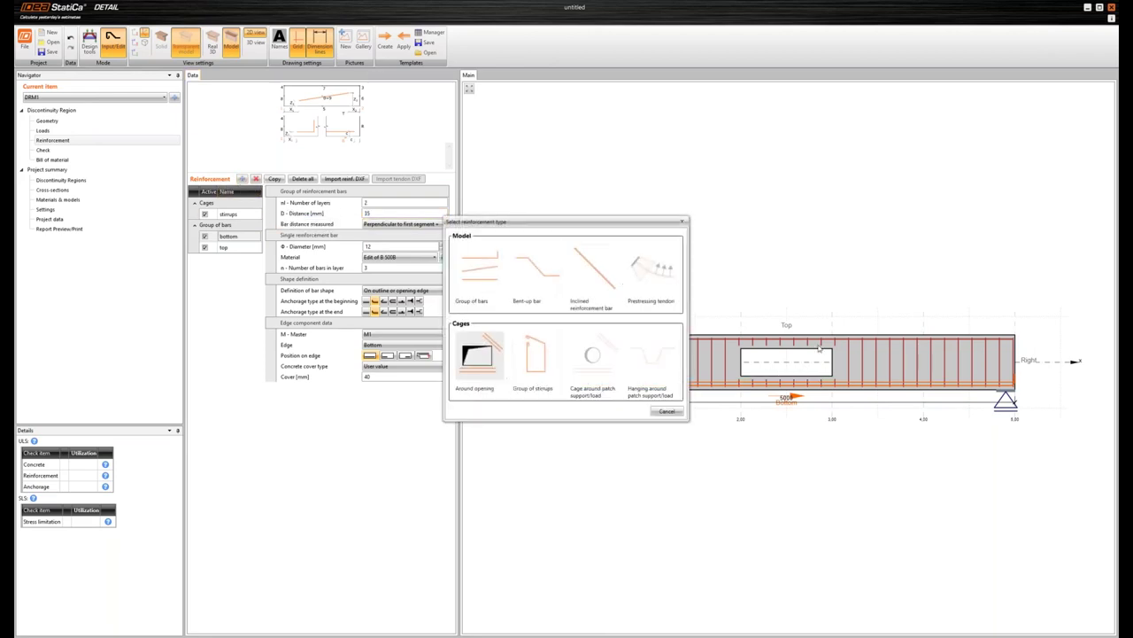
click(493, 372)
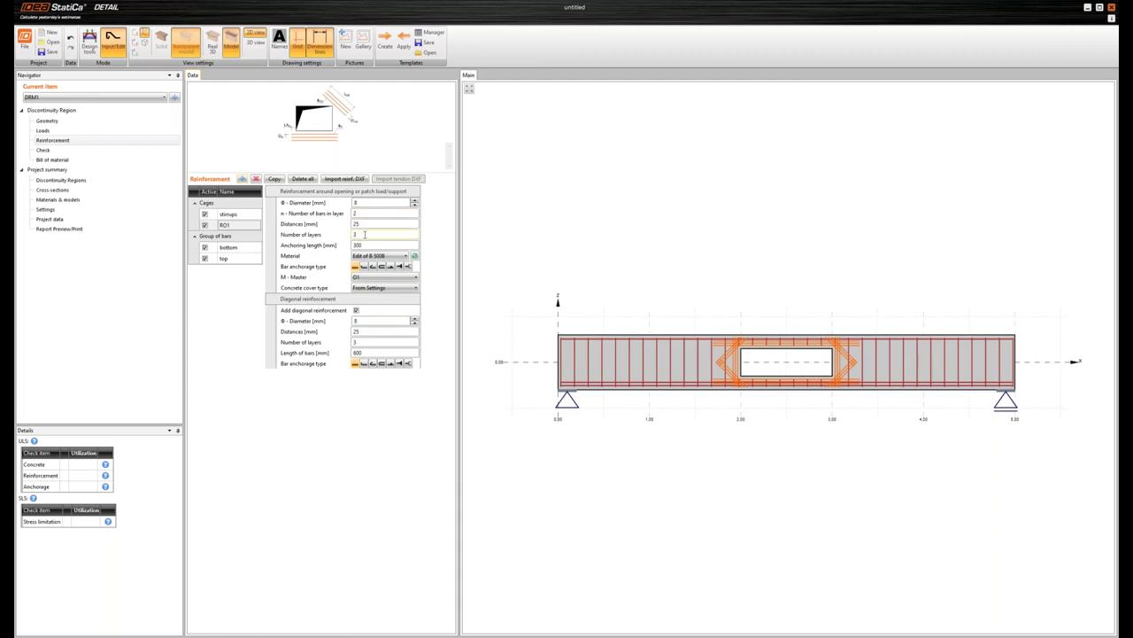
click(363, 234)
text(1)
key(Tab)
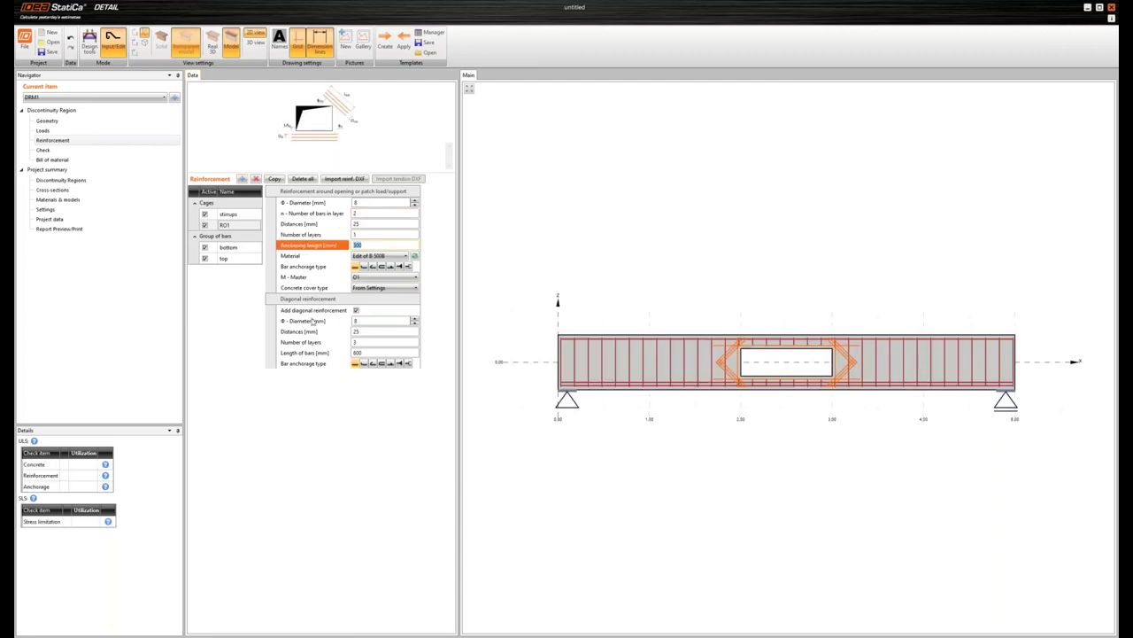
click(325, 340)
text(1)
key(Tab)
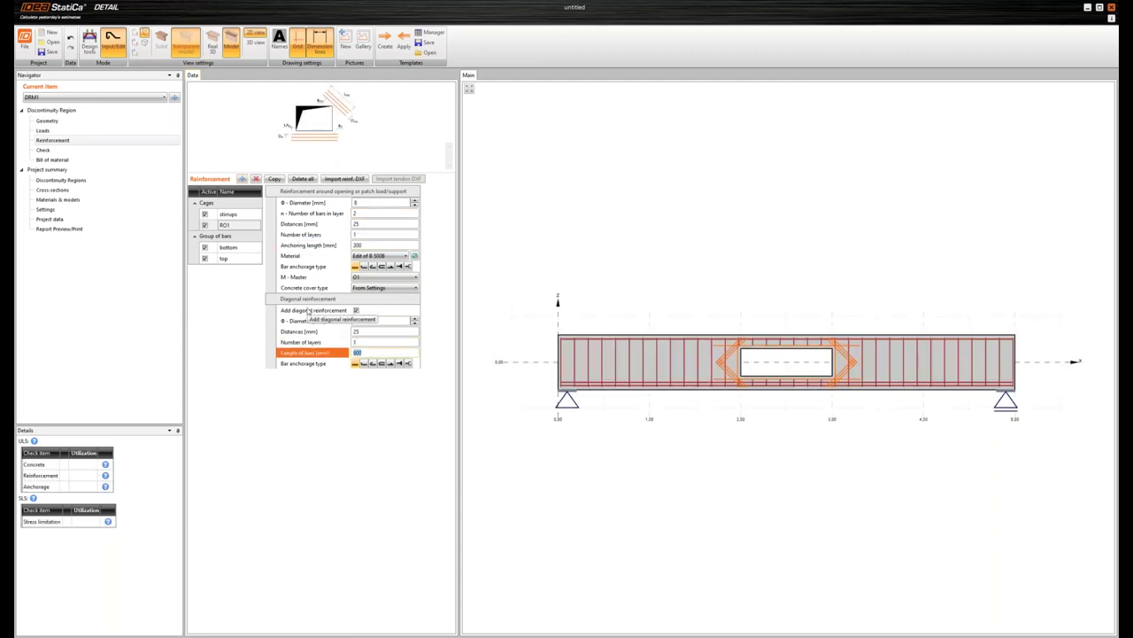
Step: Set the opening reinforcement's anchoring length to 200 mm and its diagonal bar length to 200 mm
click(330, 247)
text(5)
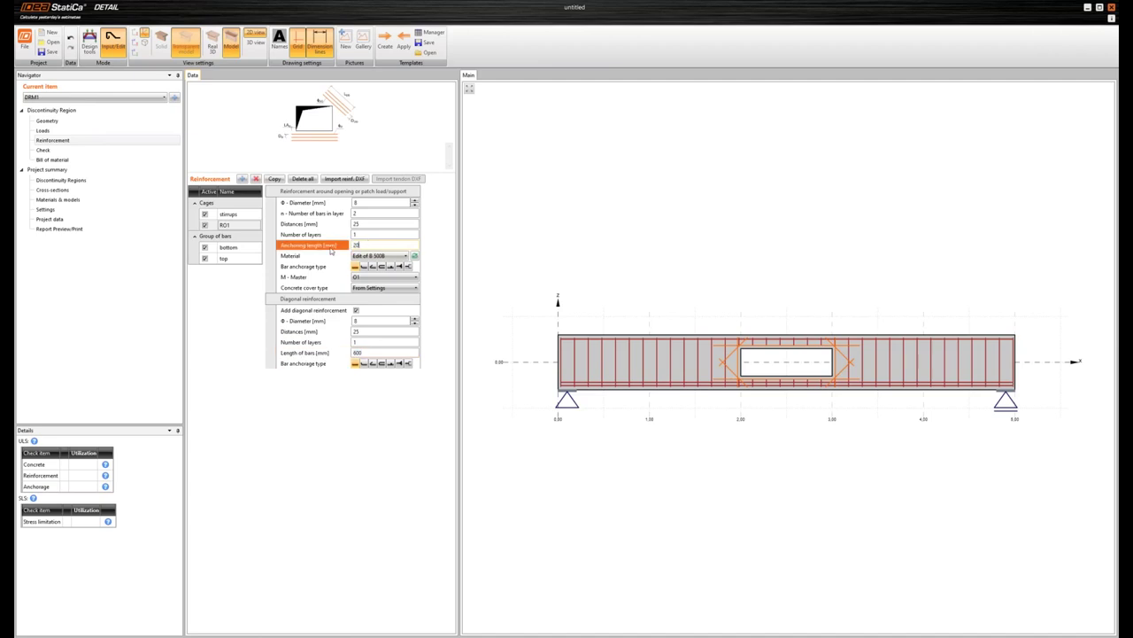
key(Tab)
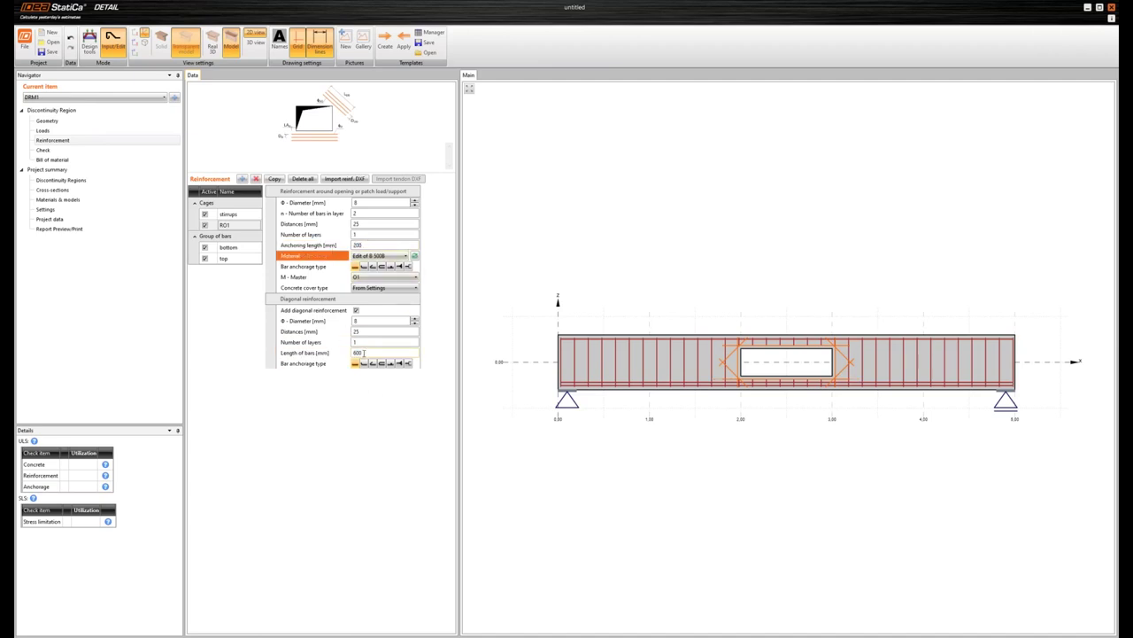
click(329, 353)
text(200)
key(Tab)
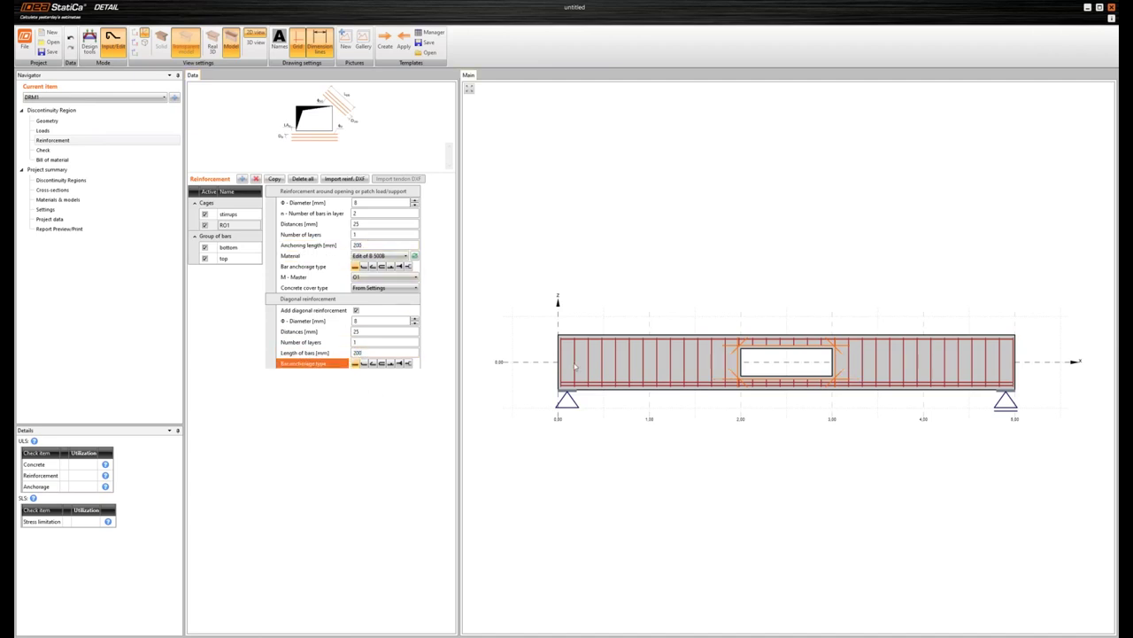
Step: Recalculate the beam check with the updated reinforcement
click(80, 155)
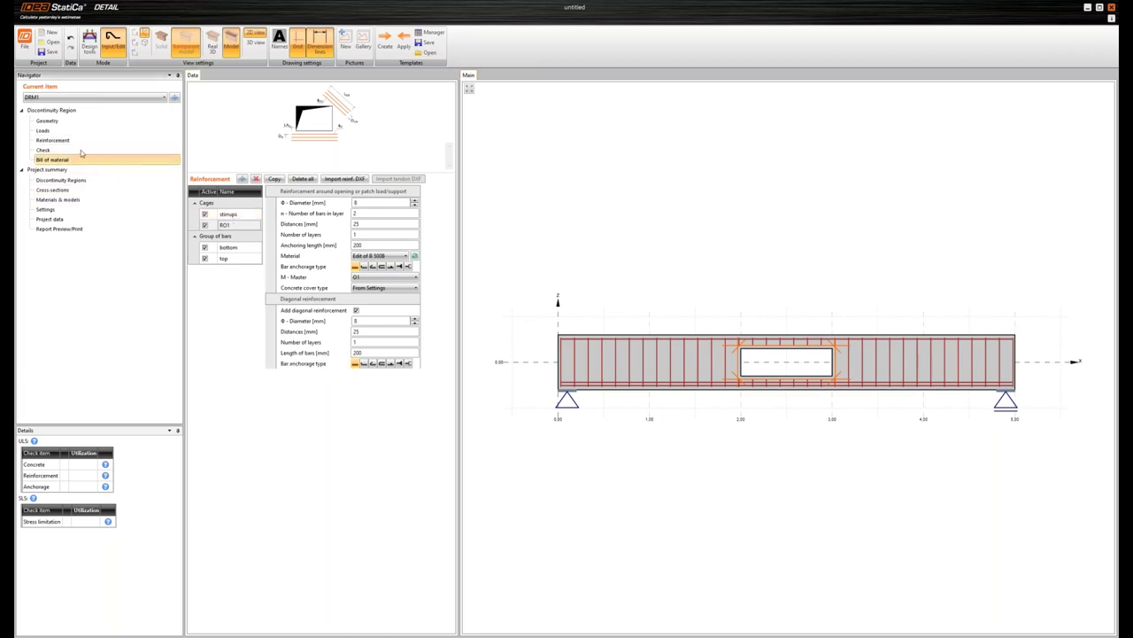
click(82, 150)
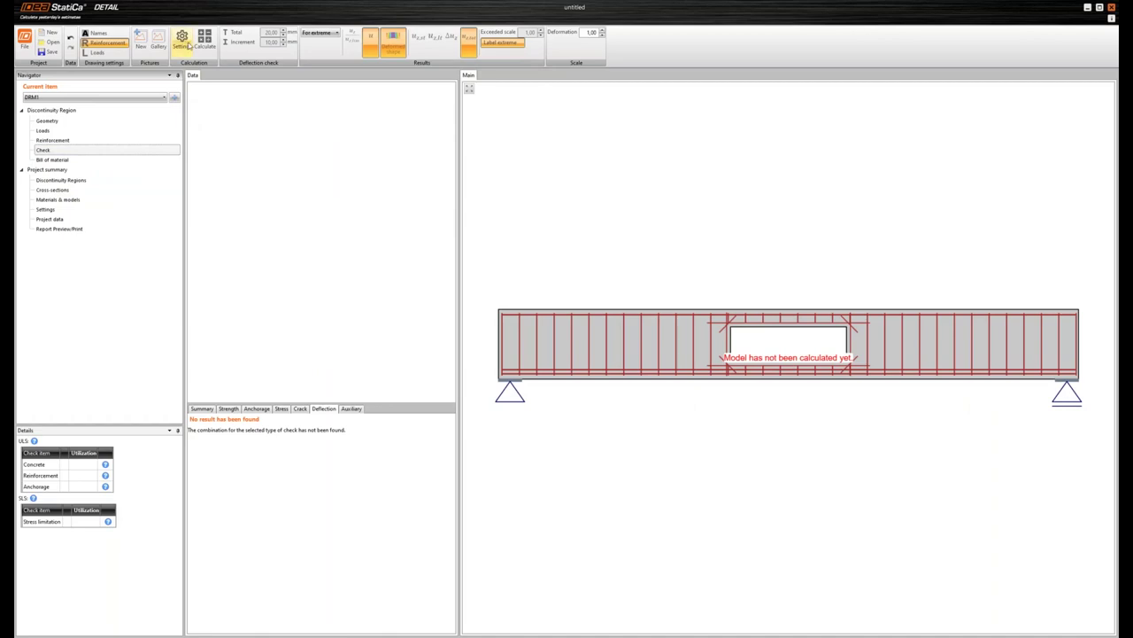
click(204, 39)
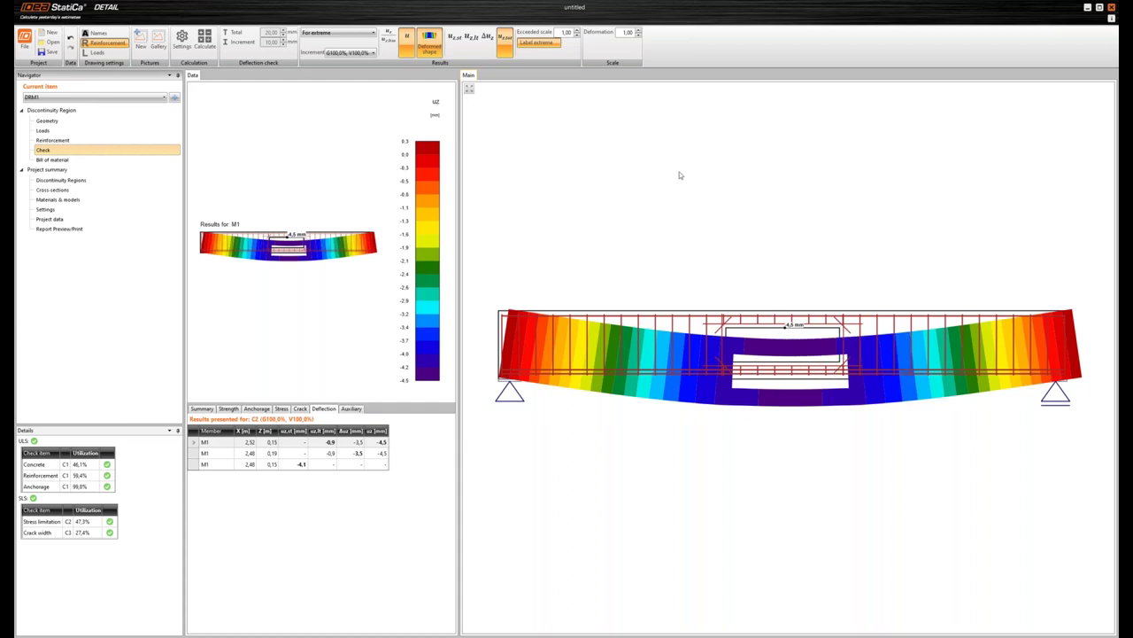
Step: Examine the beam's deflection and crack width results, looking closely at the RO1 reinforcement around the opening
click(504, 41)
mouse_move(784, 331)
click(300, 408)
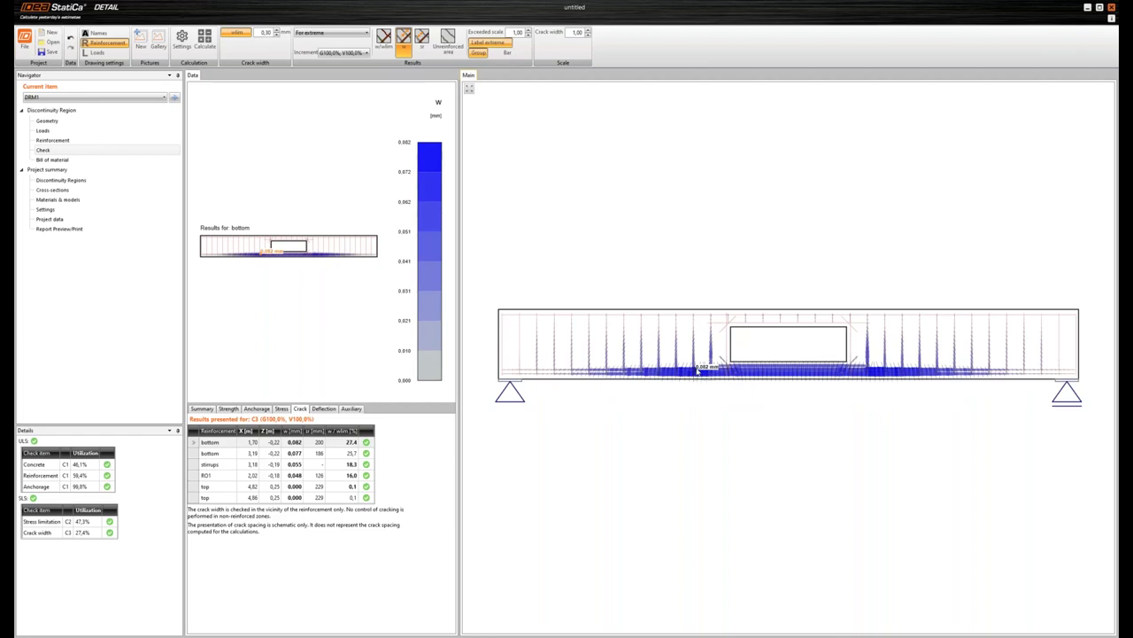
click(213, 476)
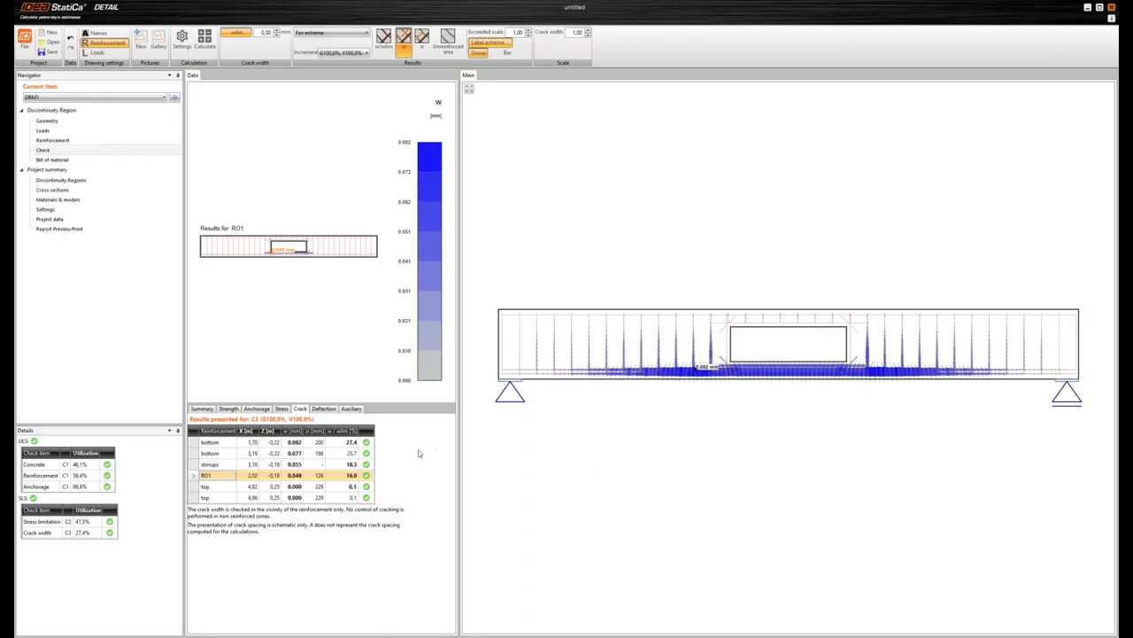
scroll(285, 259, up, 3)
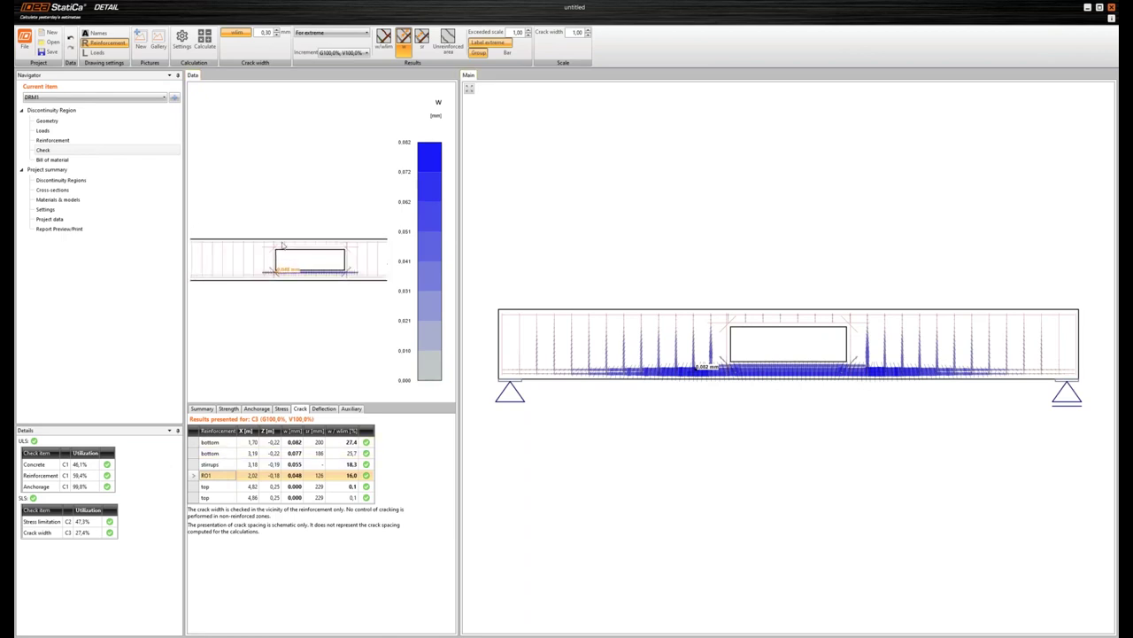
scroll(266, 288, up, 3)
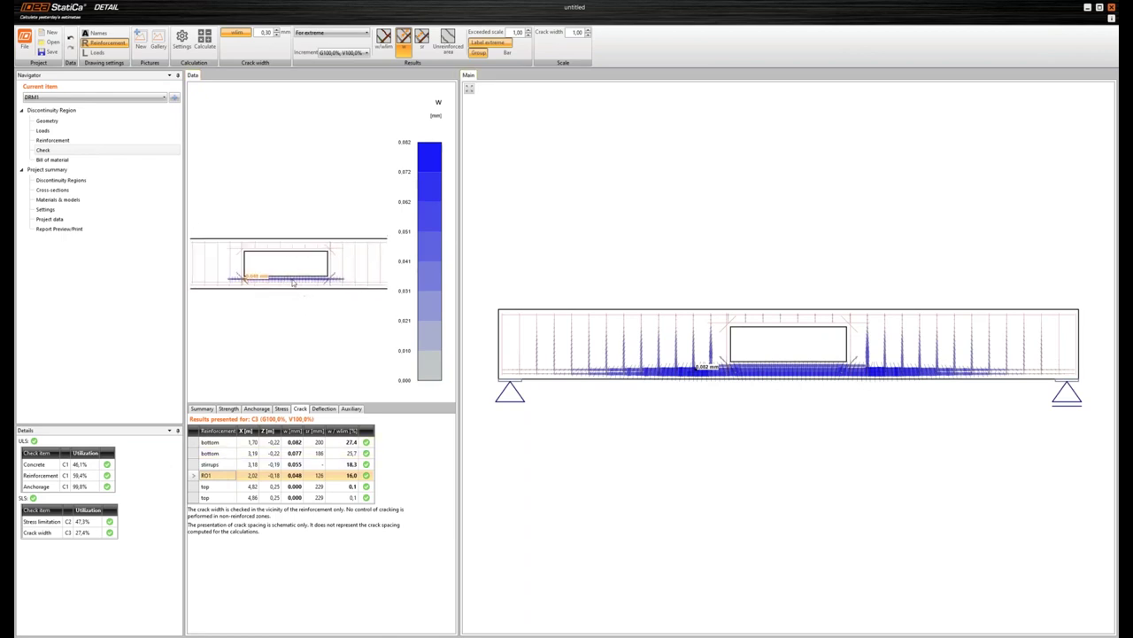
scroll(226, 288, up, 1)
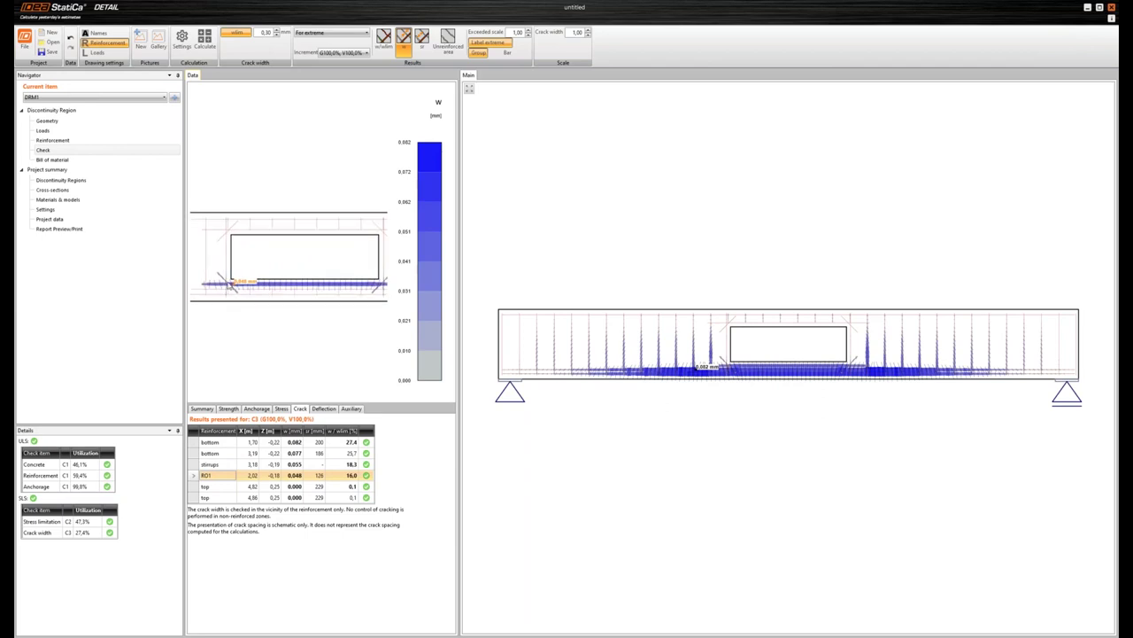
mouse_move(233, 285)
scroll(344, 258, down, 3)
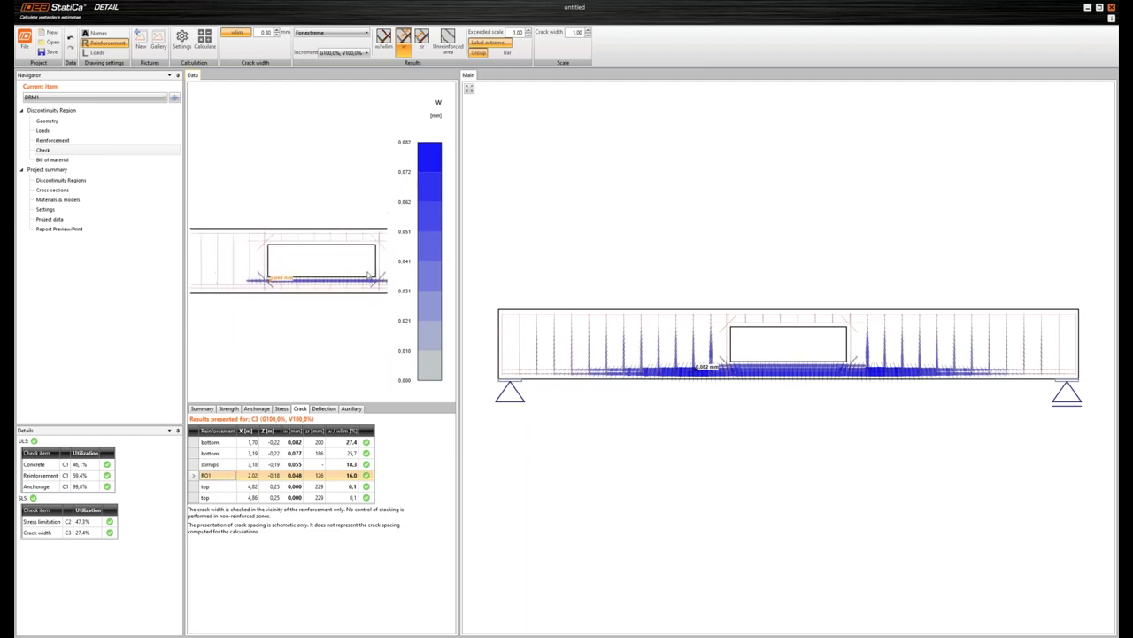
scroll(345, 262, down, 5)
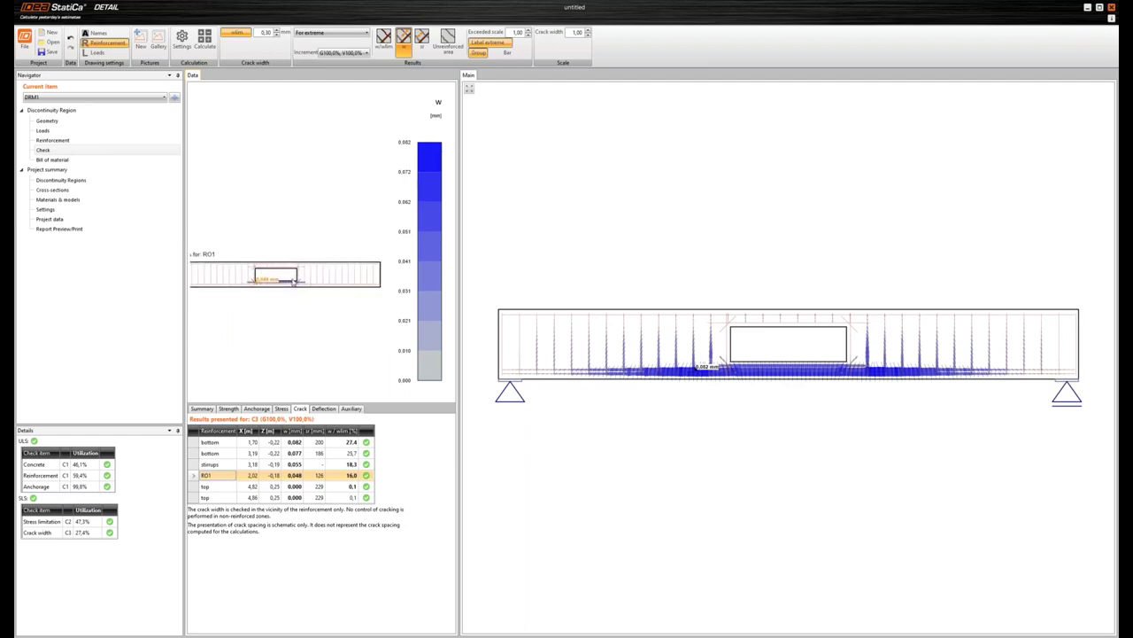
key(alt+Tab)
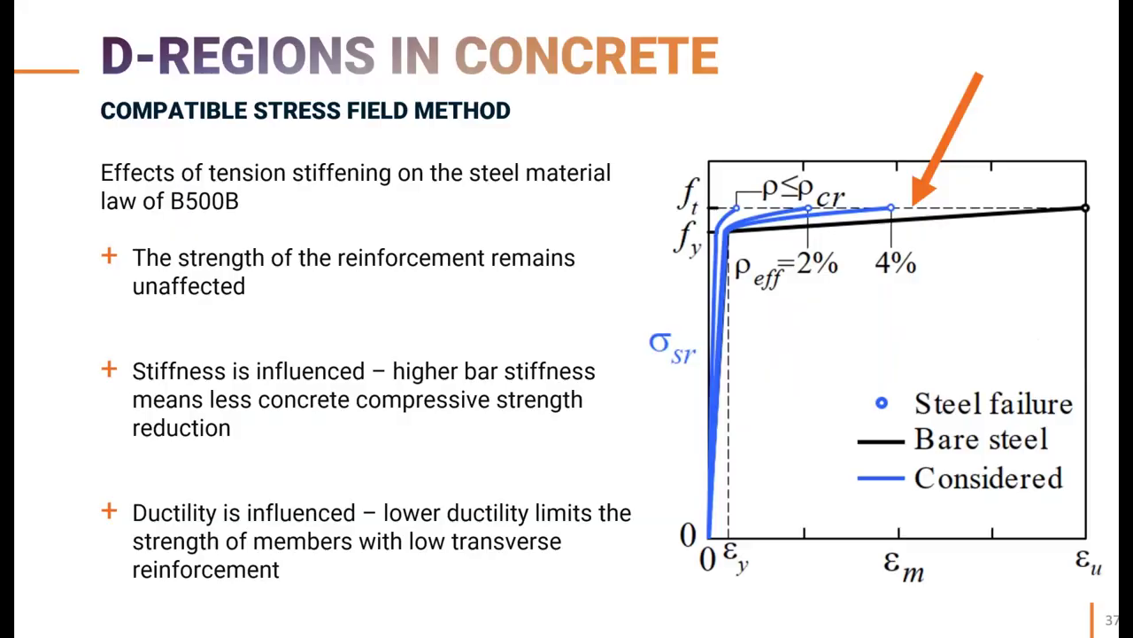
key(Right)
key(Right)
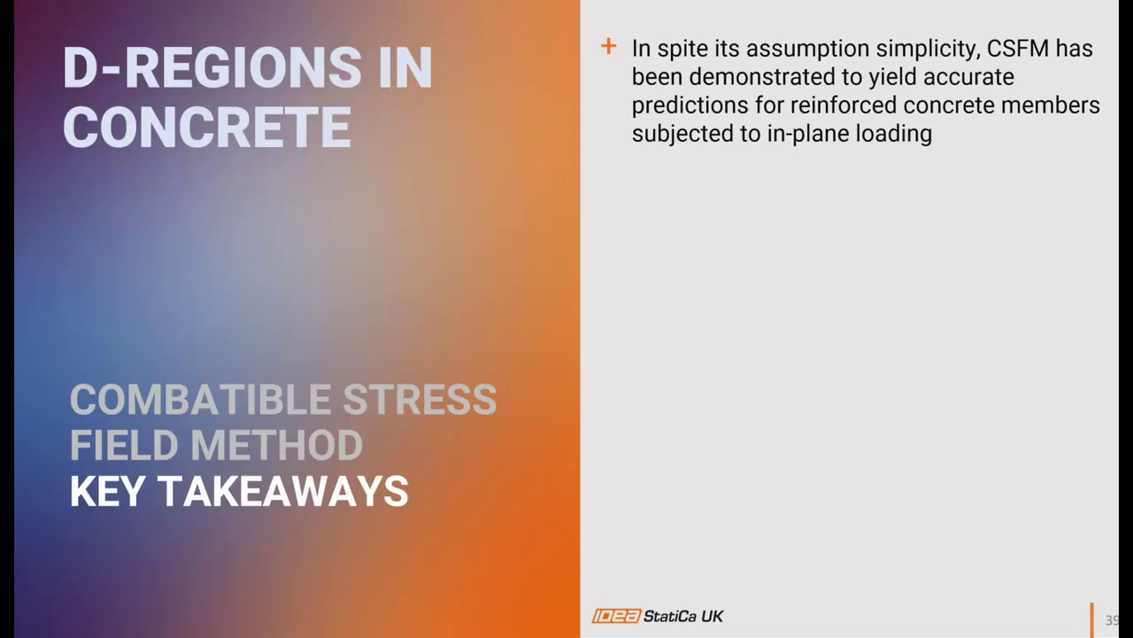
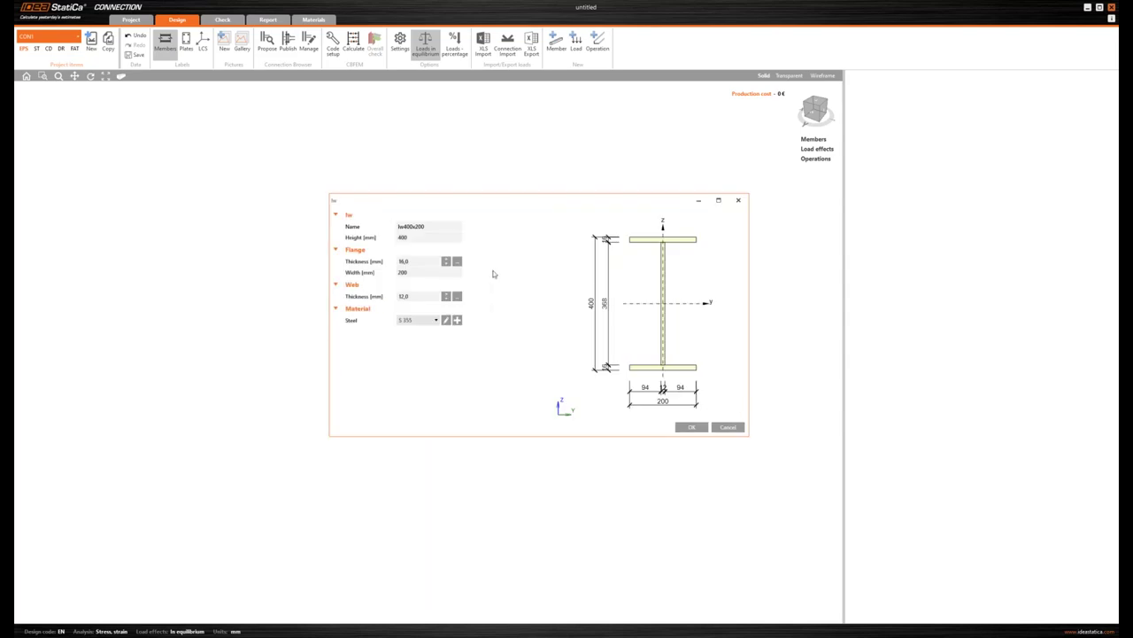
Step: Set the welded I cross-section's height to 1130 mm and its flange width to 400 mm
click(414, 238)
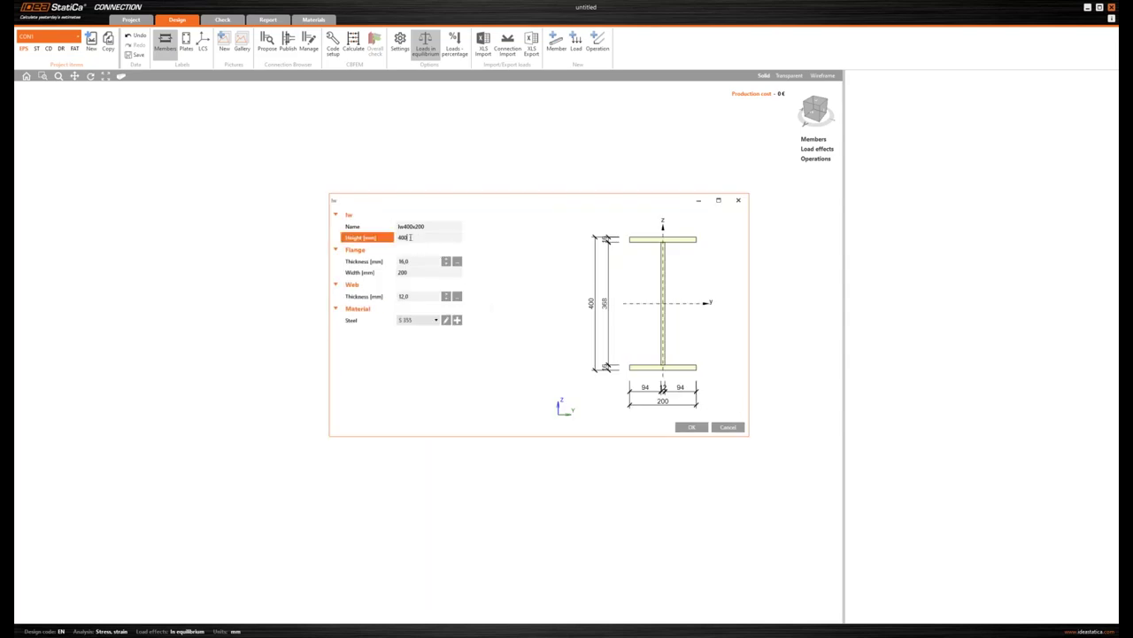
text(1130)
key(Tab)
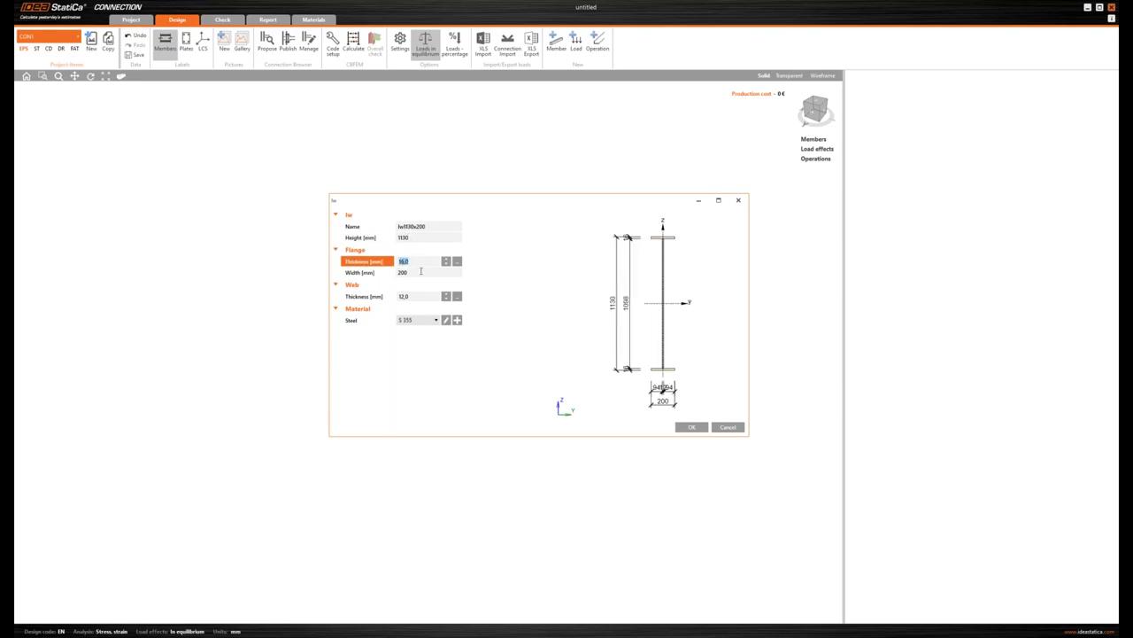
key(Tab)
text(400)
key(Tab)
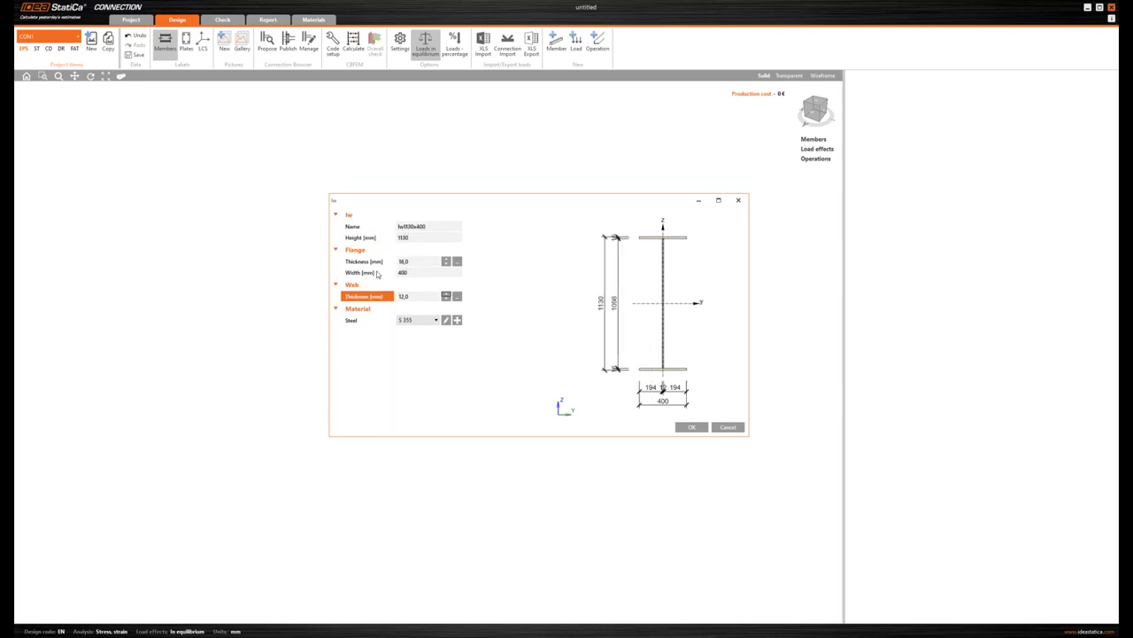
Step: Set the welded I section's flange thickness to 60 mm and its web thickness to 60 mm
click(369, 264)
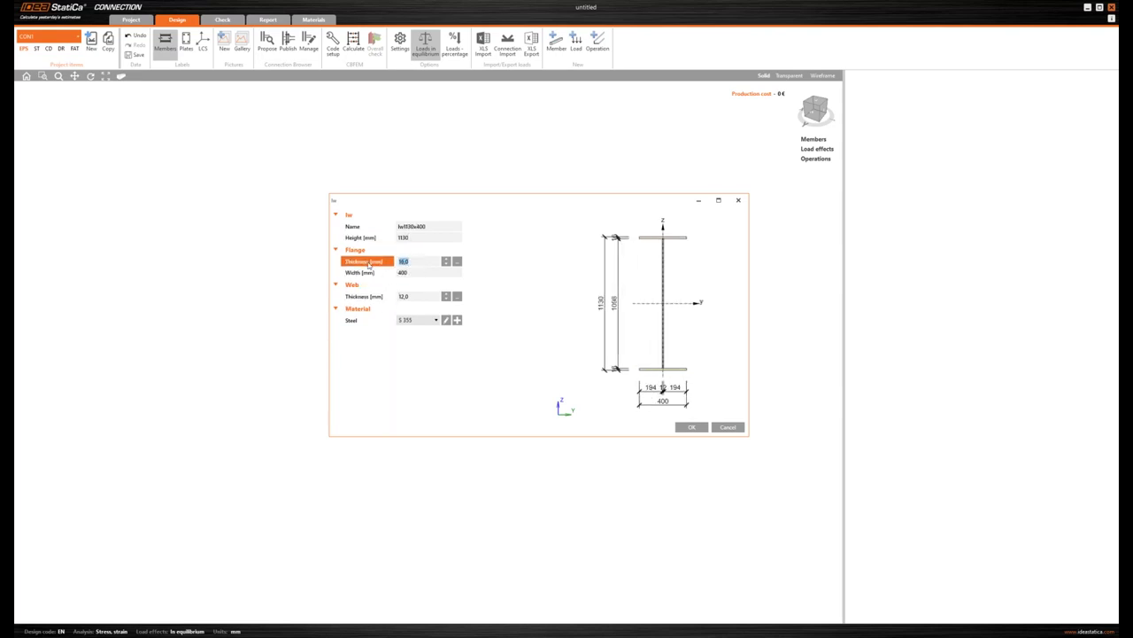
text(60)
key(Tab)
click(394, 299)
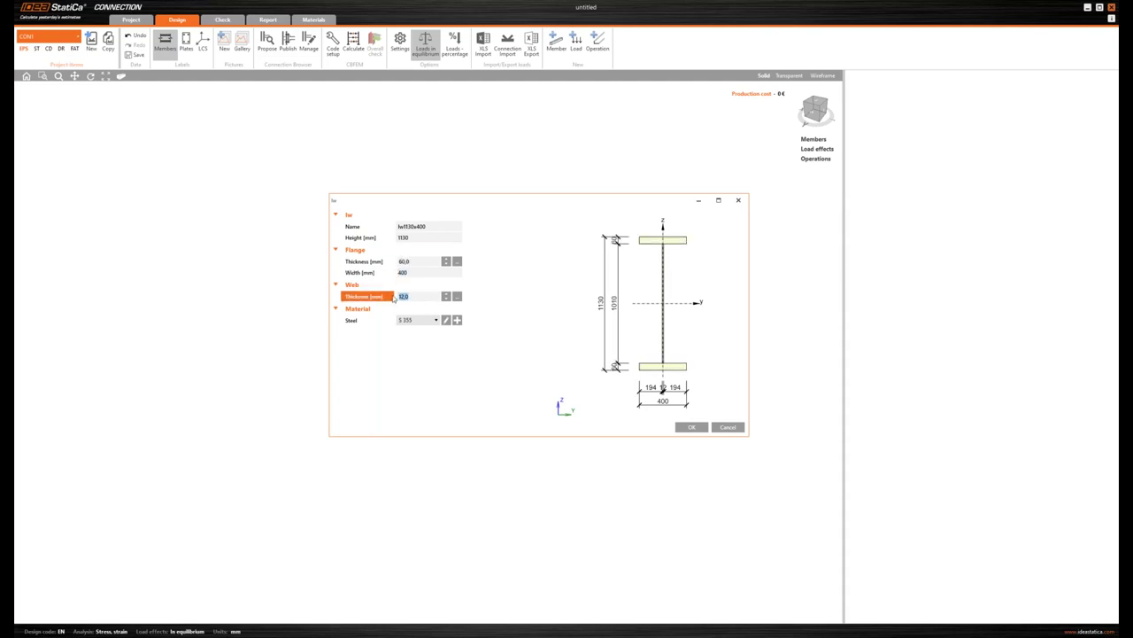
text(60)
key(Tab)
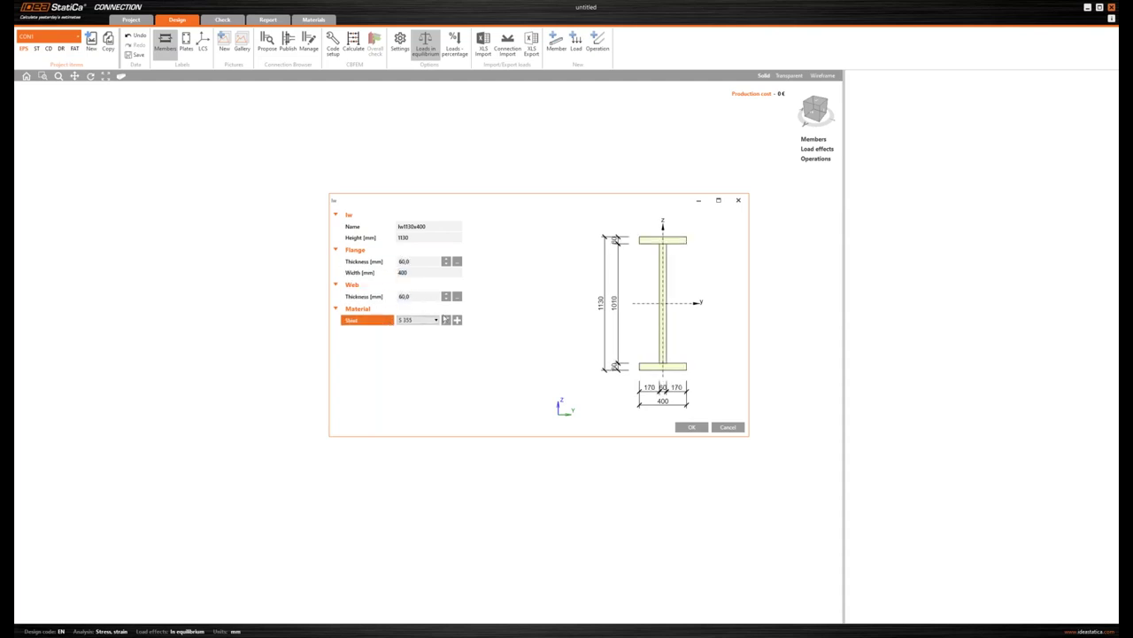
Step: Assign steel S 355 (EN 10025-2) from the EN 10025-2:2019 materials to the welded I section and accept the cross-section
click(446, 319)
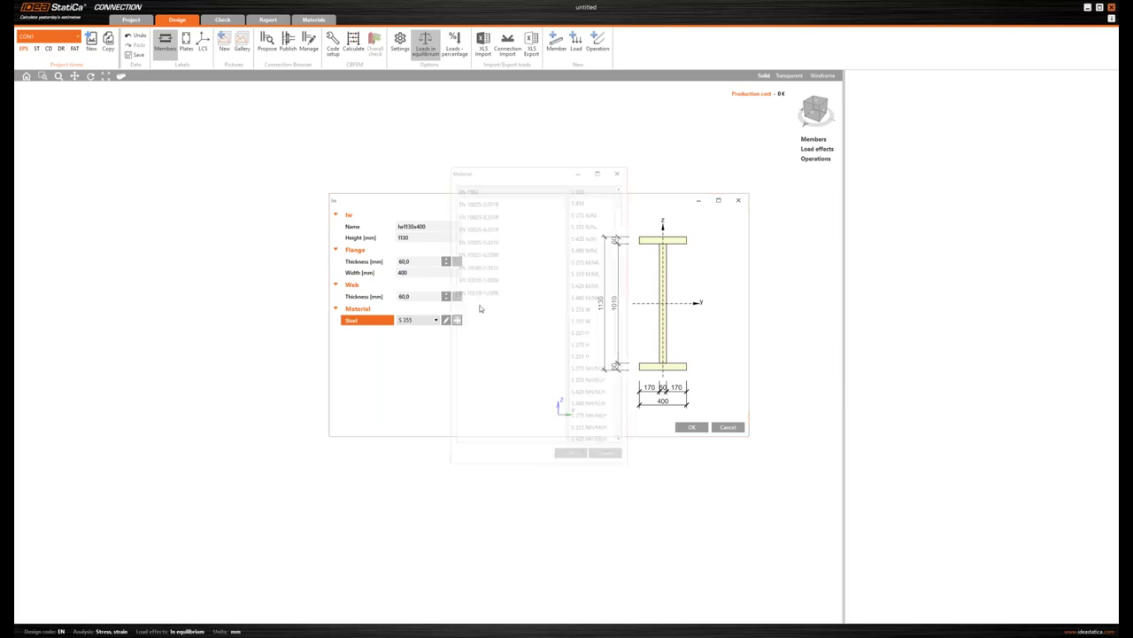
click(478, 203)
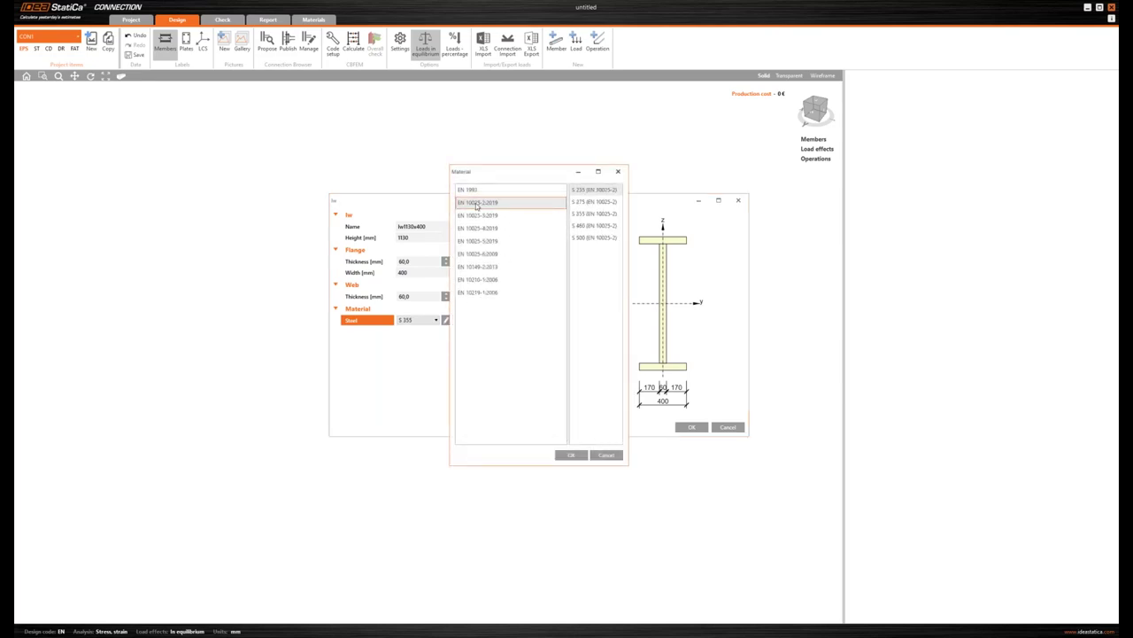
click(585, 214)
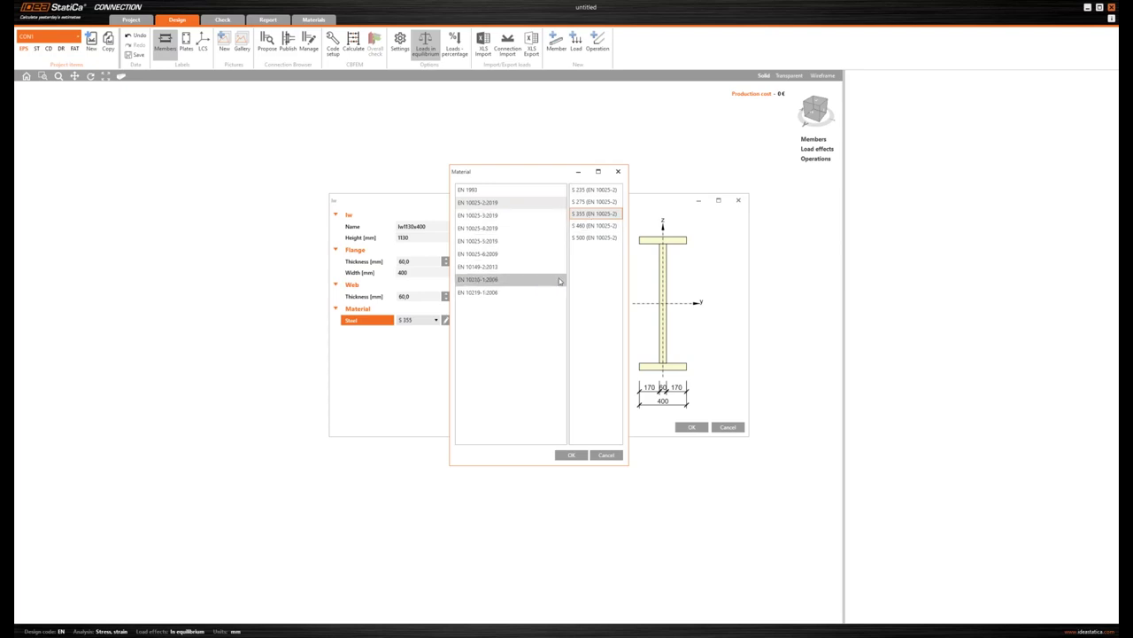
click(574, 455)
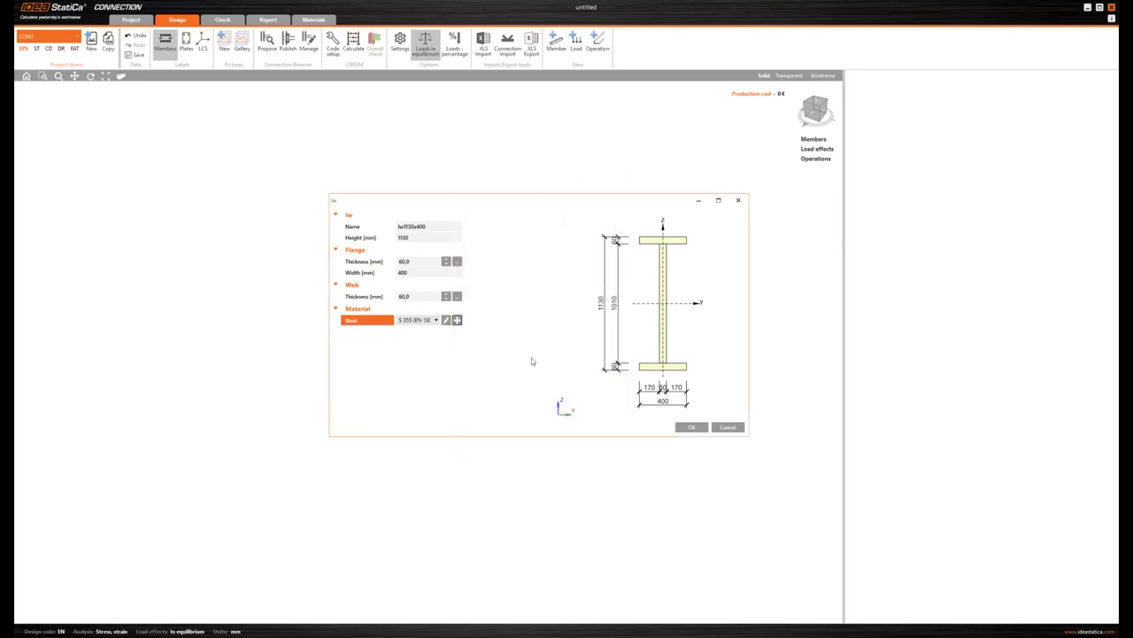
click(690, 428)
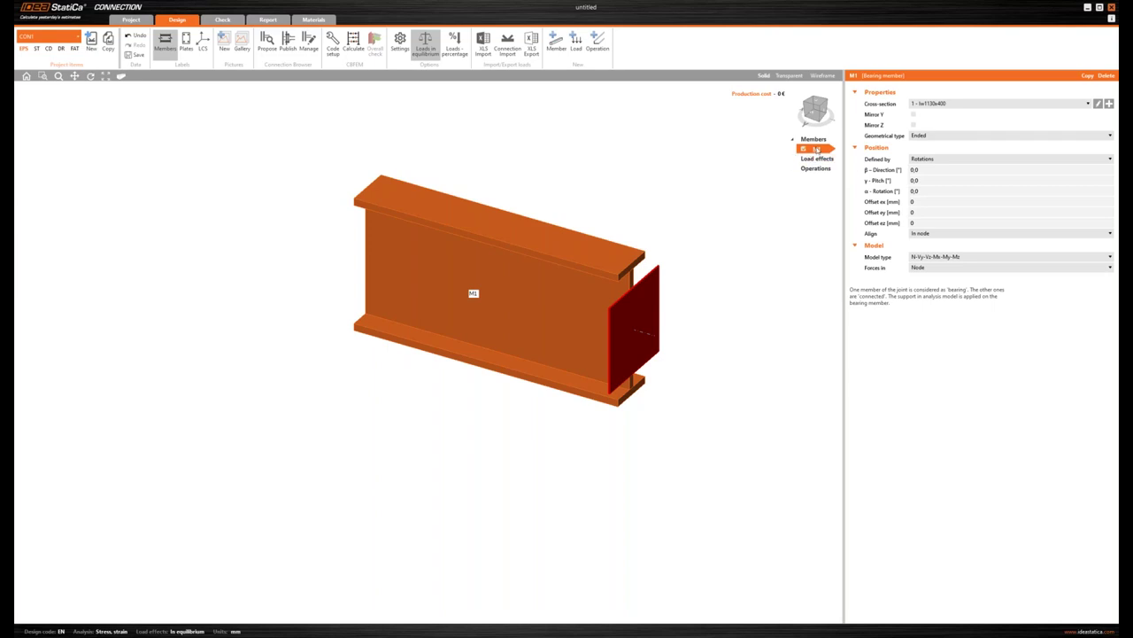
Step: Add a second member M2 with the same welded I section and set its β direction to 180°
click(816, 158)
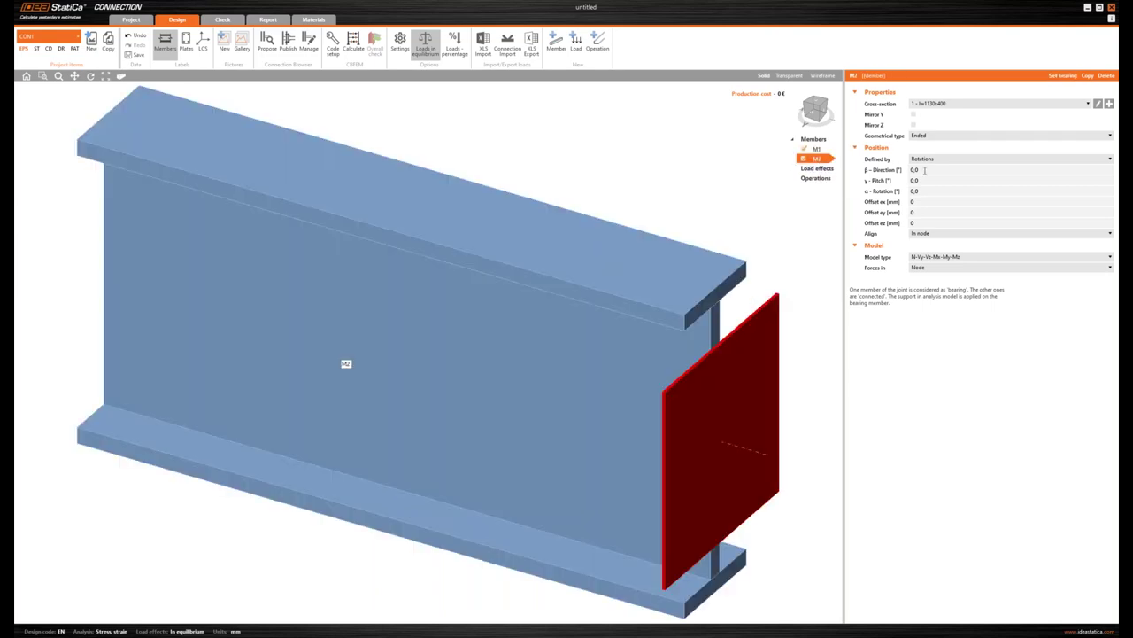
click(884, 169)
text(180)
key(Return)
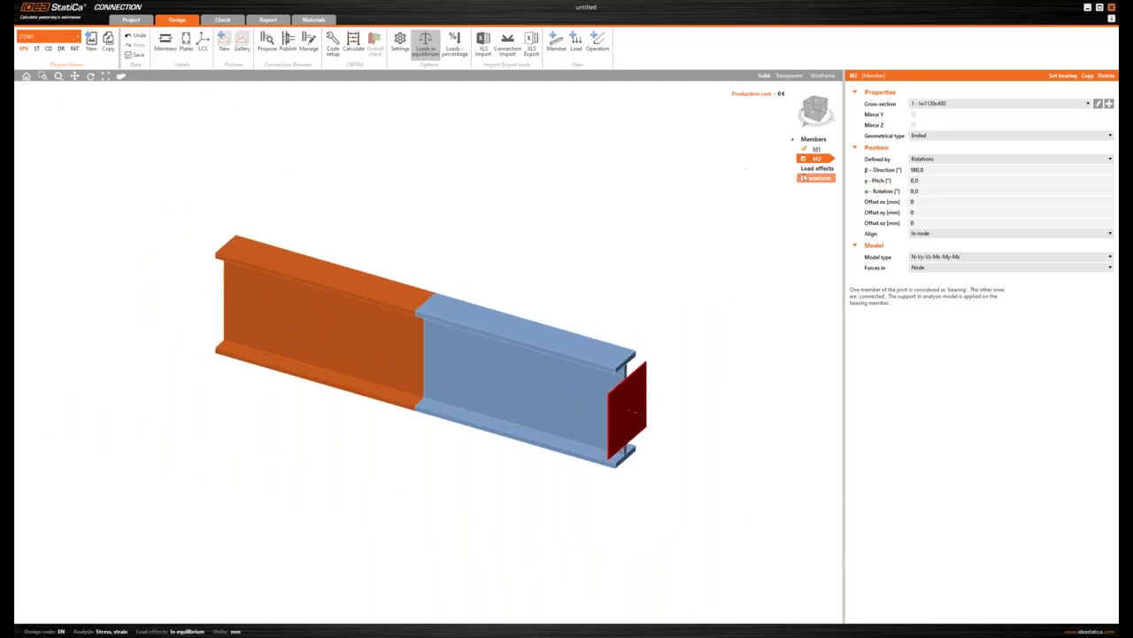
Step: Add a bolted plate to plate operation between the two members using M36 10.9 bolts
right_click(816, 180)
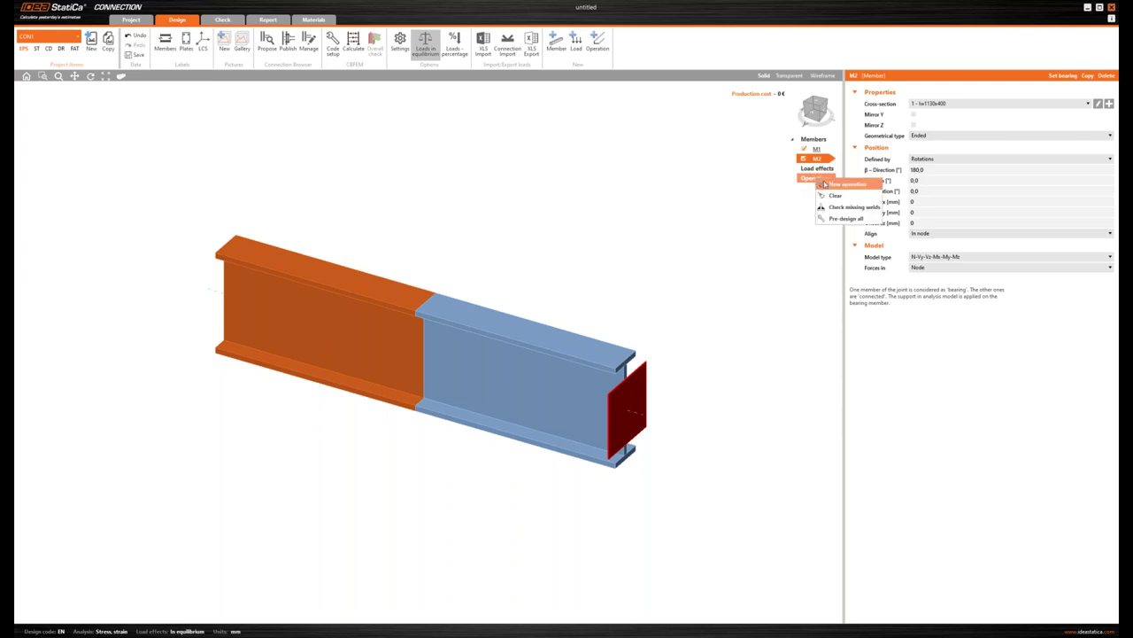
click(825, 185)
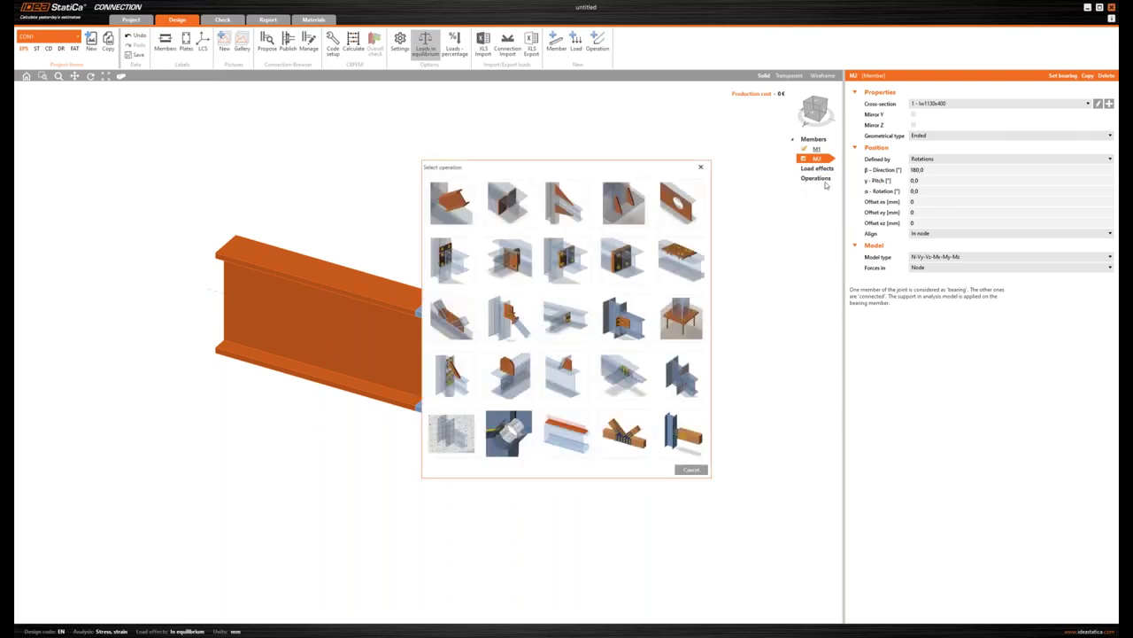
click(616, 269)
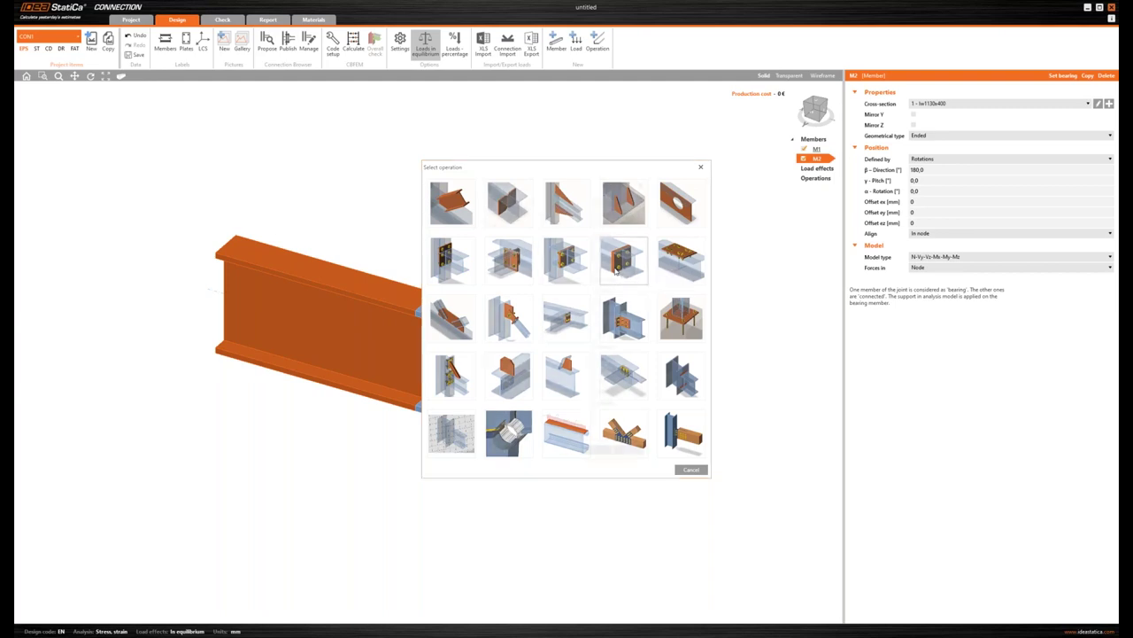
click(543, 272)
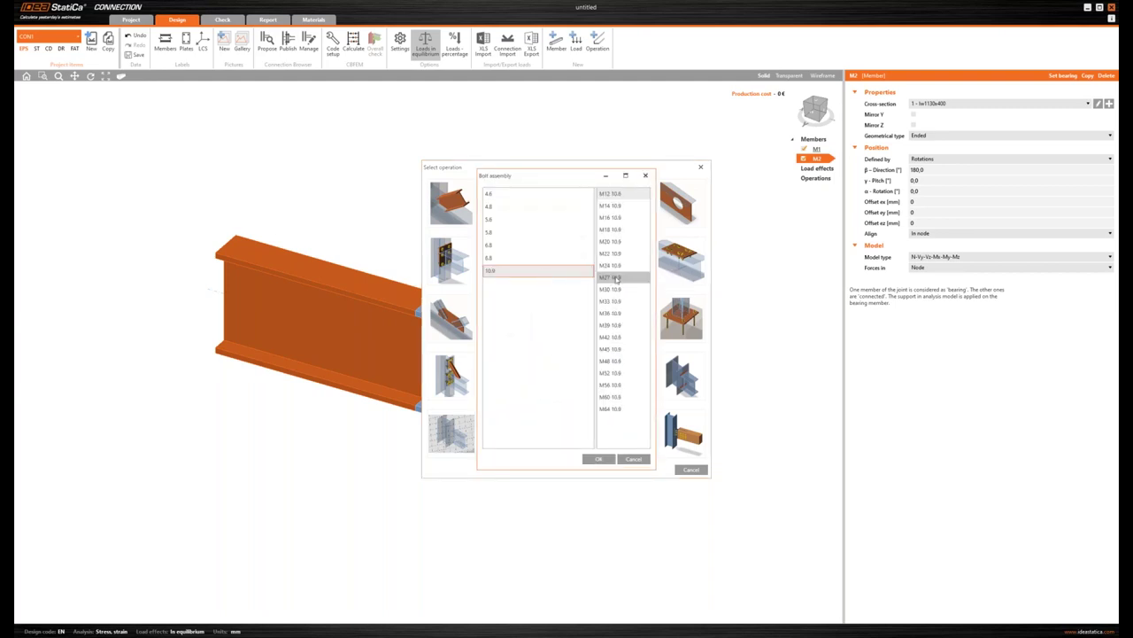
click(612, 314)
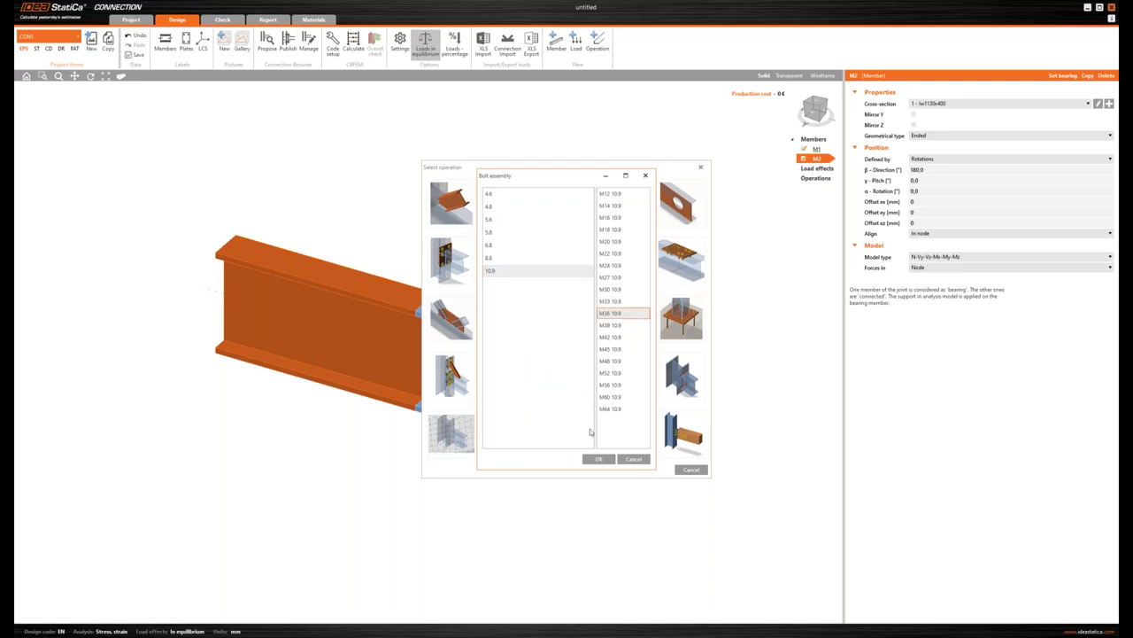
click(592, 464)
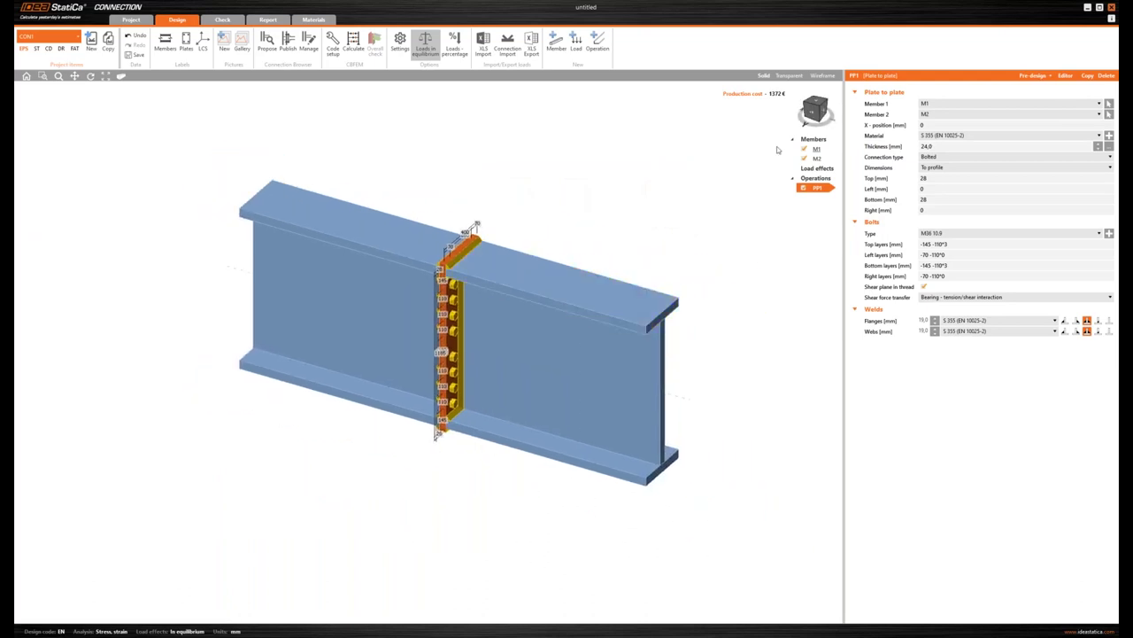
Step: Set the thickness of the plate to plate connection's plates to 40 mm
click(825, 115)
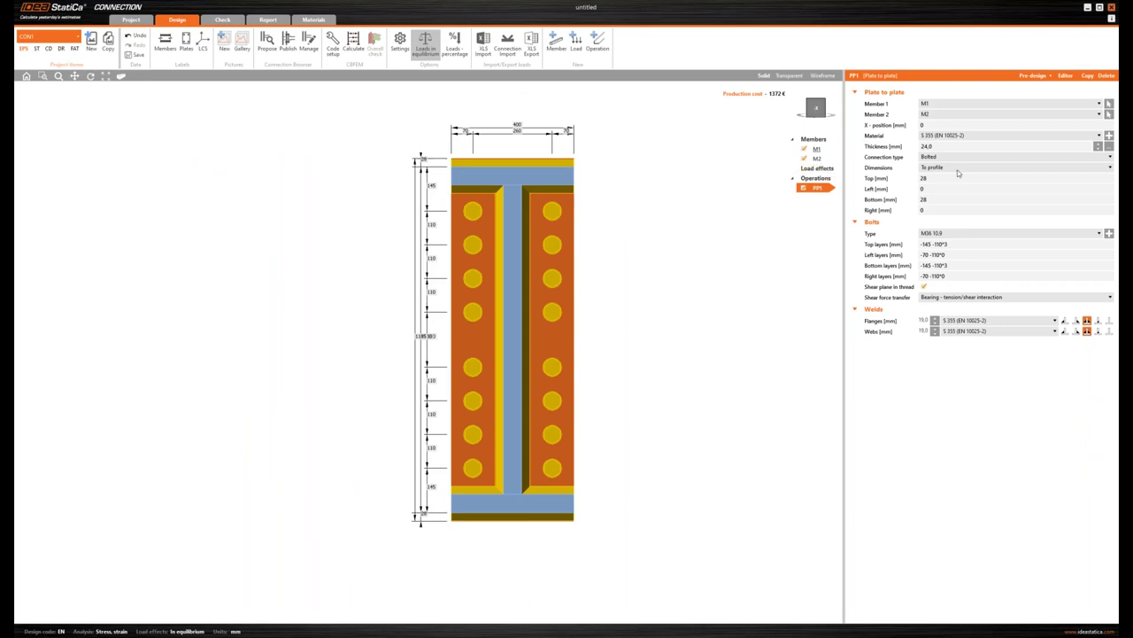
click(930, 146)
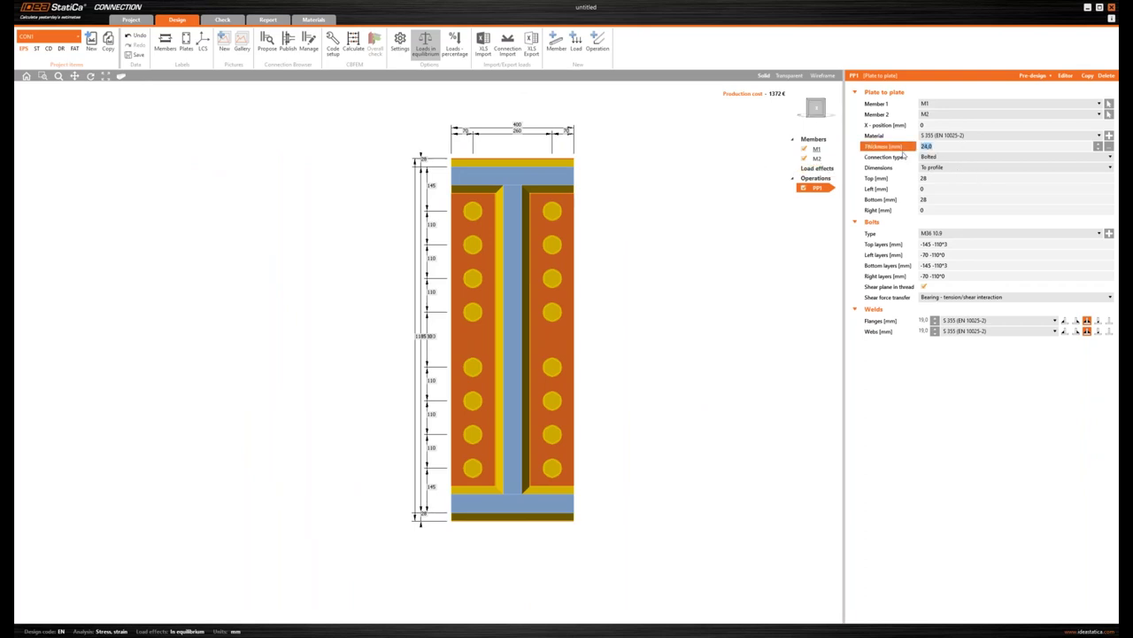
text(40)
key(Tab)
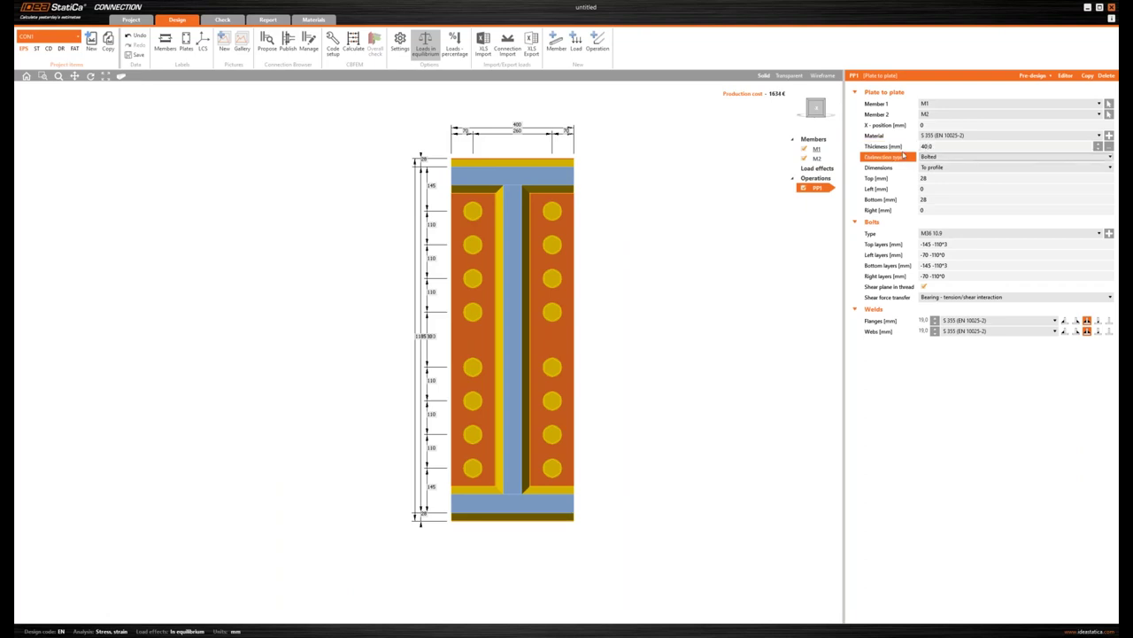
Step: Dimension the end plates to profile symmetrical, with a top offset of 0 mm and a left offset of 17.5 mm
click(931, 169)
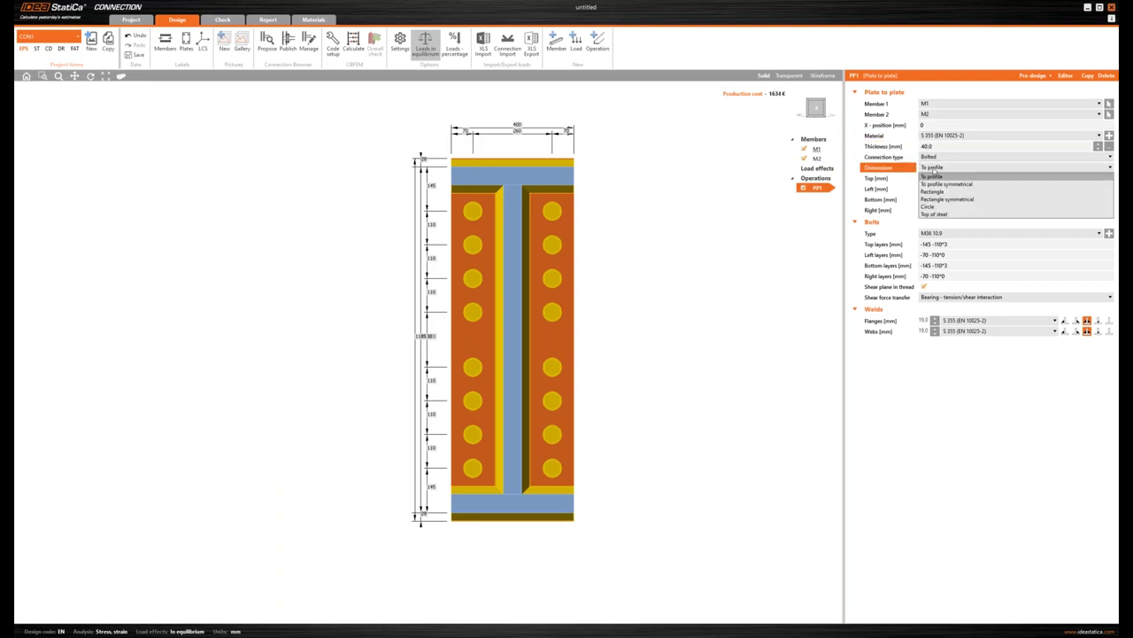
click(937, 183)
click(894, 181)
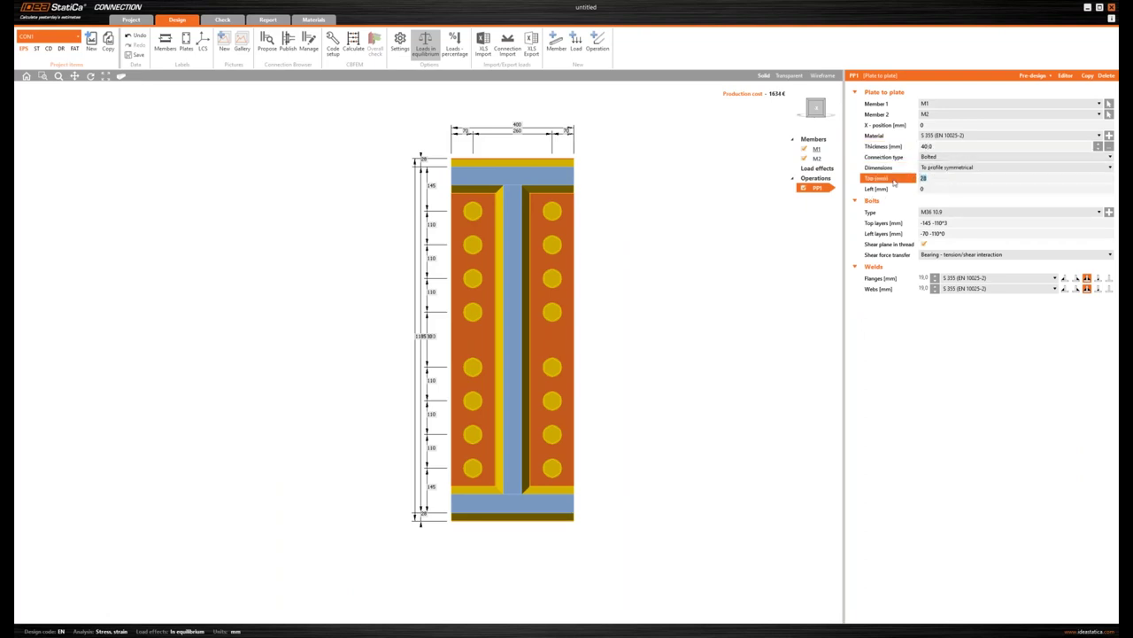
text(0)
key(Tab)
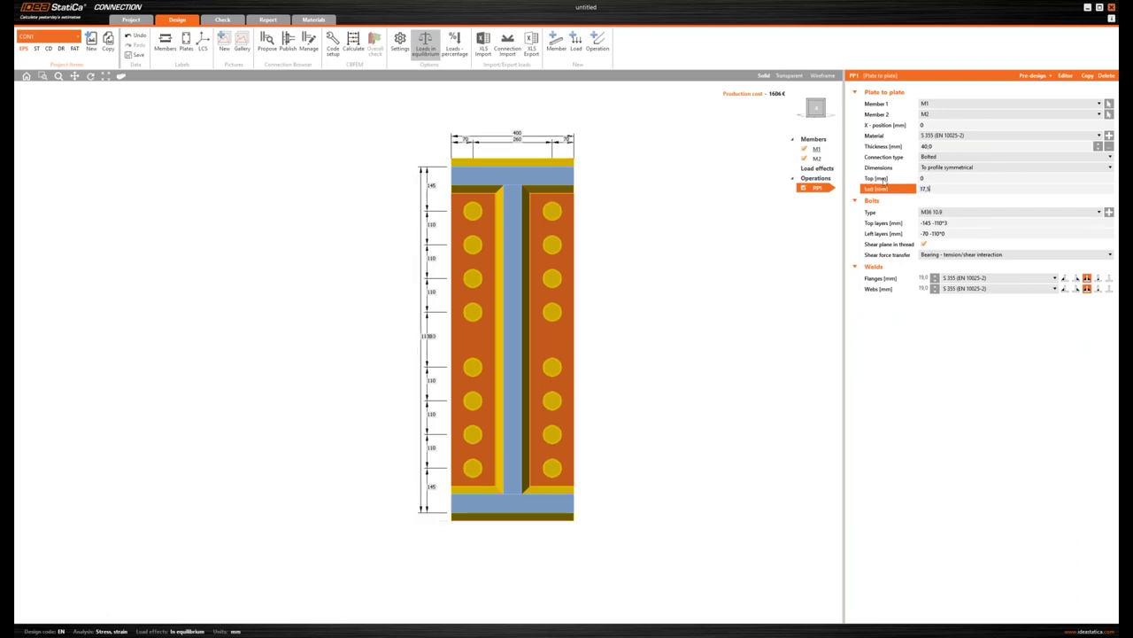
text(17,5)
key(Tab)
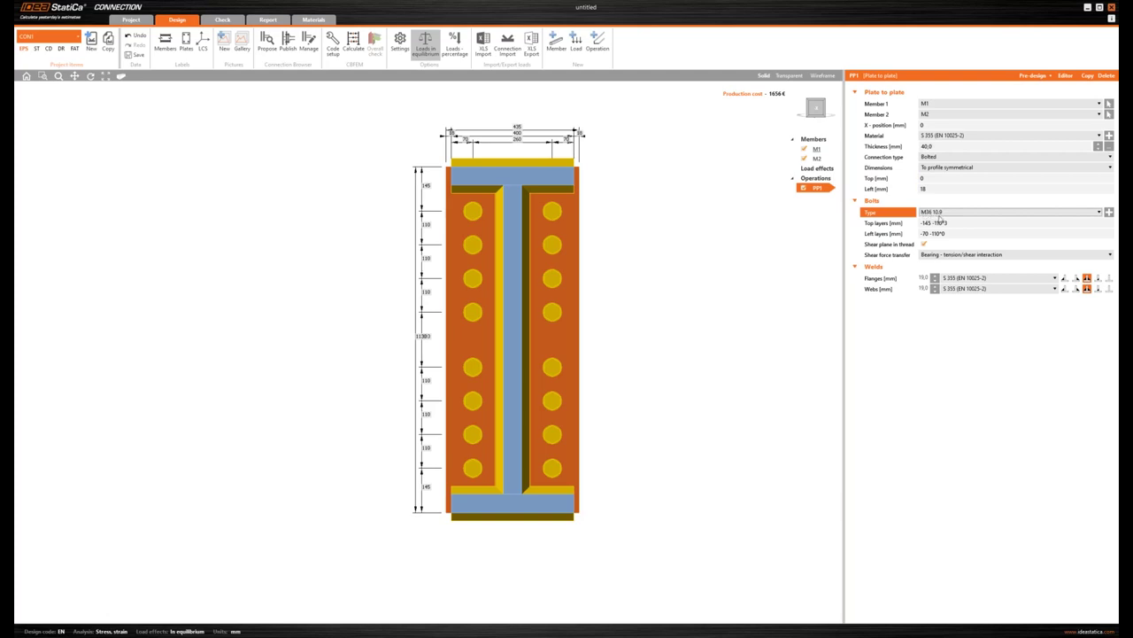
Step: Set the bolt pattern's top layers to -125 -95*4 and its left layers to -100
click(962, 224)
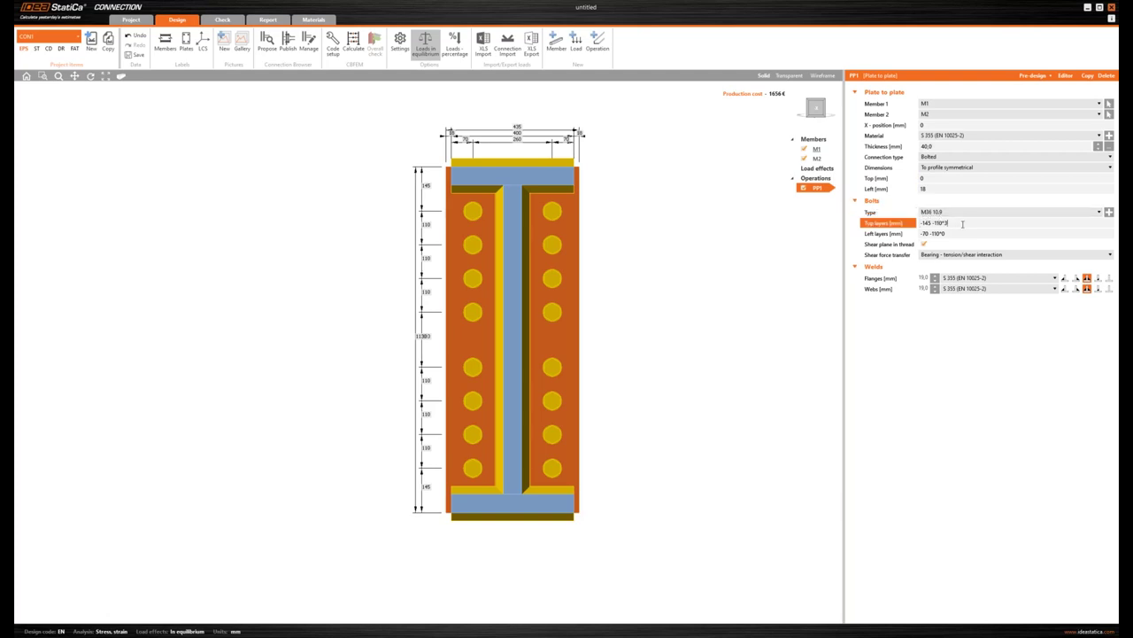
drag(962, 223, 882, 228)
text(-125 -95)
key(Tab)
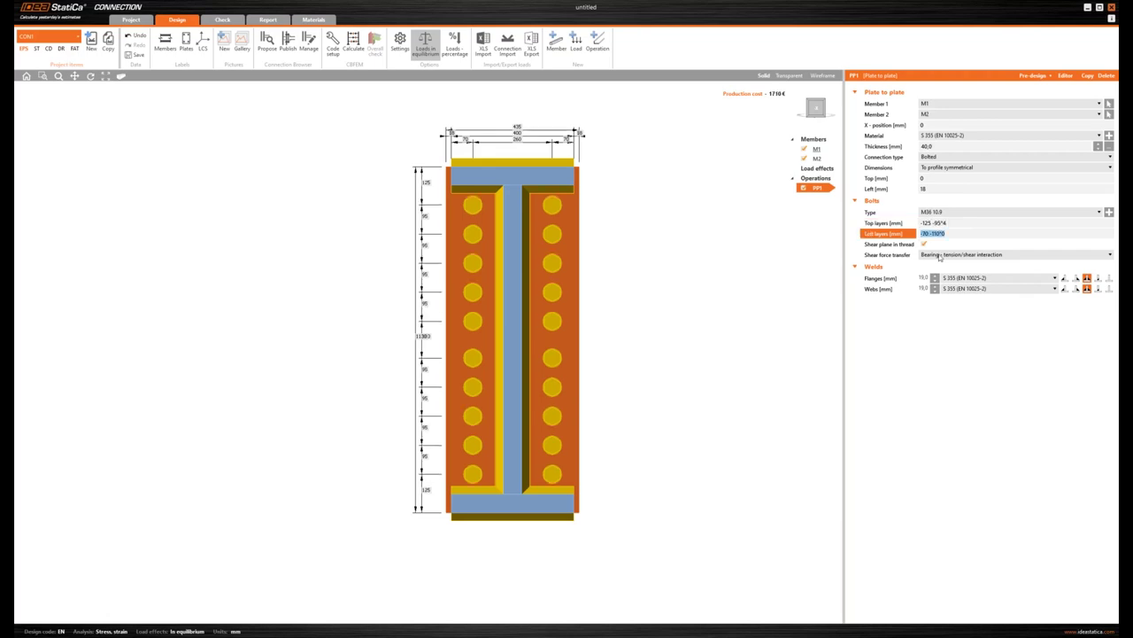
text(-100)
key(Tab)
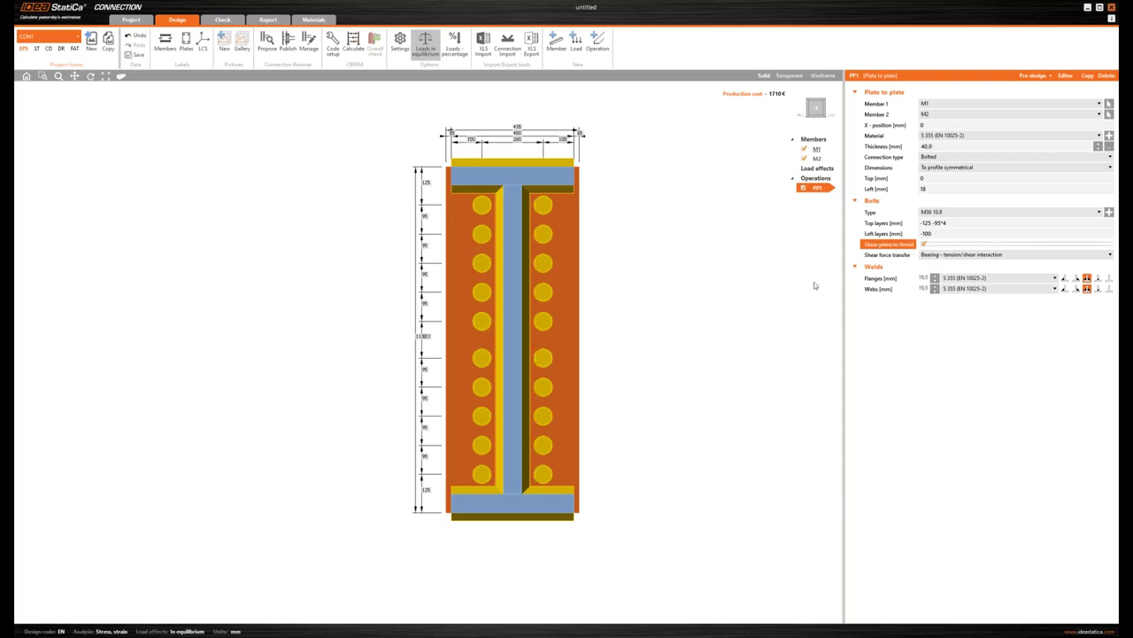
Step: Make the flange welds one-sided fillets and set the flange and web weld sizes to 21.4 mm
click(1066, 278)
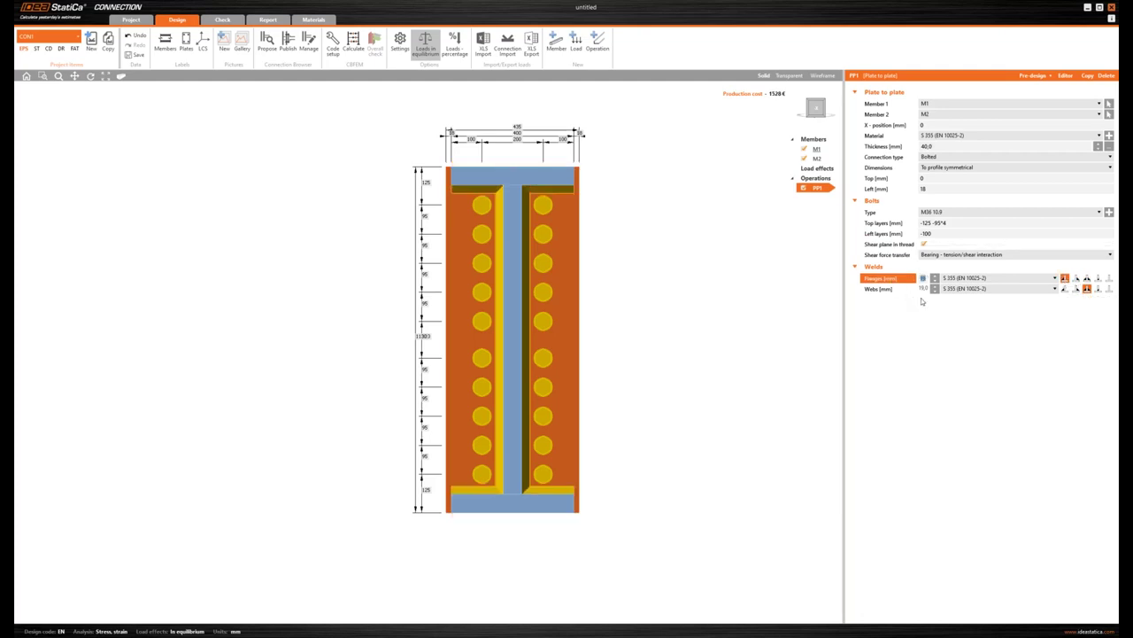
key(Tab)
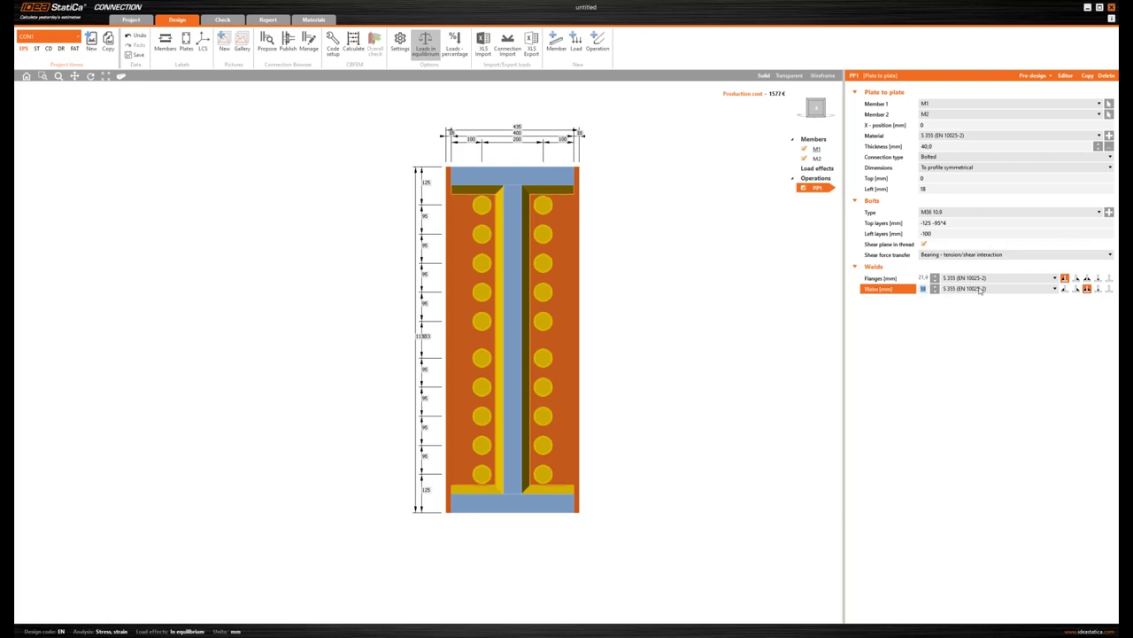
text(21,4)
key(Tab)
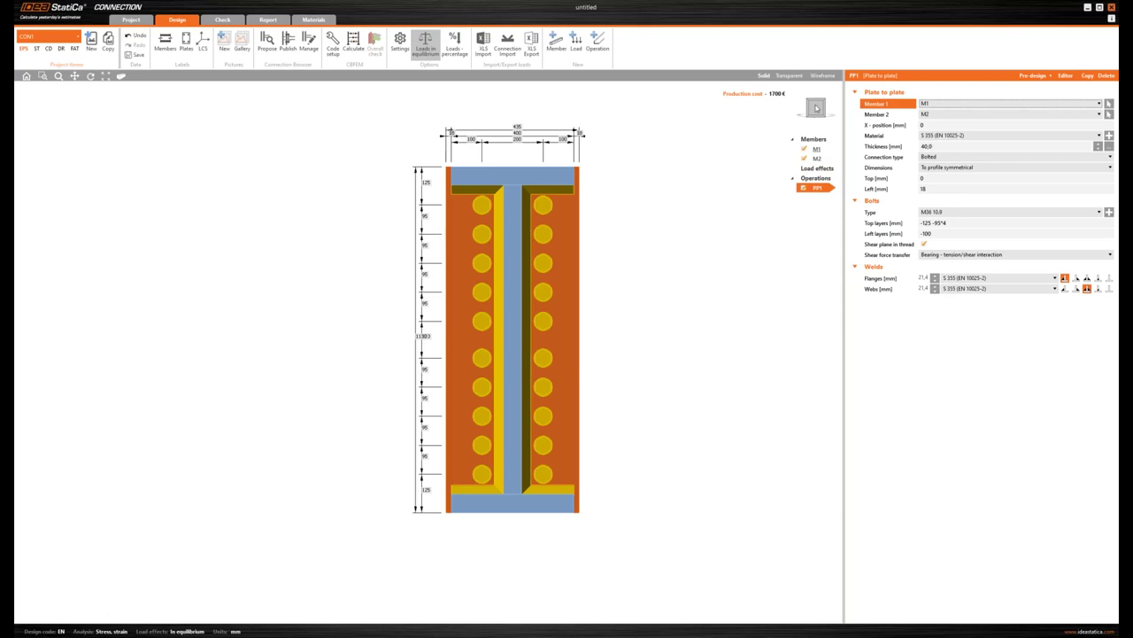
Step: Load the end of member M1 in load effect LE1 with Vz -2350 kN and My -2470 kNm
click(817, 108)
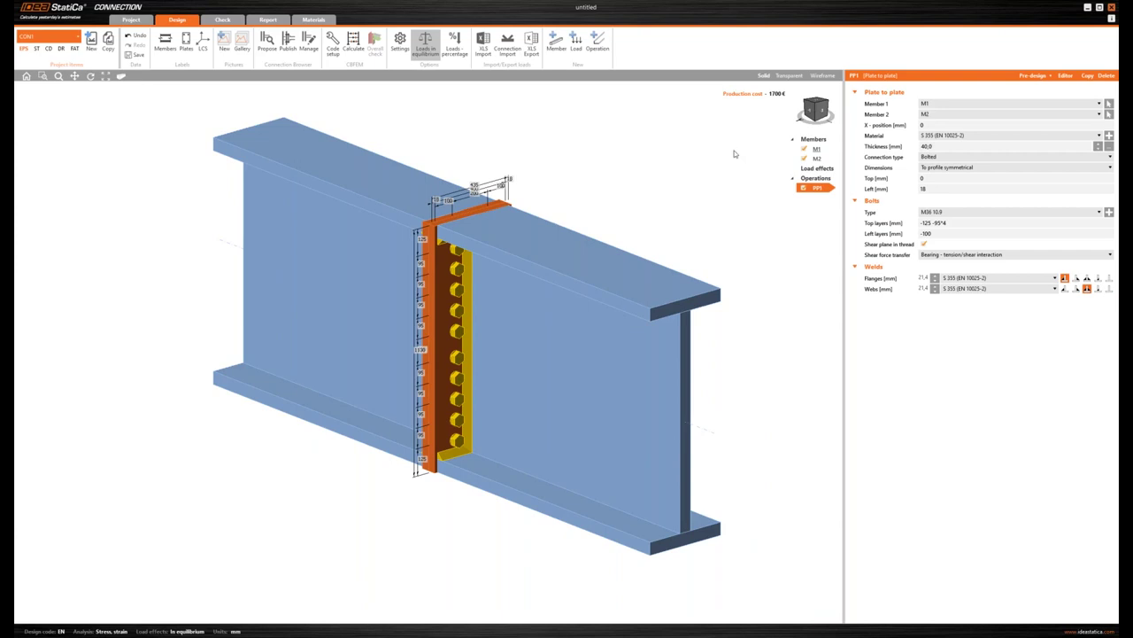
drag(708, 197, 661, 215)
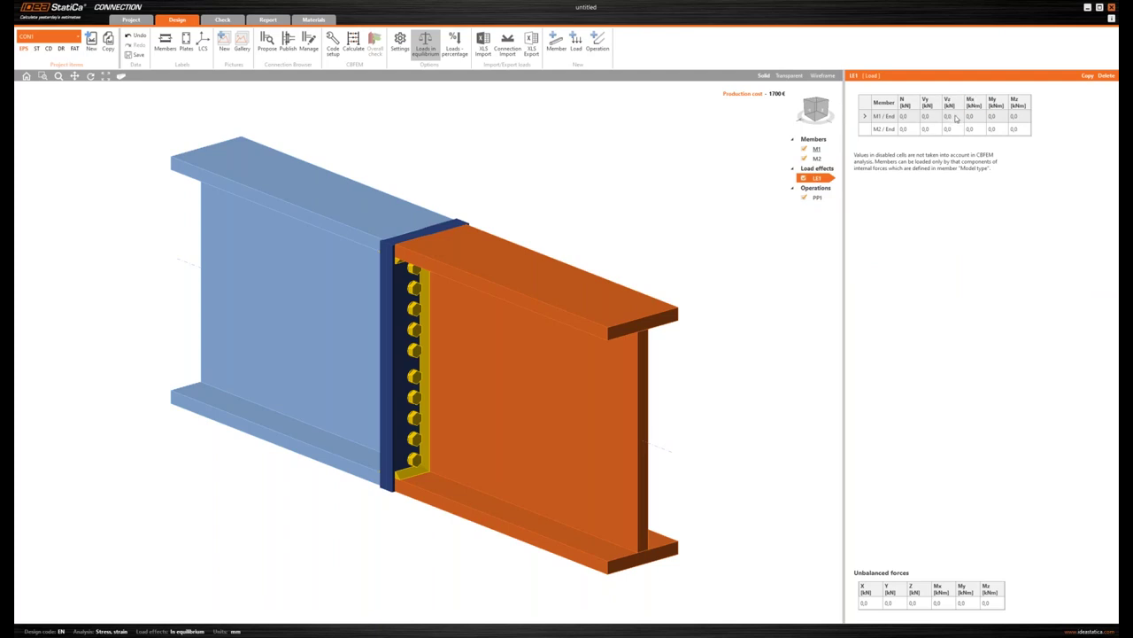
click(949, 116)
text(-2350)
key(Tab)
key(Tab)
text(-24)
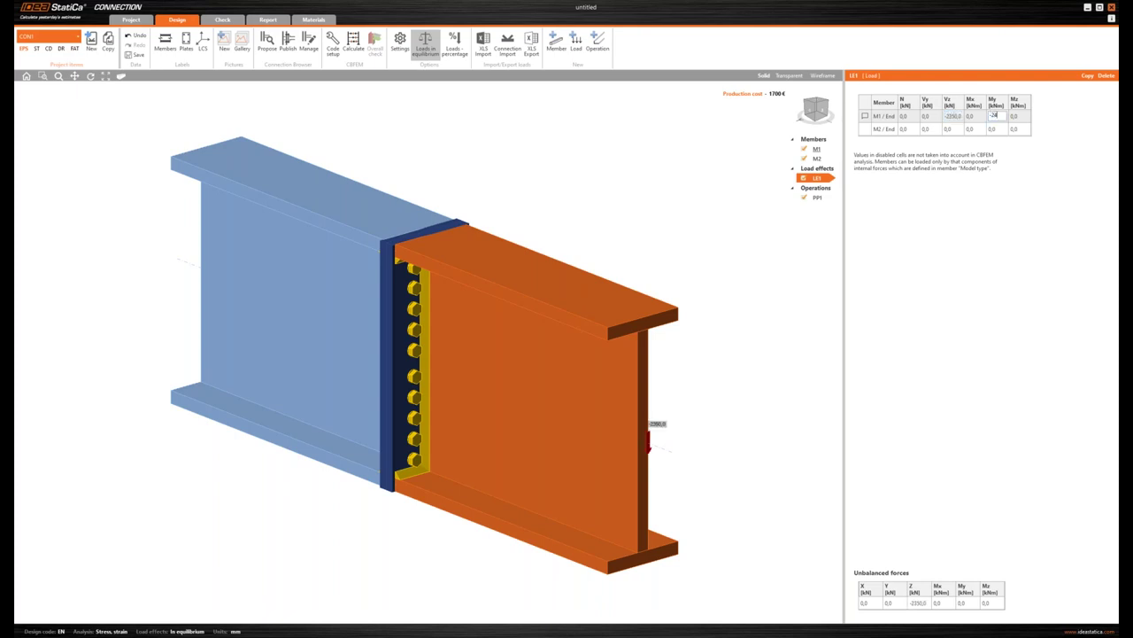
text(70)
Step: Load the end of member M2 in load effect LE1 with Vz 2350 kN and My -2470 kNm
click(949, 129)
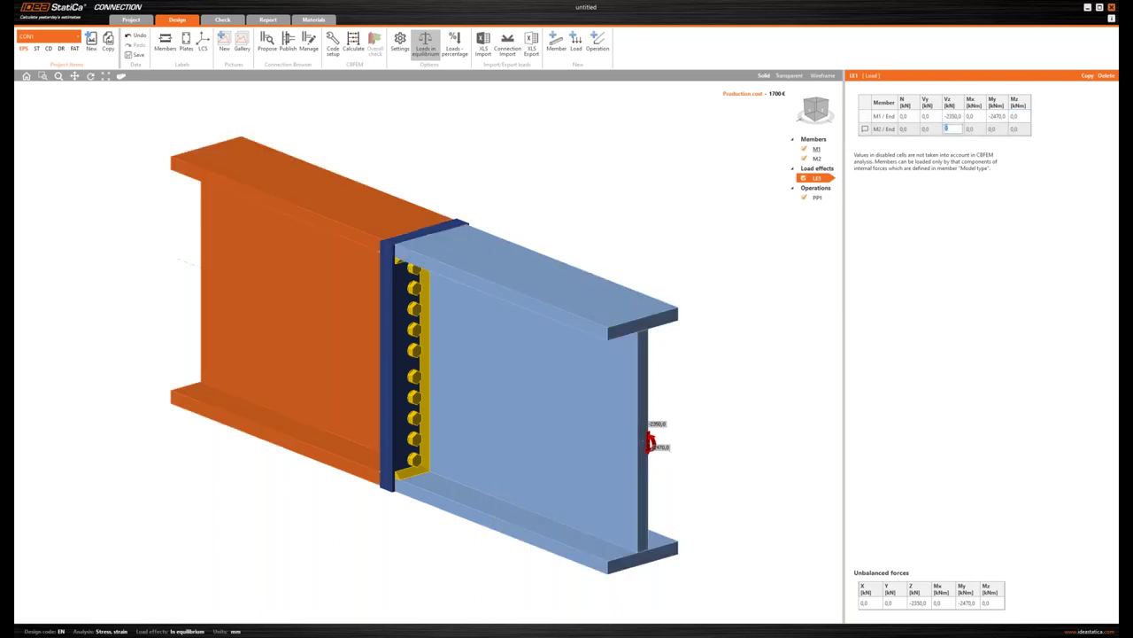
text(2350)
key(Tab)
click(1005, 130)
text(-2470)
key(Tab)
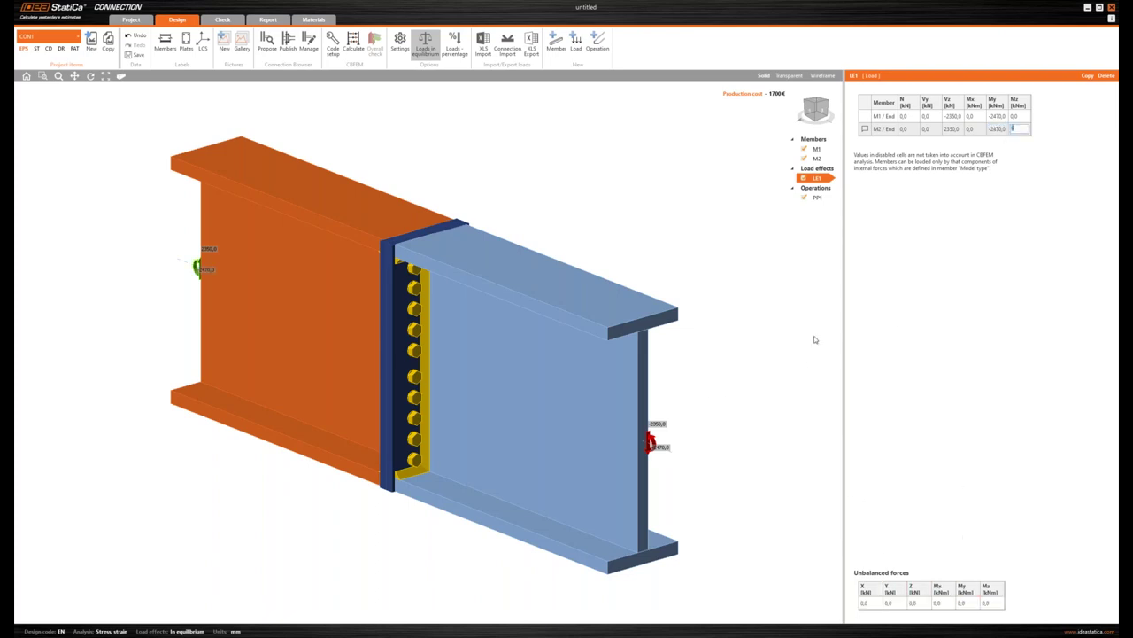
key(Return)
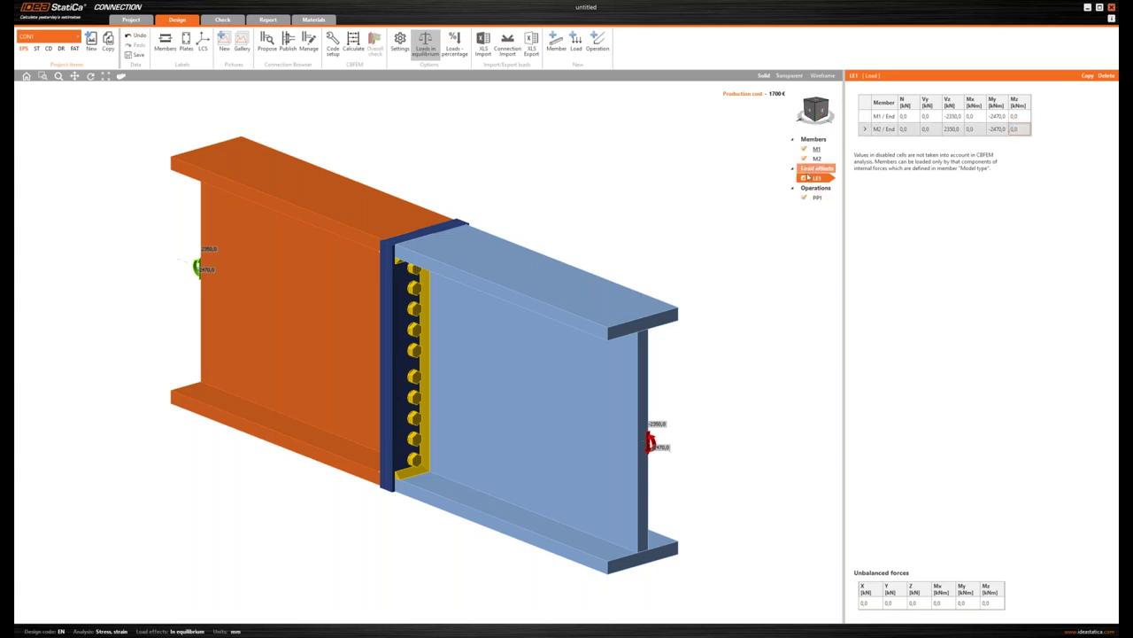
Step: Add a second load effect with an axial force N of 7300 kN at the ends of members M2 and M1
right_click(817, 168)
click(837, 179)
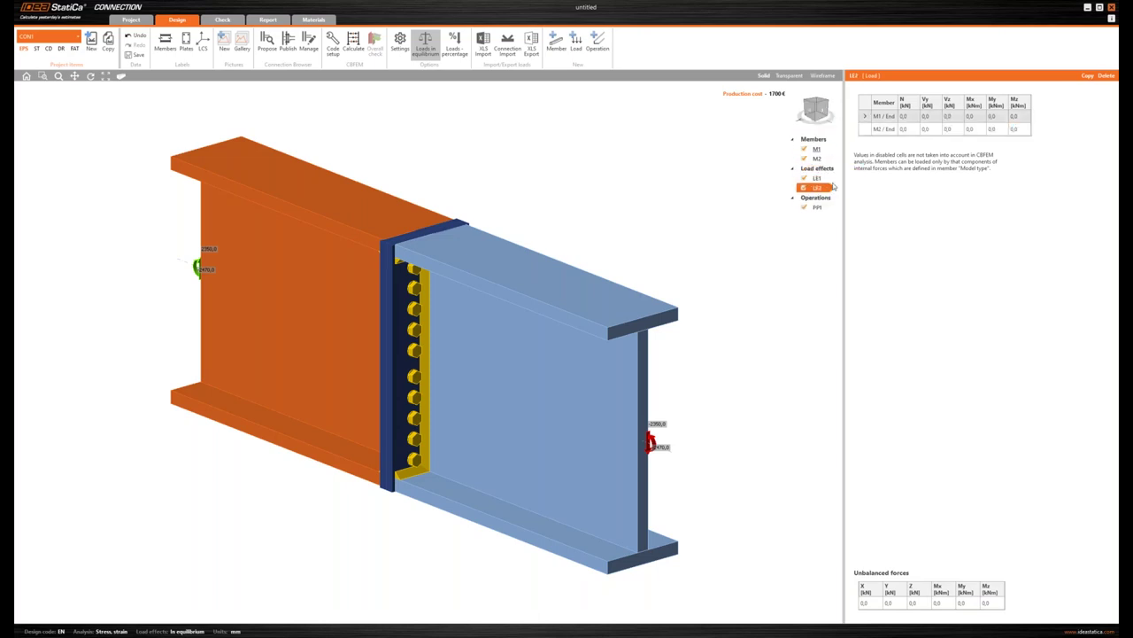
click(908, 129)
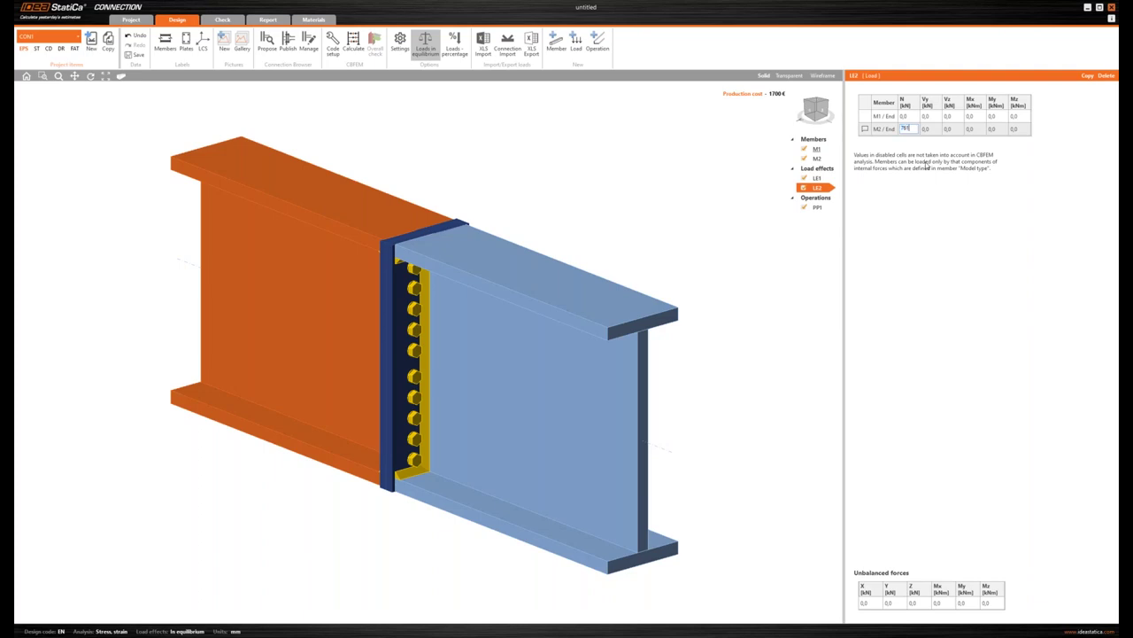
text(7300)
key(Return)
click(912, 116)
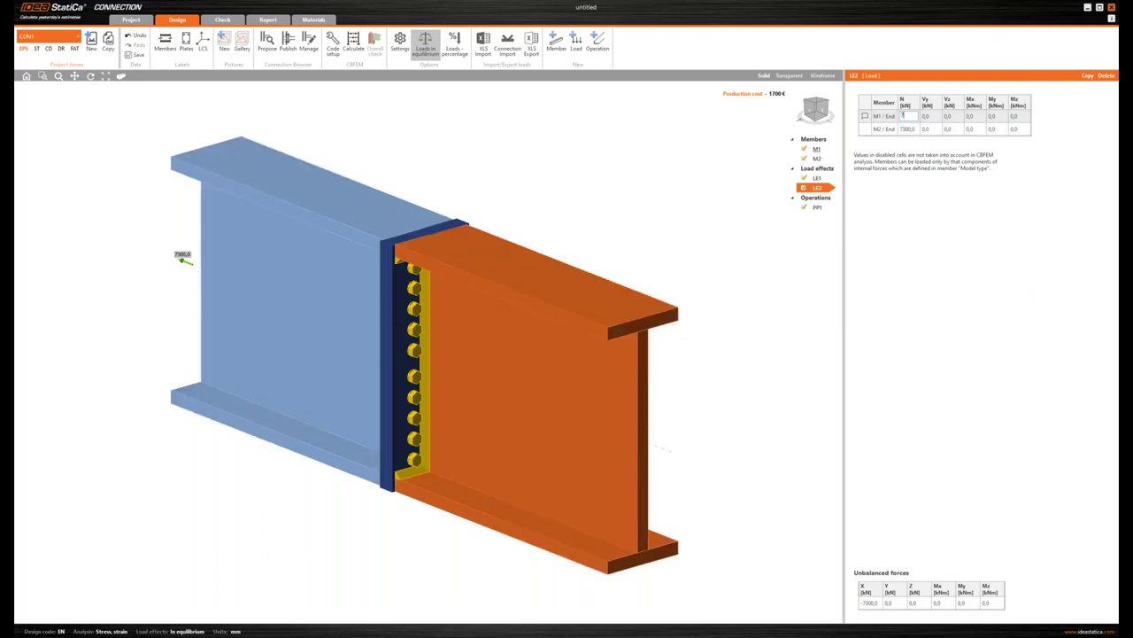
text(7300)
key(Return)
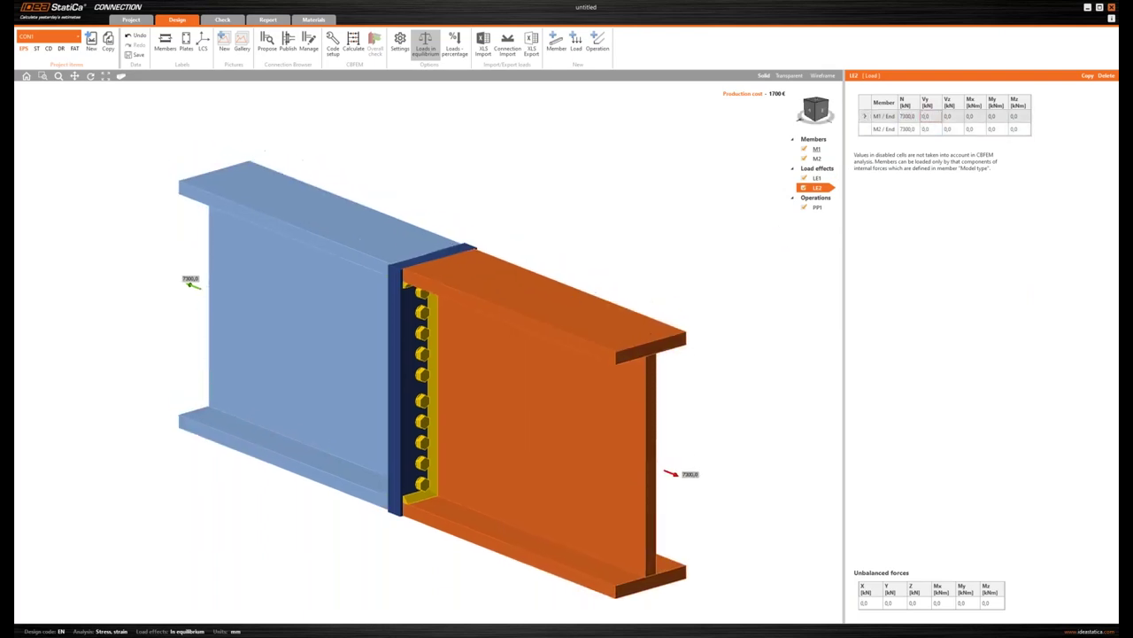
Step: Calculate the splice connection for both load effects and view the overall check on the model
scroll(711, 170, down, 5)
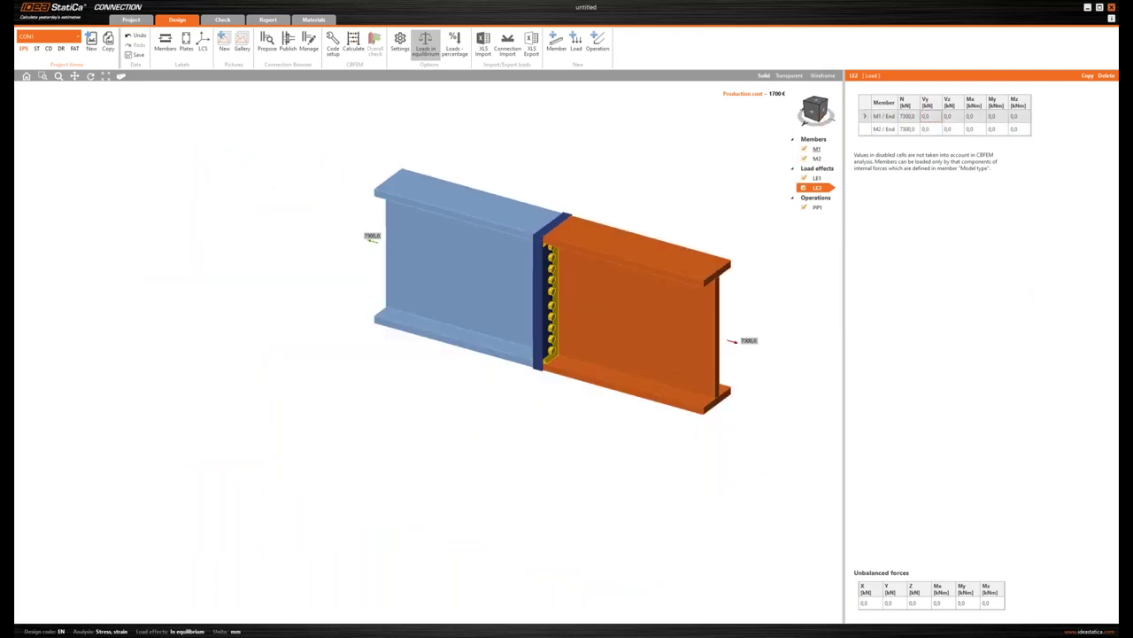
click(813, 117)
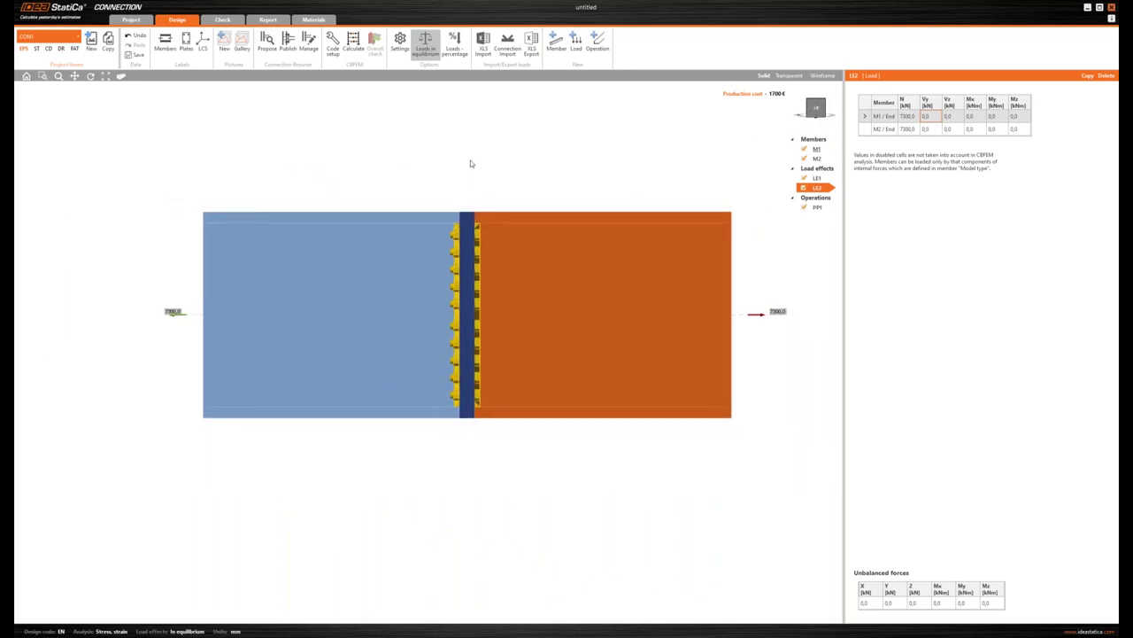
drag(457, 160, 430, 164)
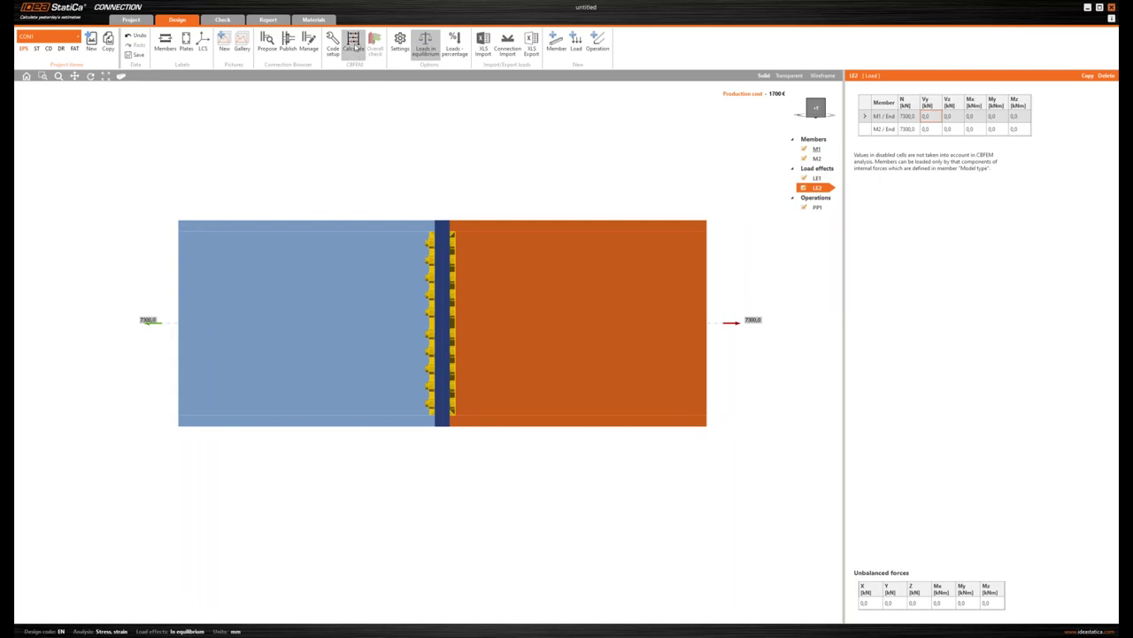
click(354, 44)
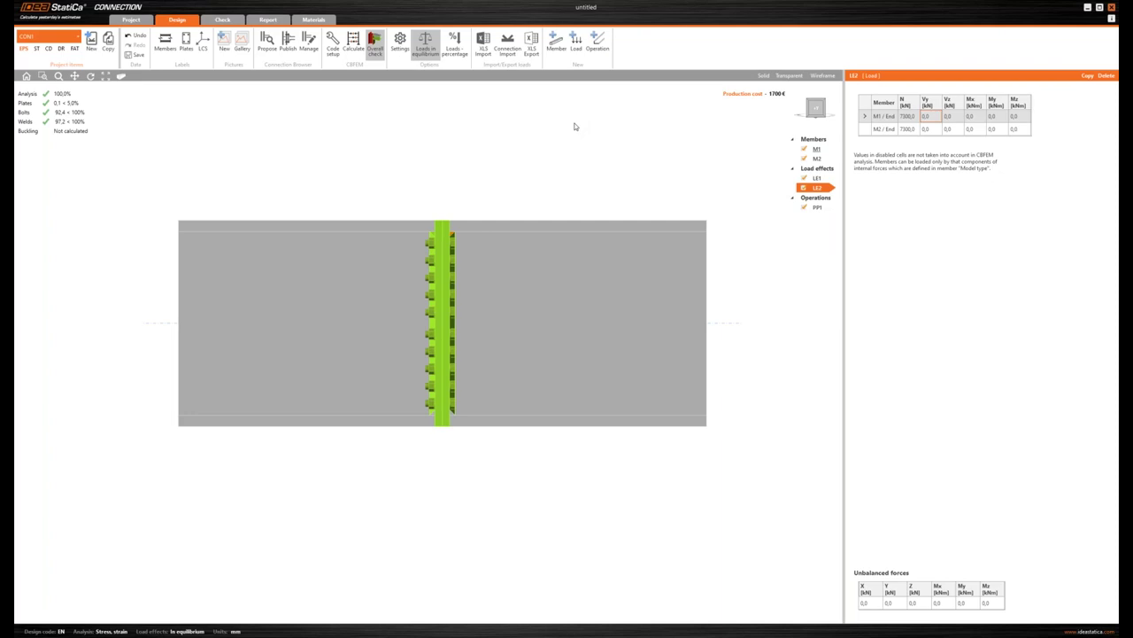
click(815, 110)
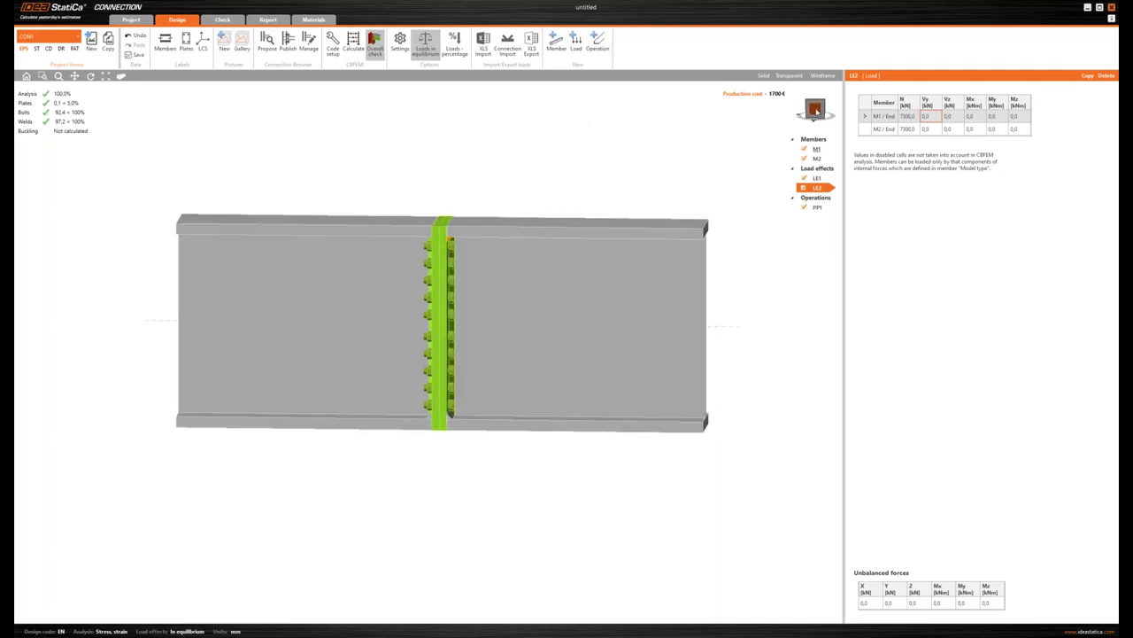
click(815, 109)
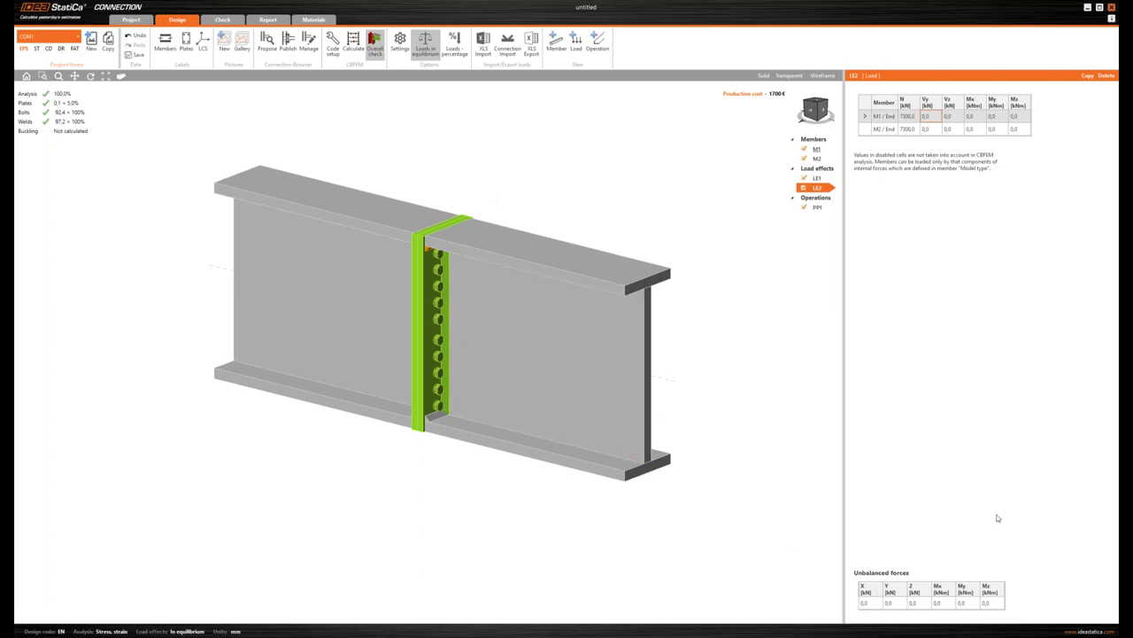
drag(534, 370, 498, 360)
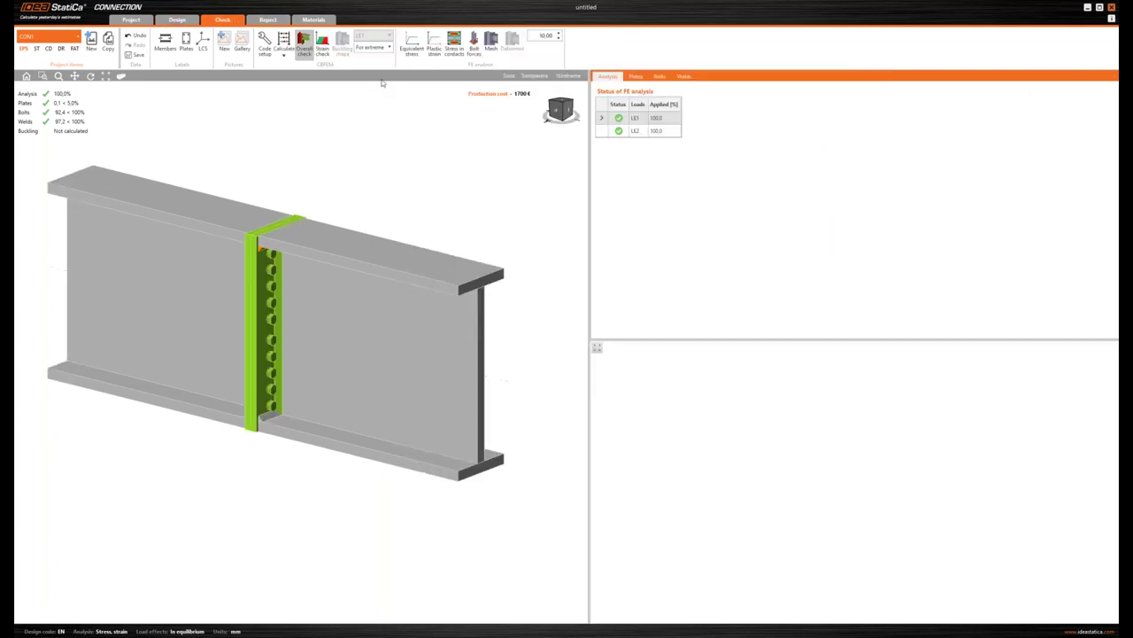
Step: Display the strain check with the finite element mesh and examine the plate check of end plate PP1a
click(326, 49)
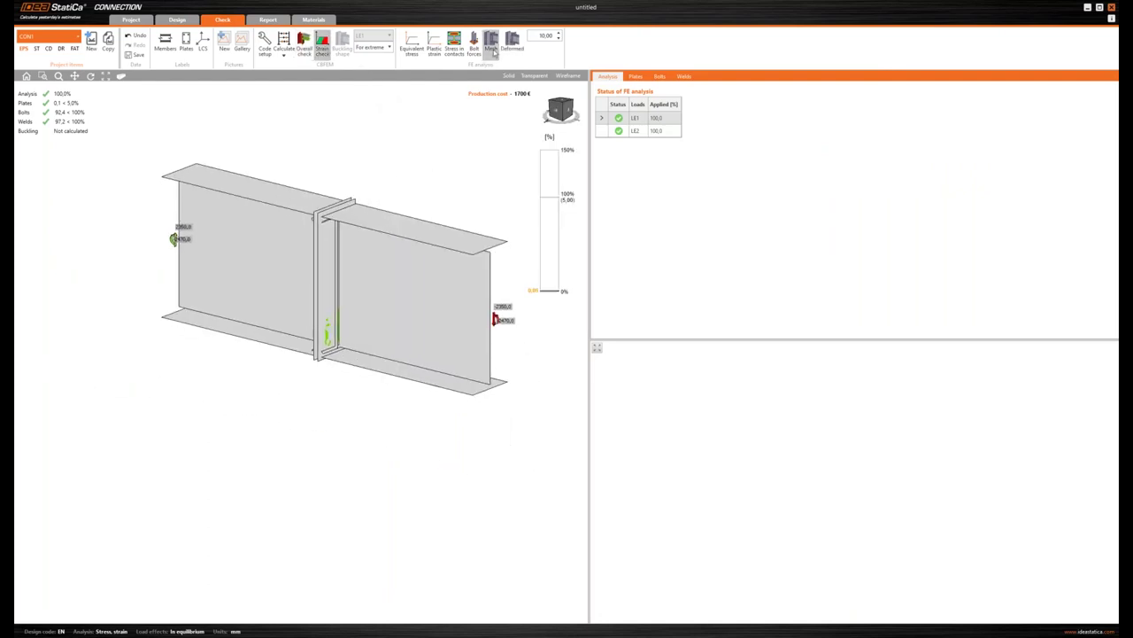
scroll(410, 145, up, 3)
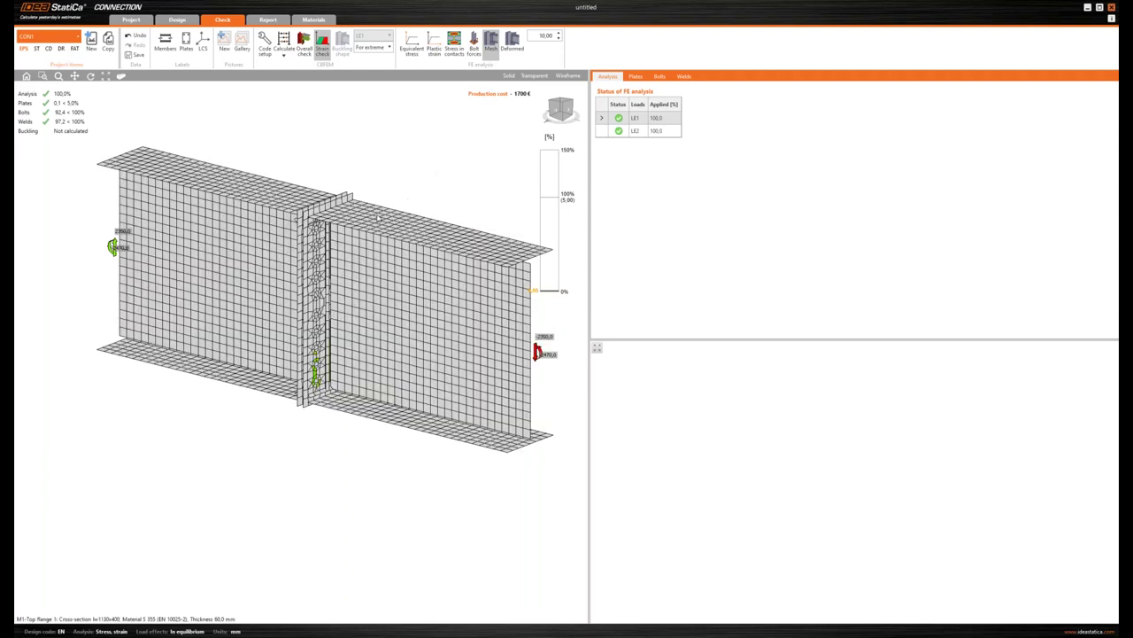
drag(410, 145, 402, 151)
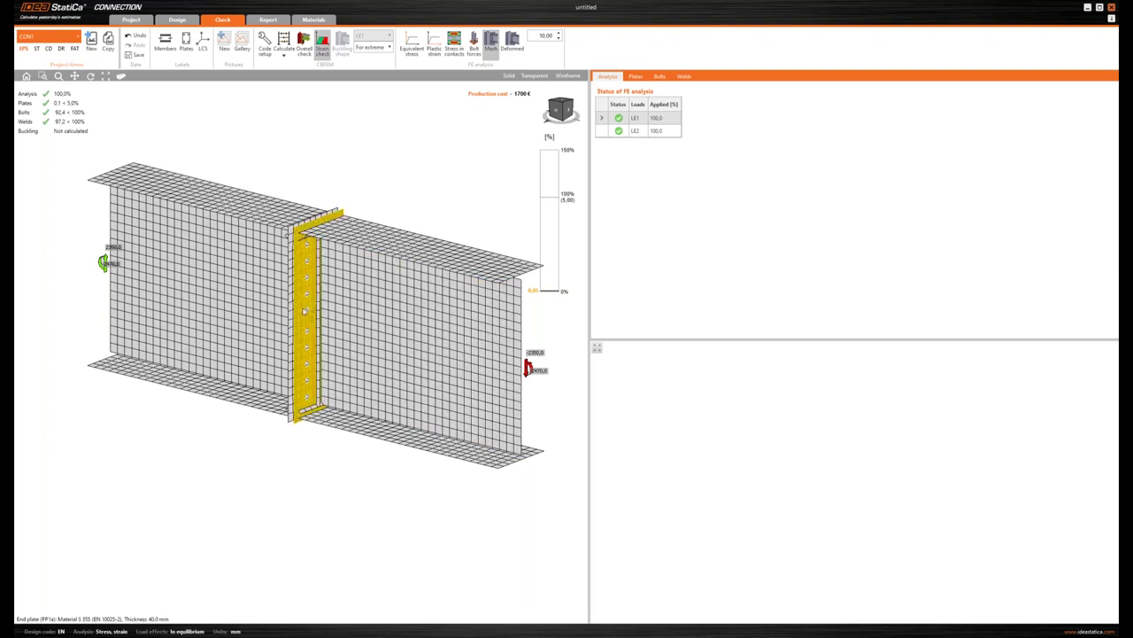
click(370, 392)
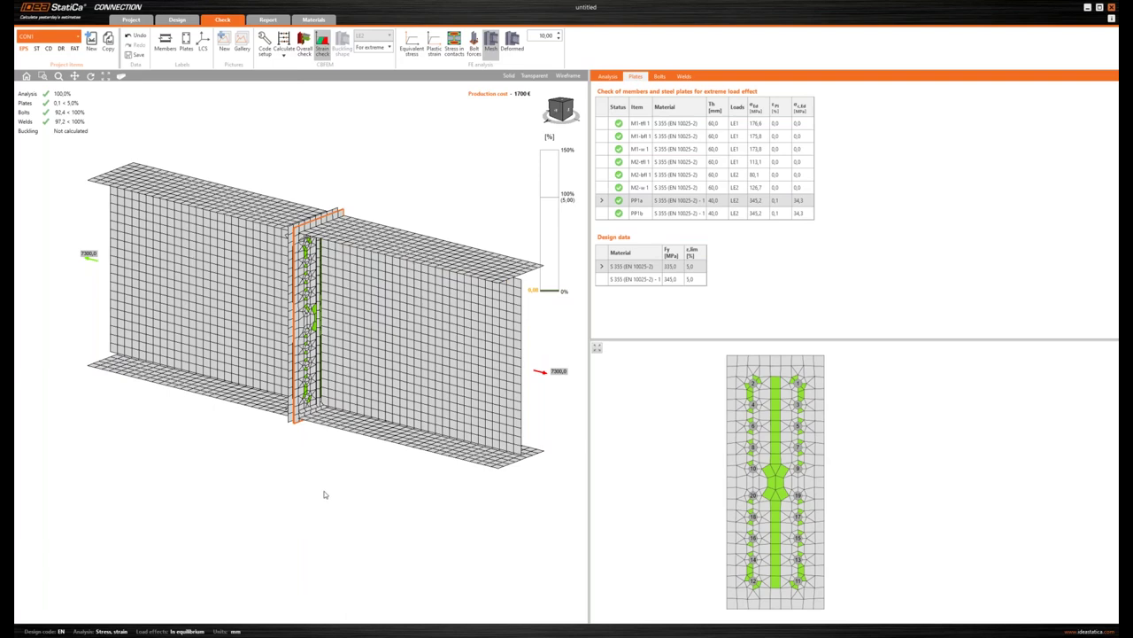
click(412, 151)
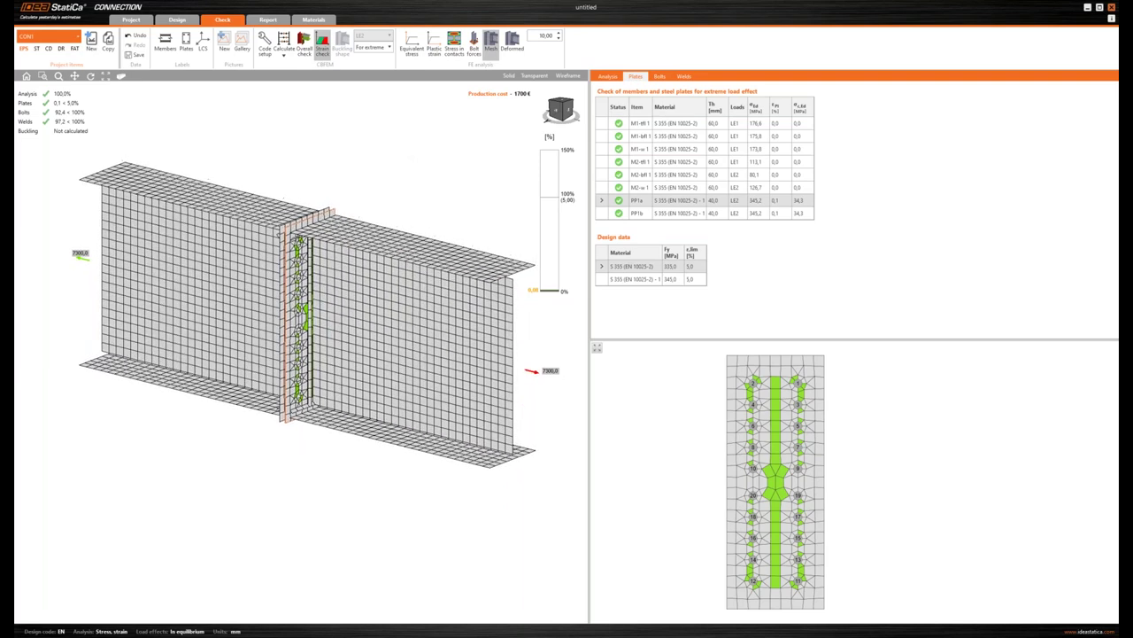
Step: Recalculate the connection with the combined stress/strain and buckling analysis
click(284, 57)
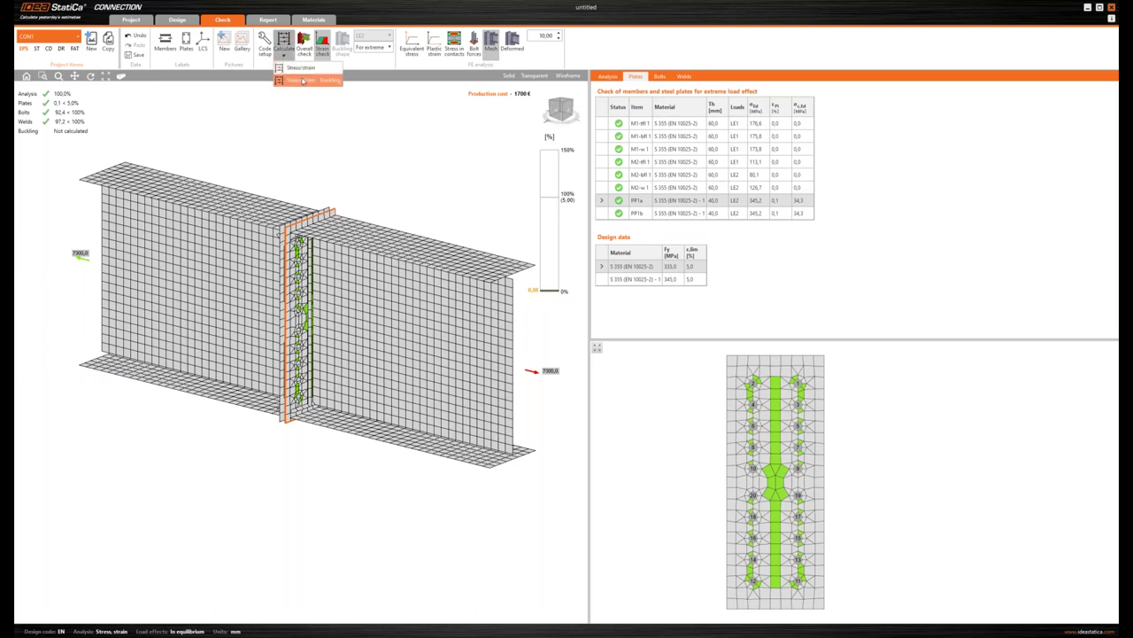
click(303, 81)
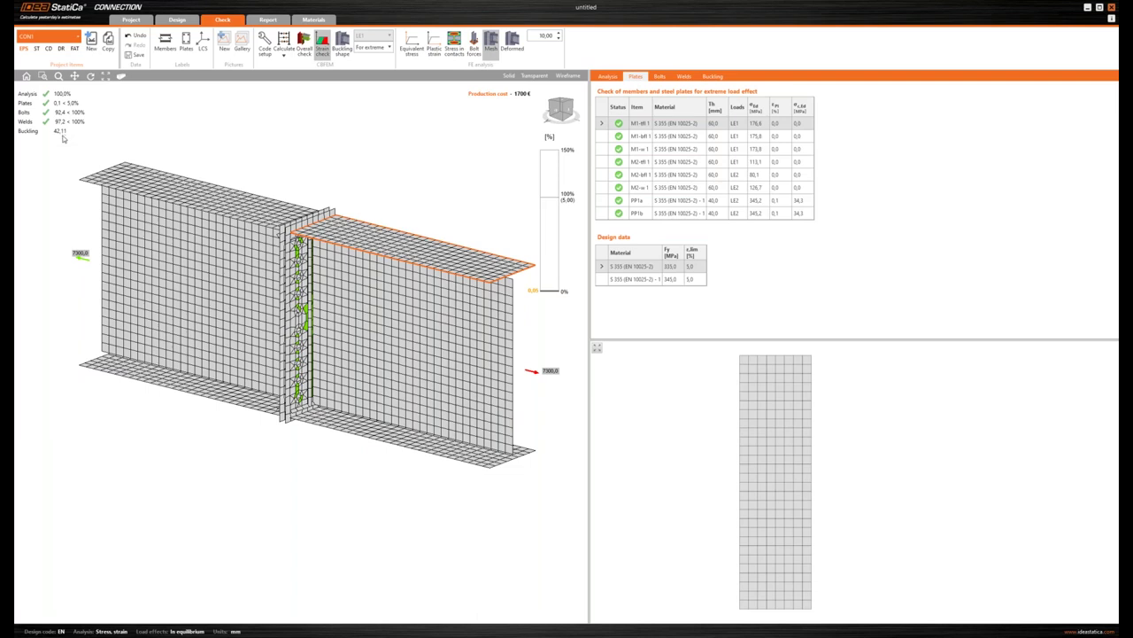
scroll(351, 187, down, 2)
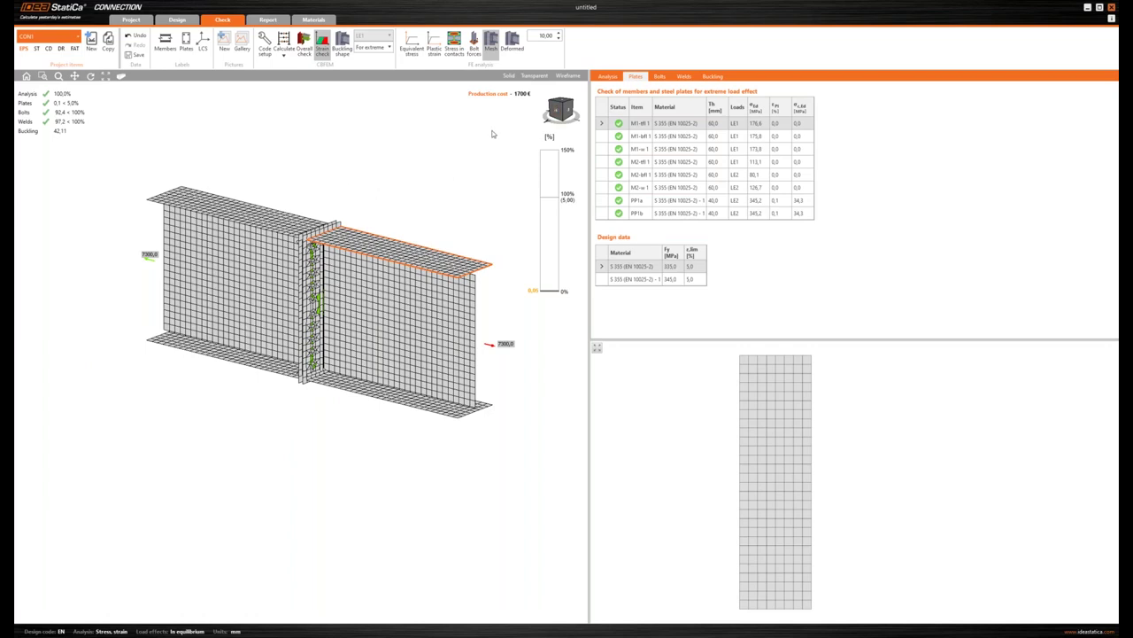
Step: Show the results for the current load effect LE1 with the bolt forces in a side view of the splice
drag(494, 133, 490, 141)
click(560, 110)
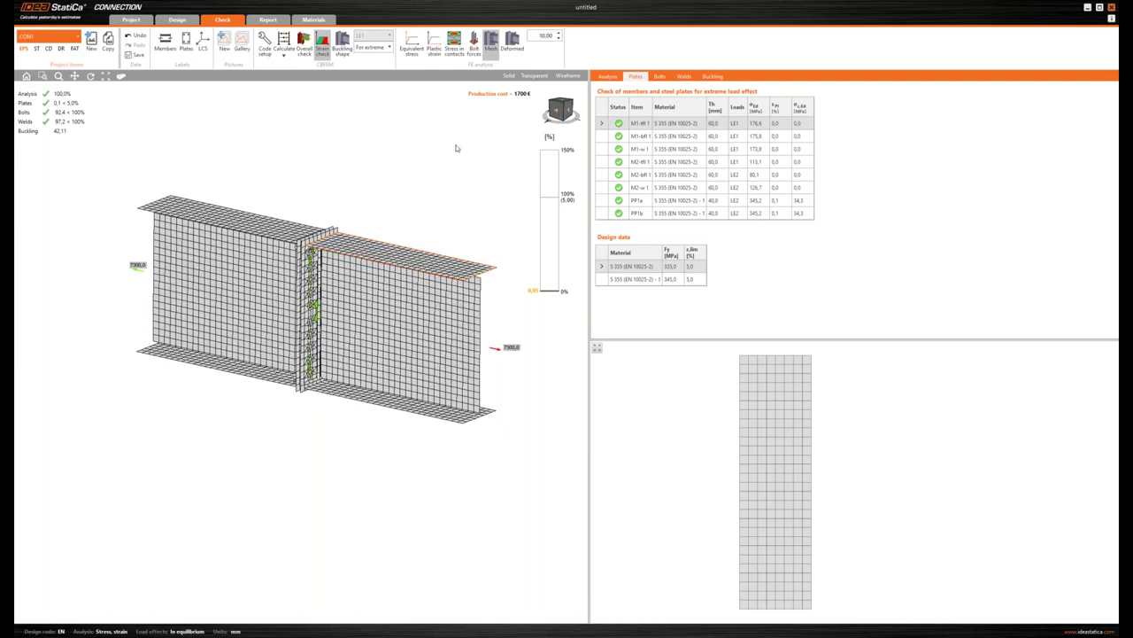
scroll(387, 188, up, 2)
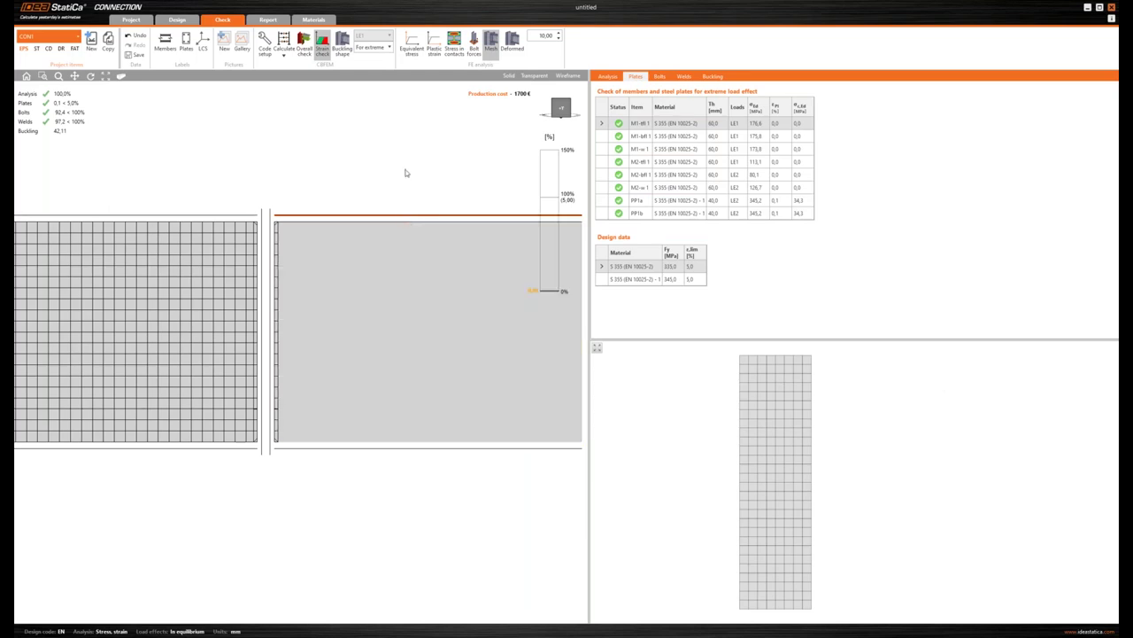
click(372, 46)
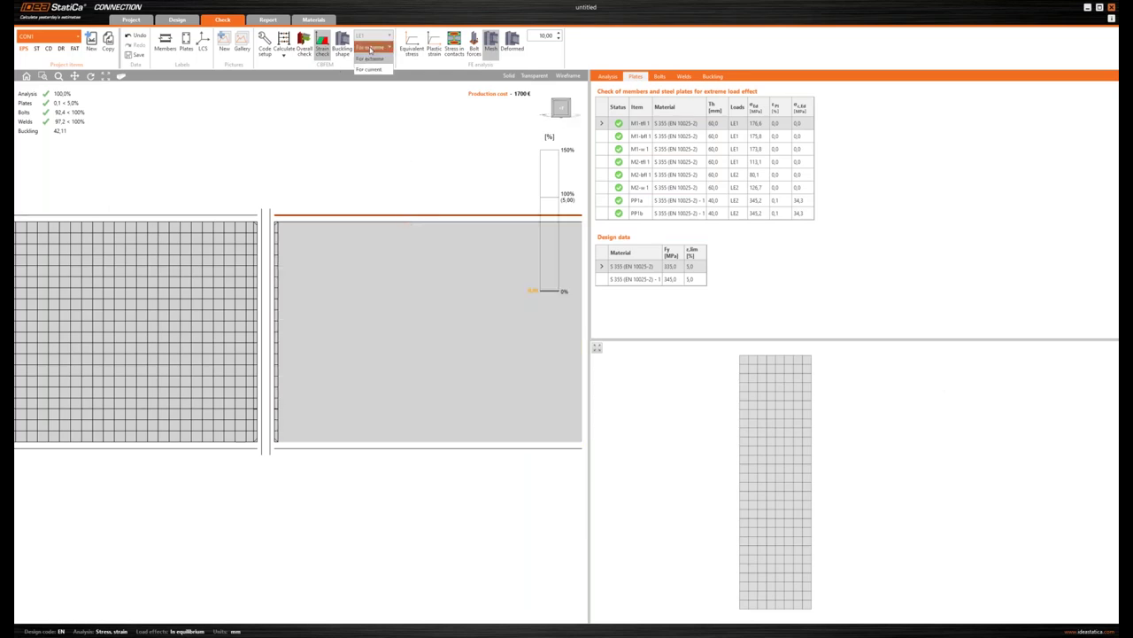
click(370, 69)
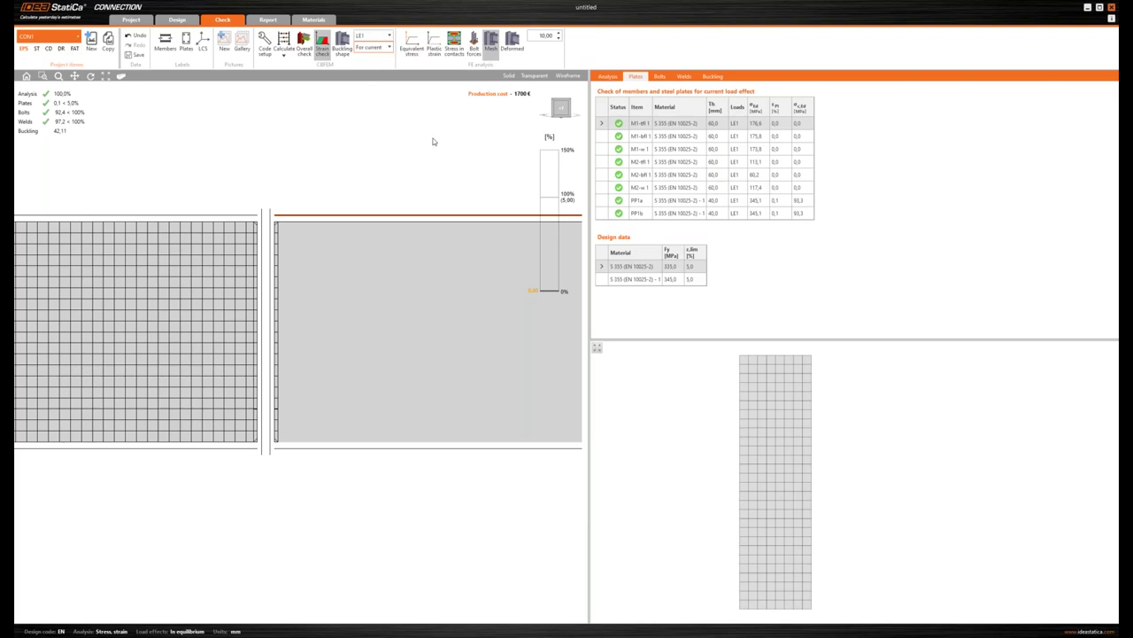
click(474, 41)
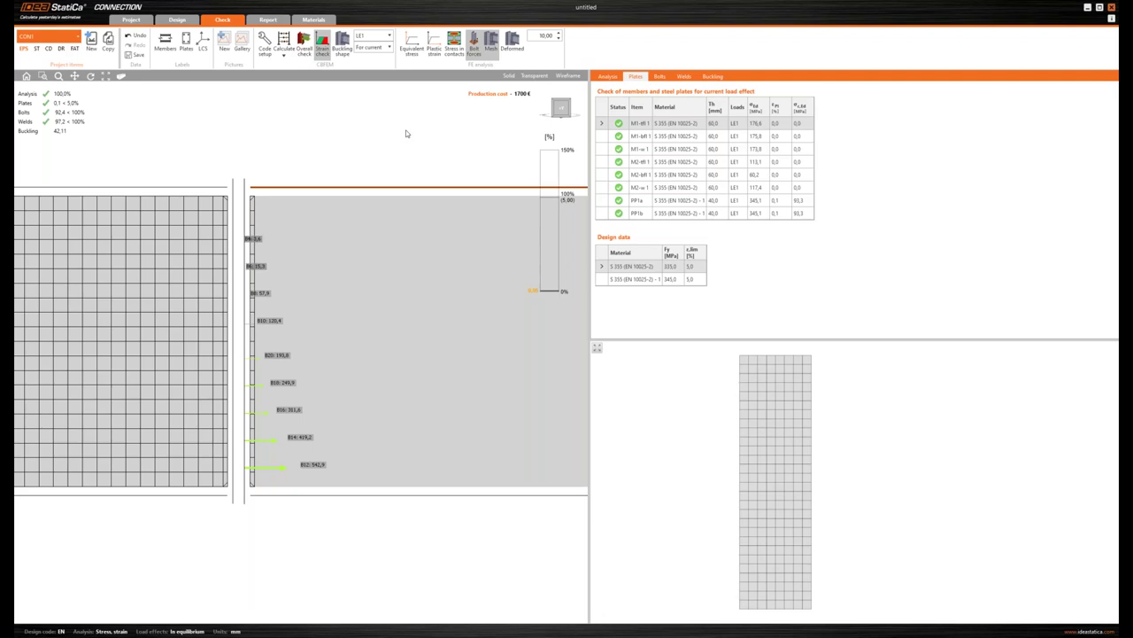
Step: Switch the displayed results to load effect LE2 and examine its bolt forces
click(372, 36)
click(373, 57)
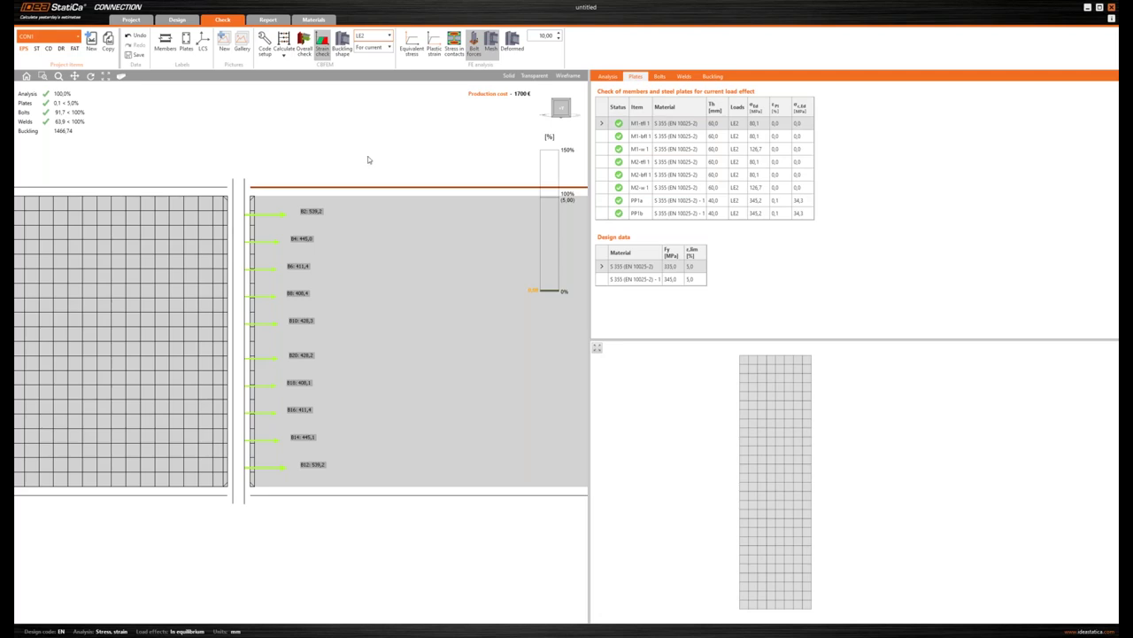
scroll(354, 191, up, 4)
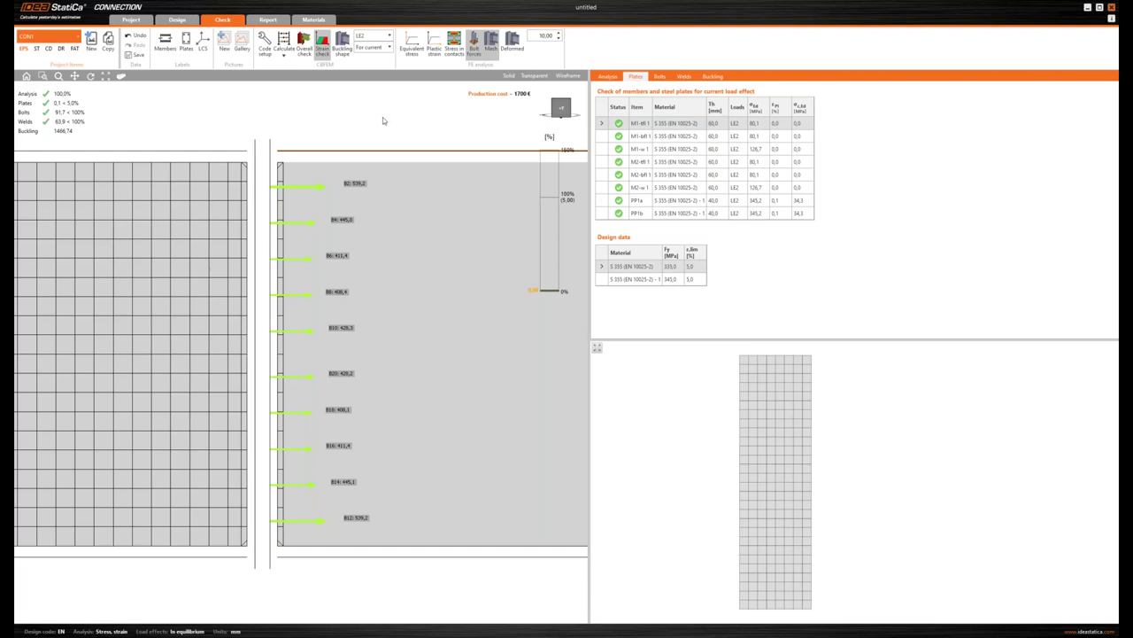
scroll(383, 117, down, 2)
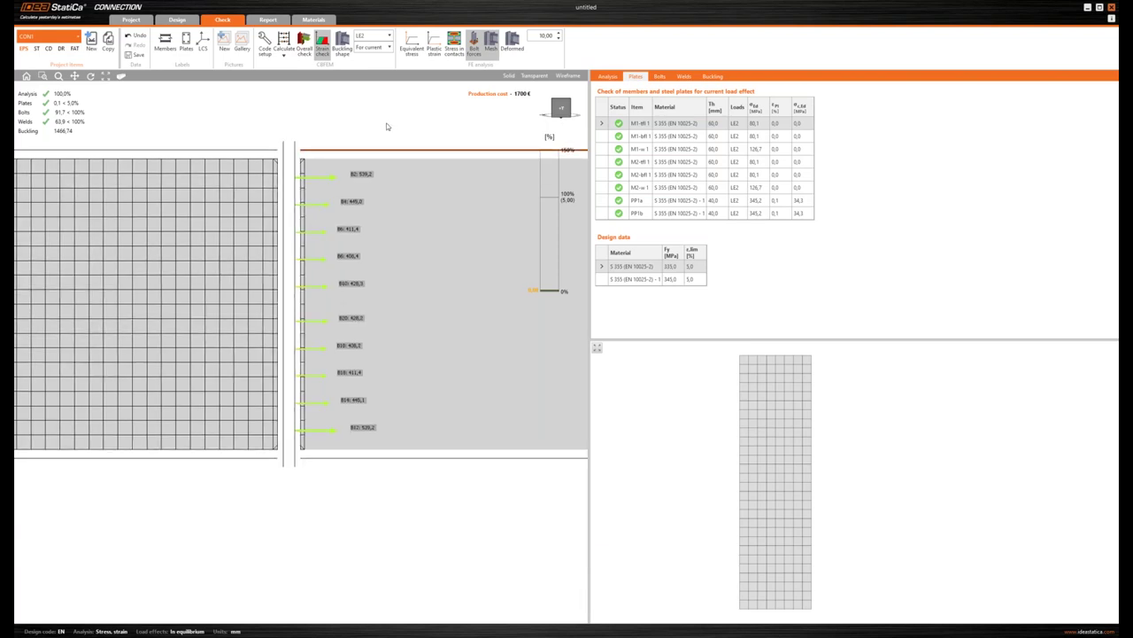
Step: Display the deformed shape of the splice with a deformation scale of 20
click(513, 47)
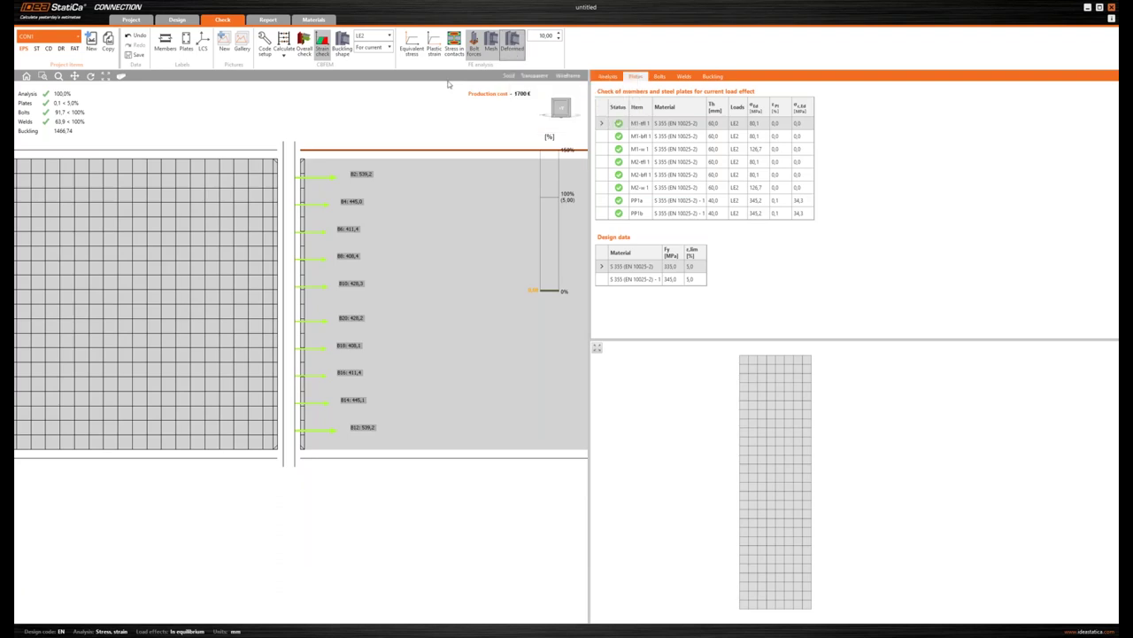
click(541, 39)
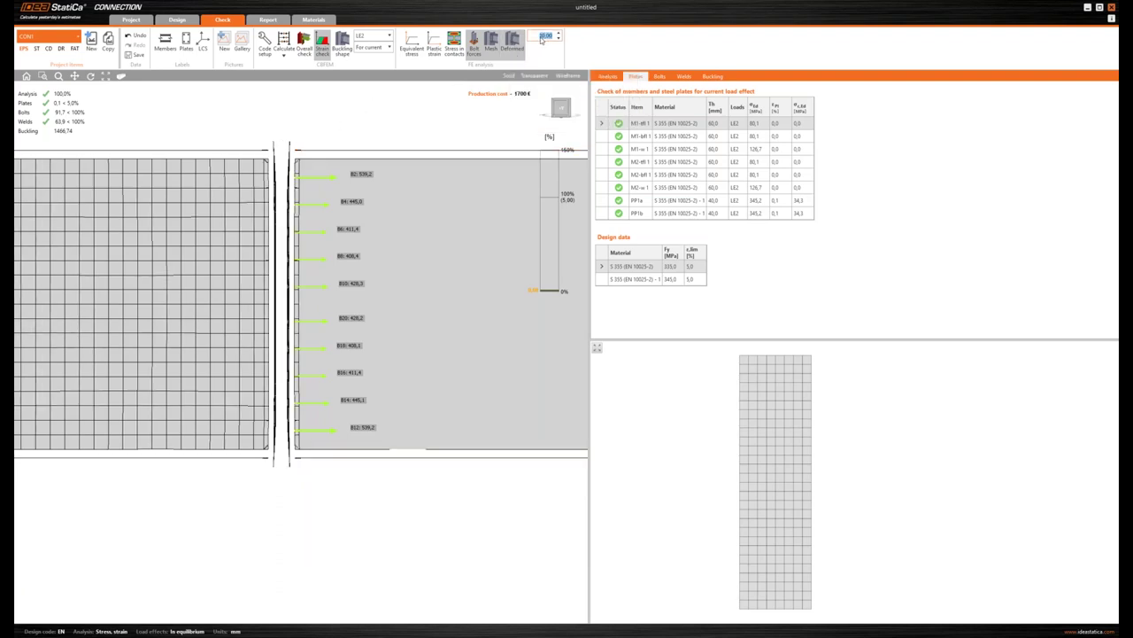
text(20)
key(Return)
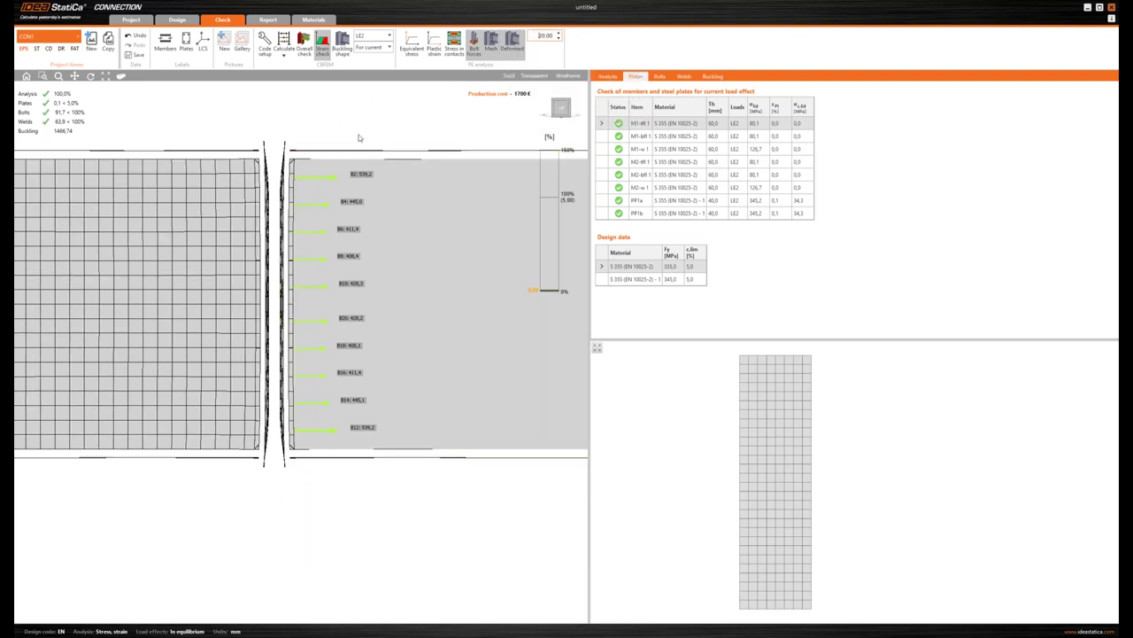
scroll(342, 139, up, 3)
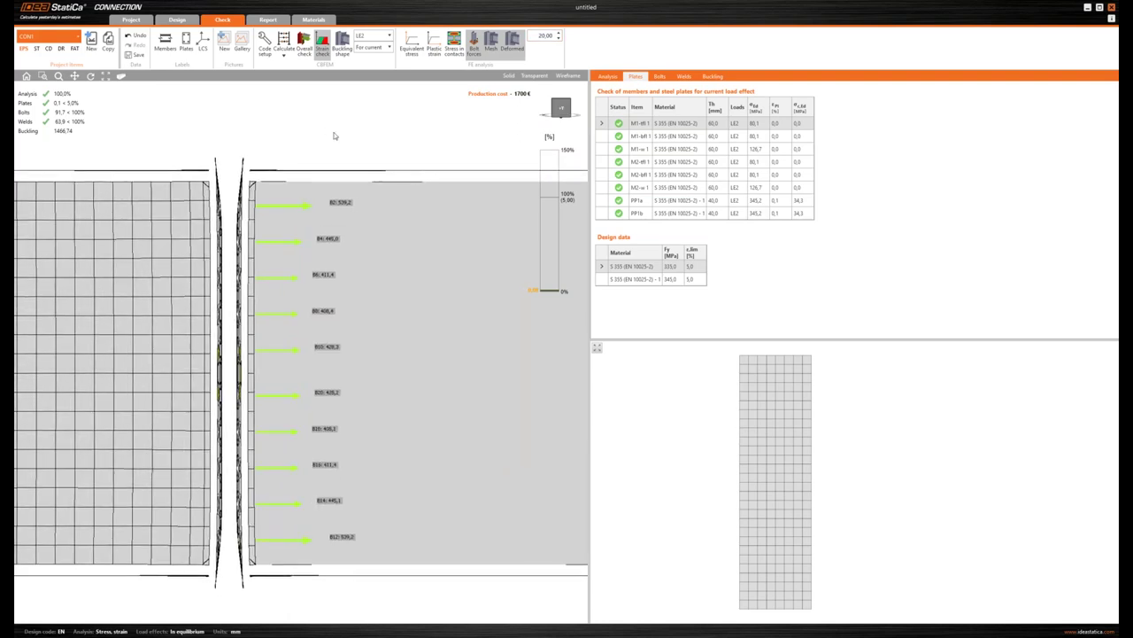
scroll(335, 135, down, 2)
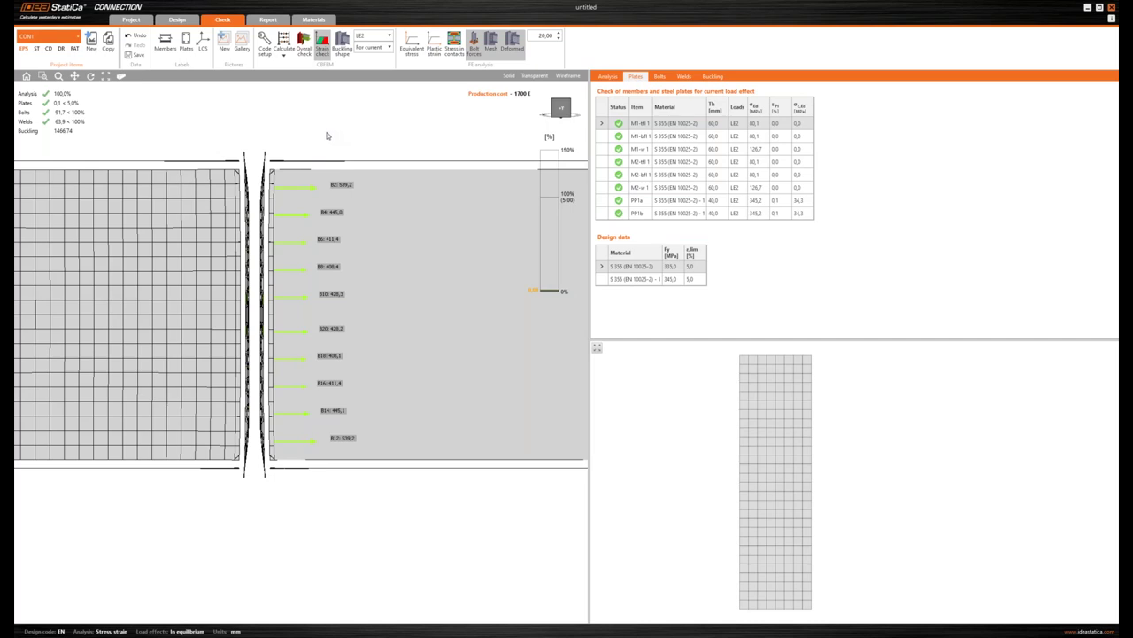
Step: Examine the LE2 weld check and equivalent stress diagram for the weld between member M1's web and end plate PP1a
drag(326, 136, 342, 139)
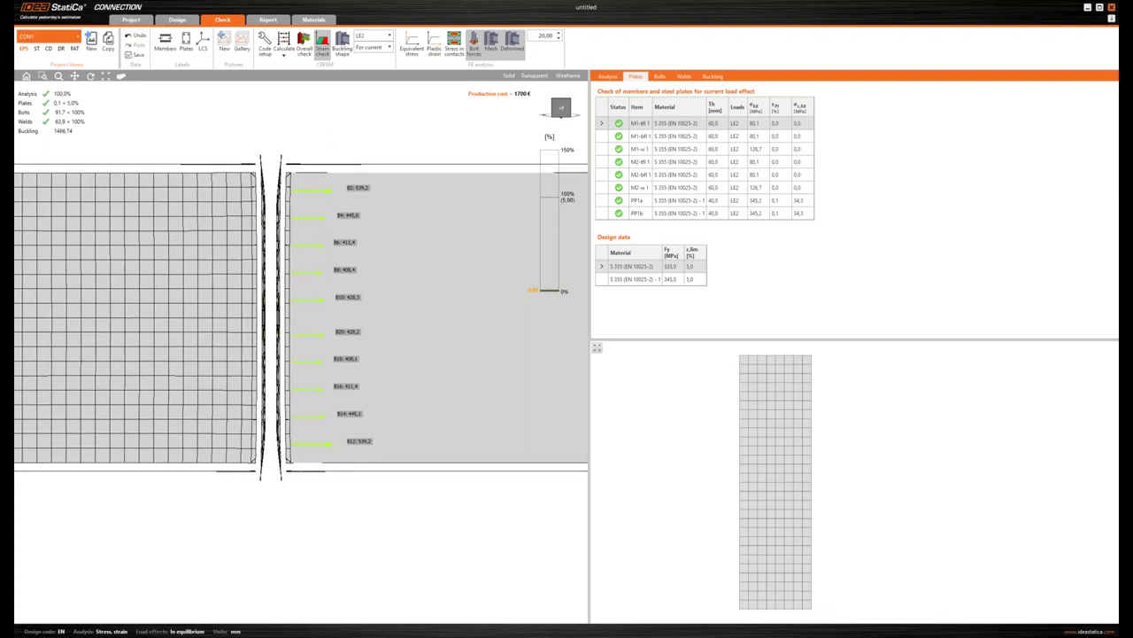
click(289, 236)
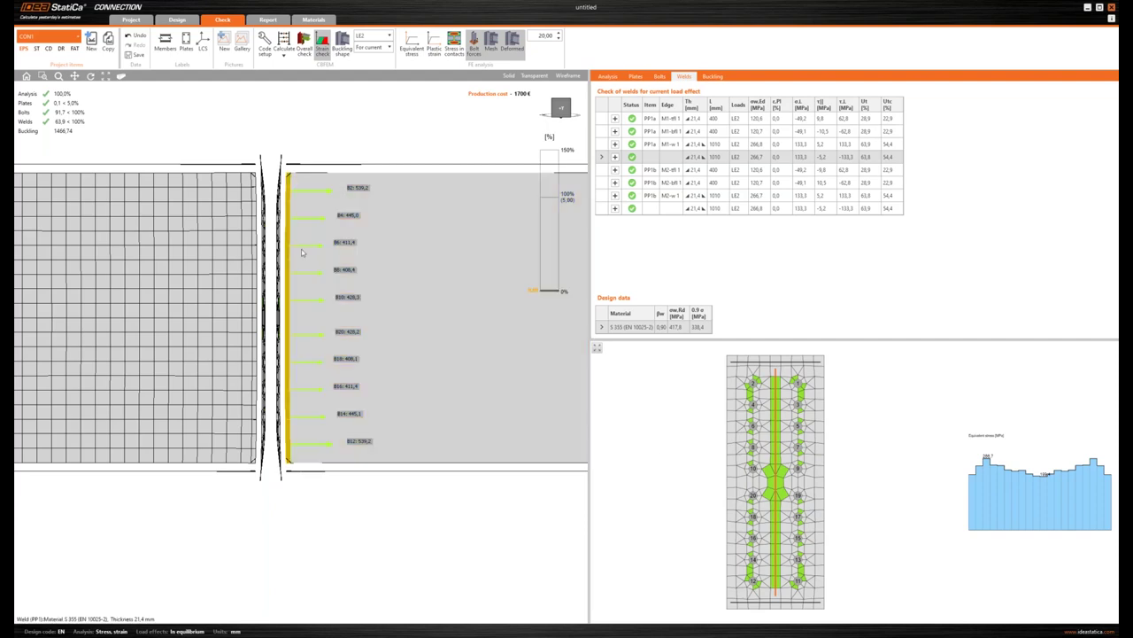
drag(455, 278, 461, 287)
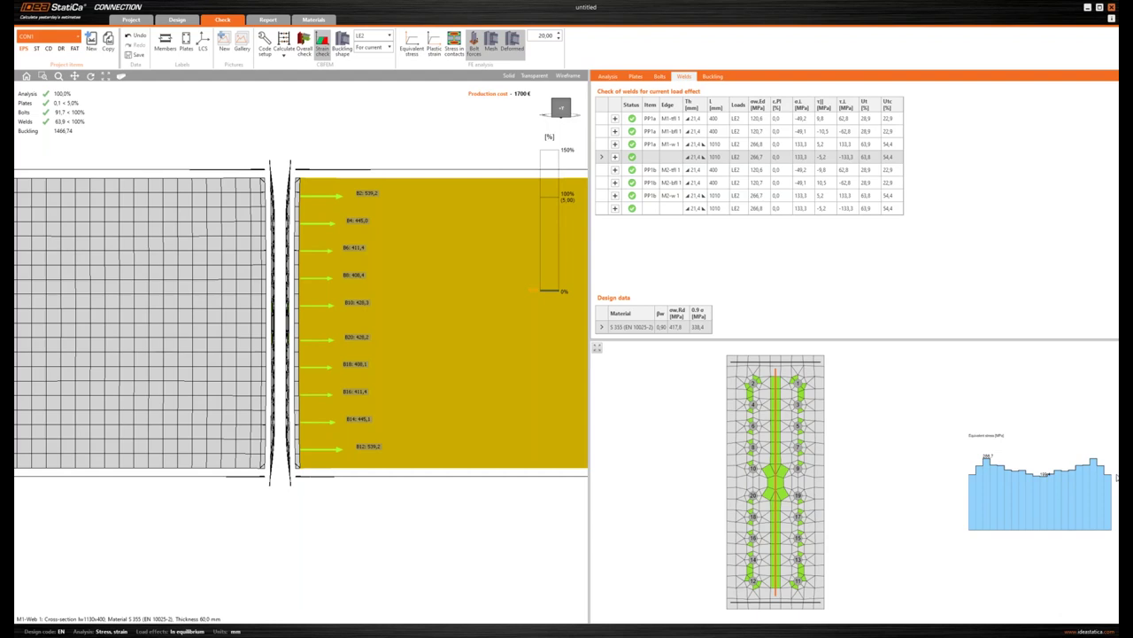
Step: Switch to the PowerPoint slide show and advance to the D-regions slide on overcoming limitation in connections
key(alt+Tab)
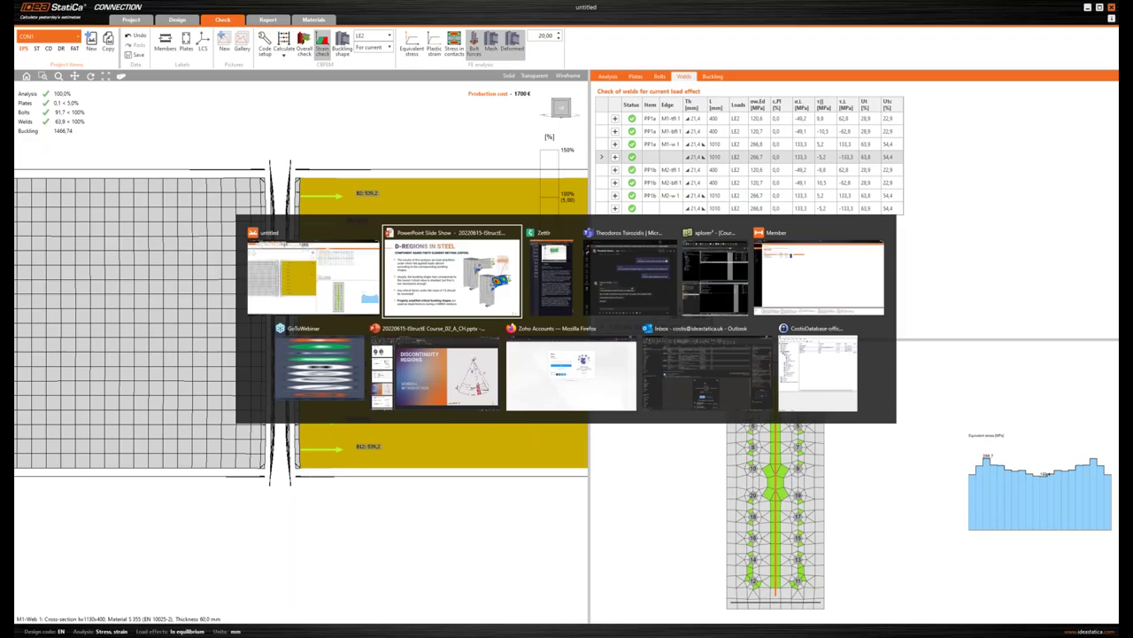
key(alt)
key(Right)
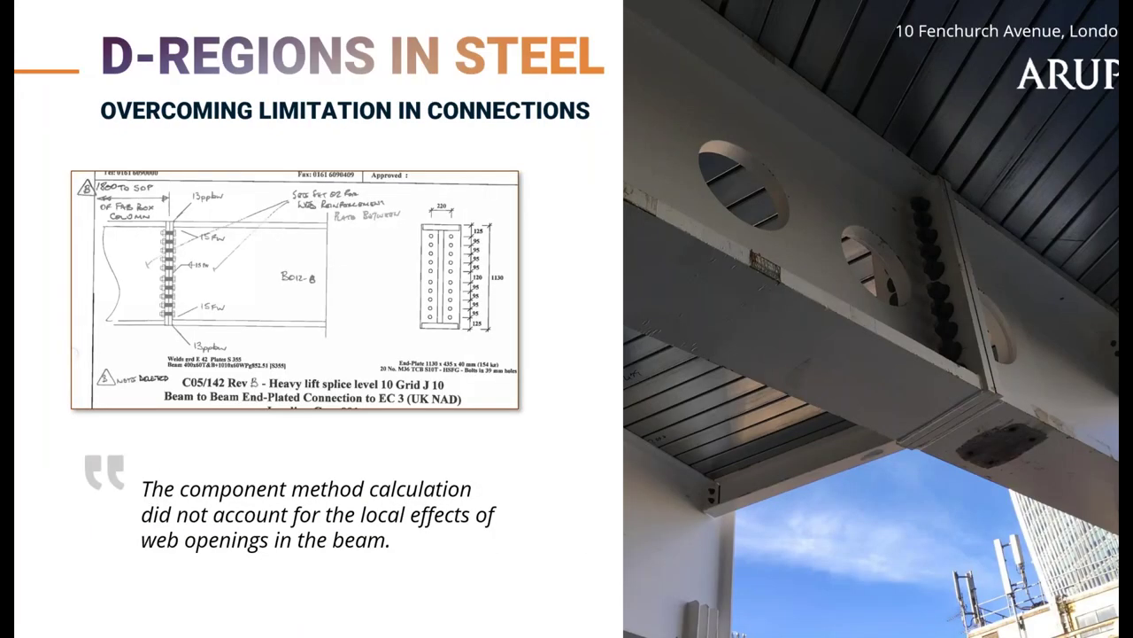
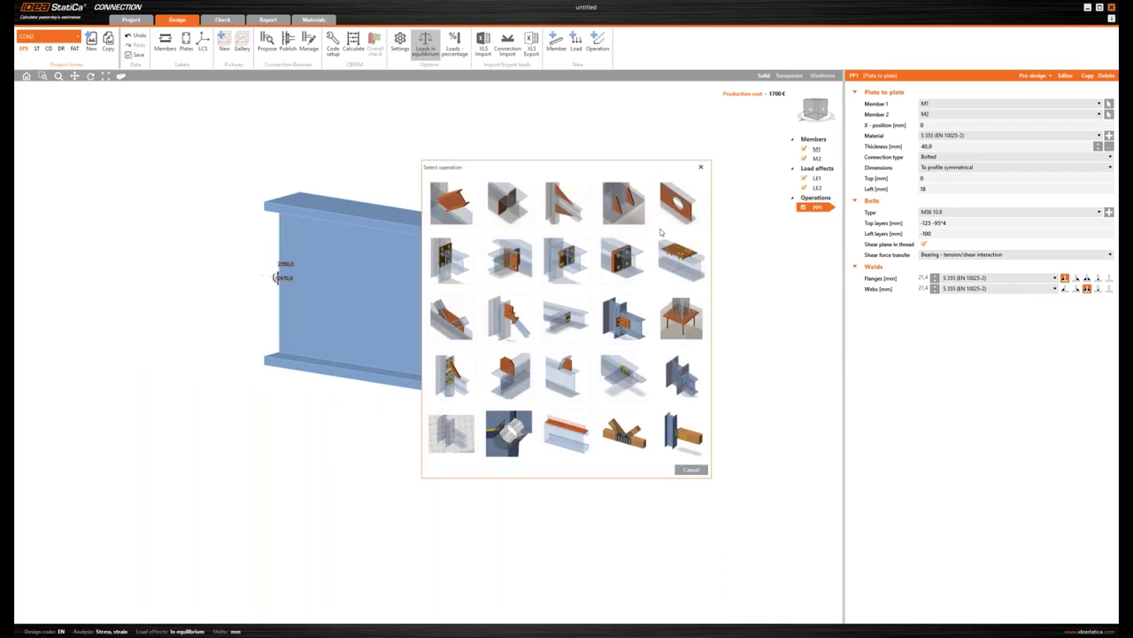
Step: Add a circular opening to member M1's web with a diameter of 350 mm and an X-position of 250 mm
click(678, 195)
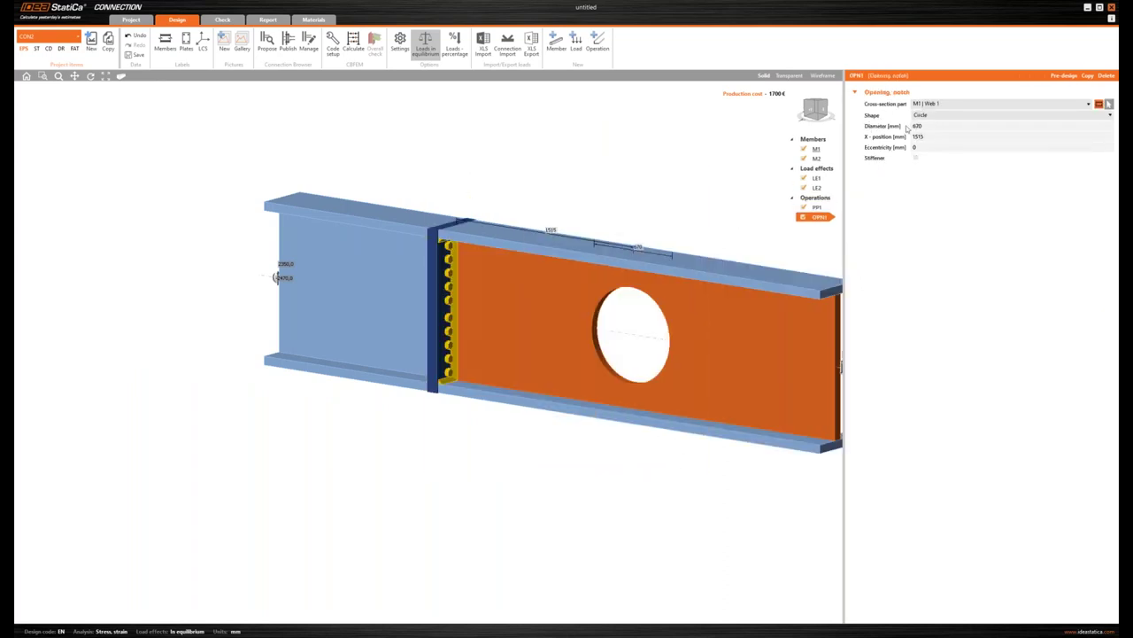
click(880, 128)
text(350)
key(Tab)
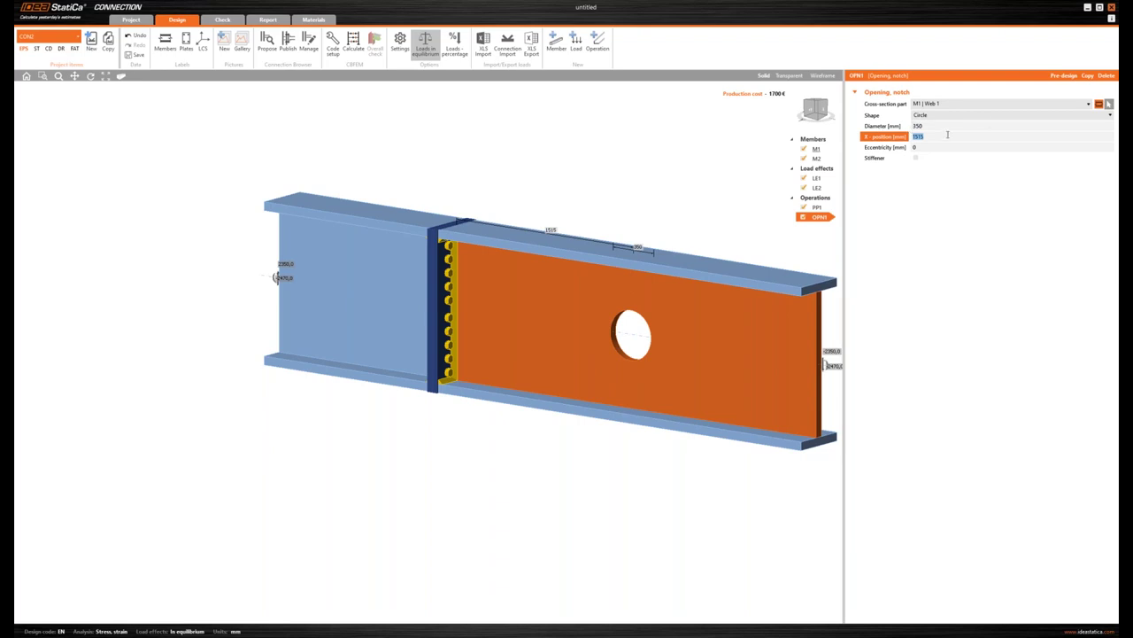
text(250)
key(Tab)
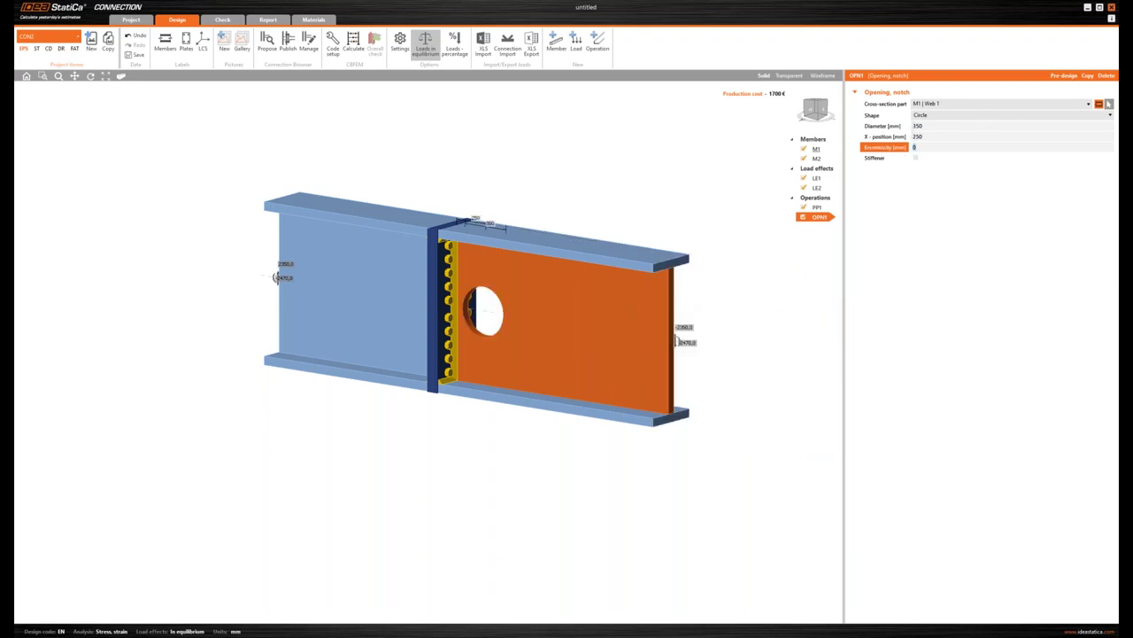
click(813, 111)
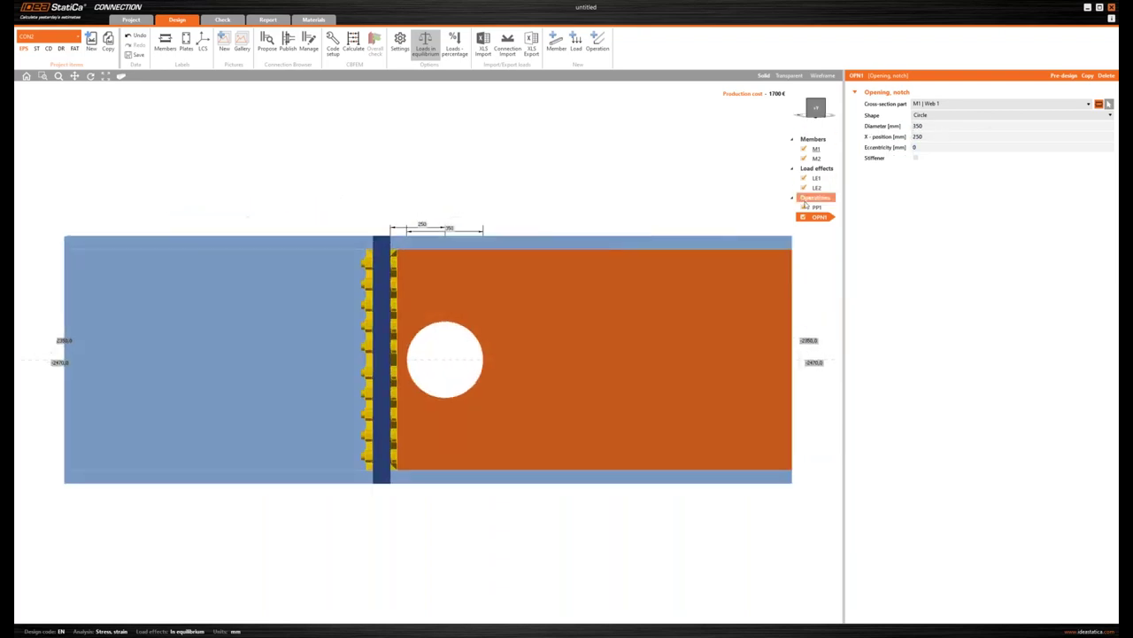
Step: Copy the M1 web opening and assign the copy to member M2's web
right_click(823, 218)
click(836, 221)
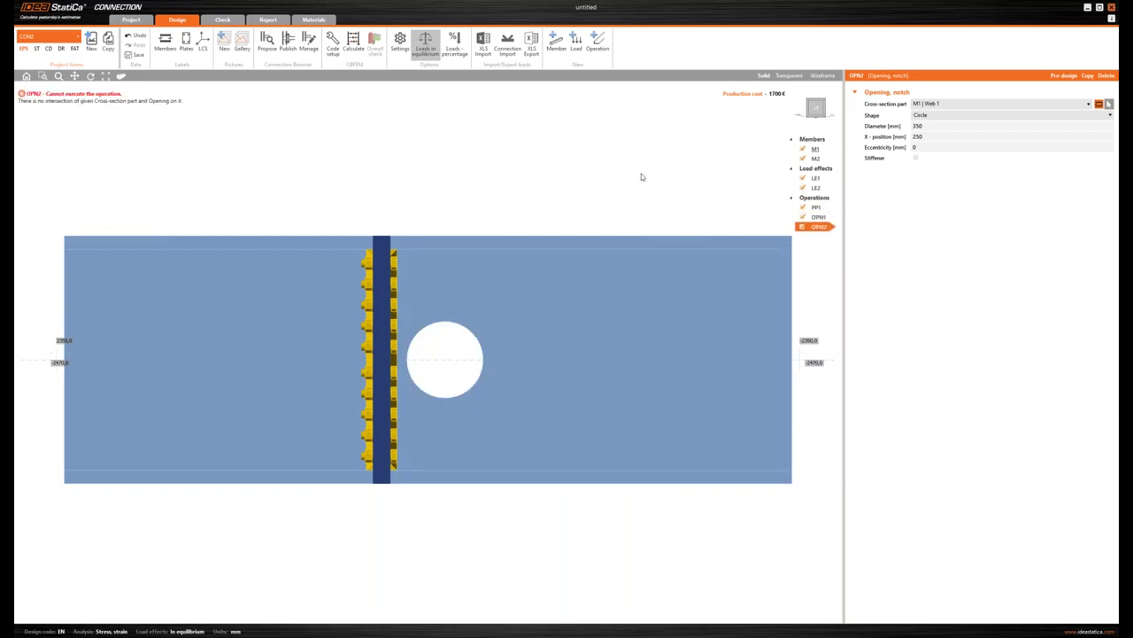
click(925, 105)
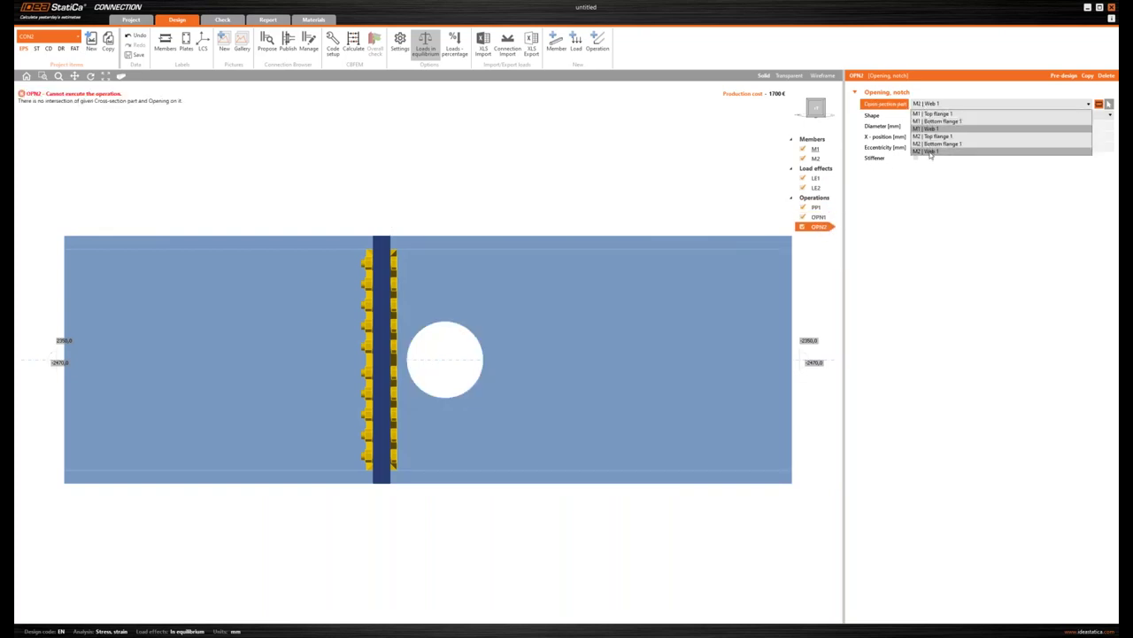
click(930, 153)
click(813, 111)
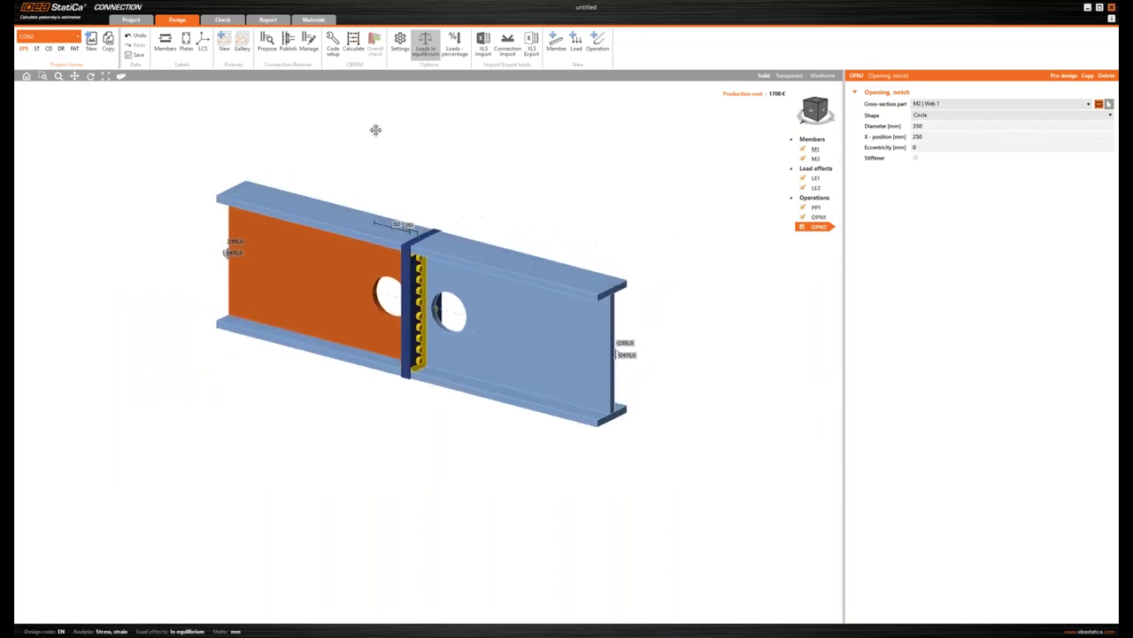
Step: Calculate the splice with both web openings and display its strain check around the openings
click(354, 40)
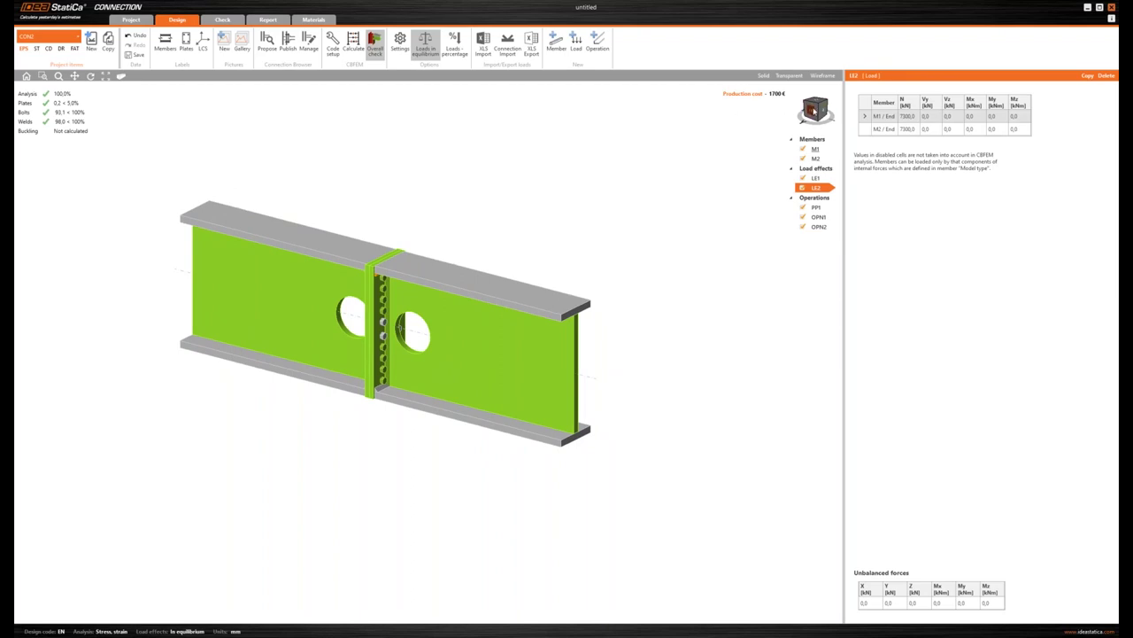
click(814, 110)
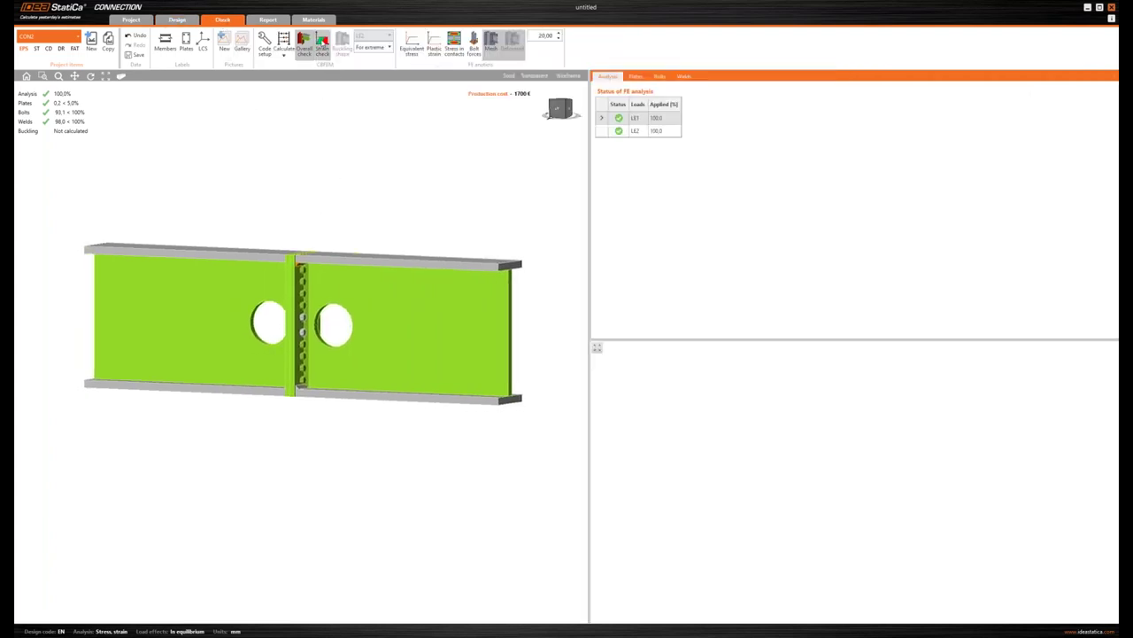
click(322, 44)
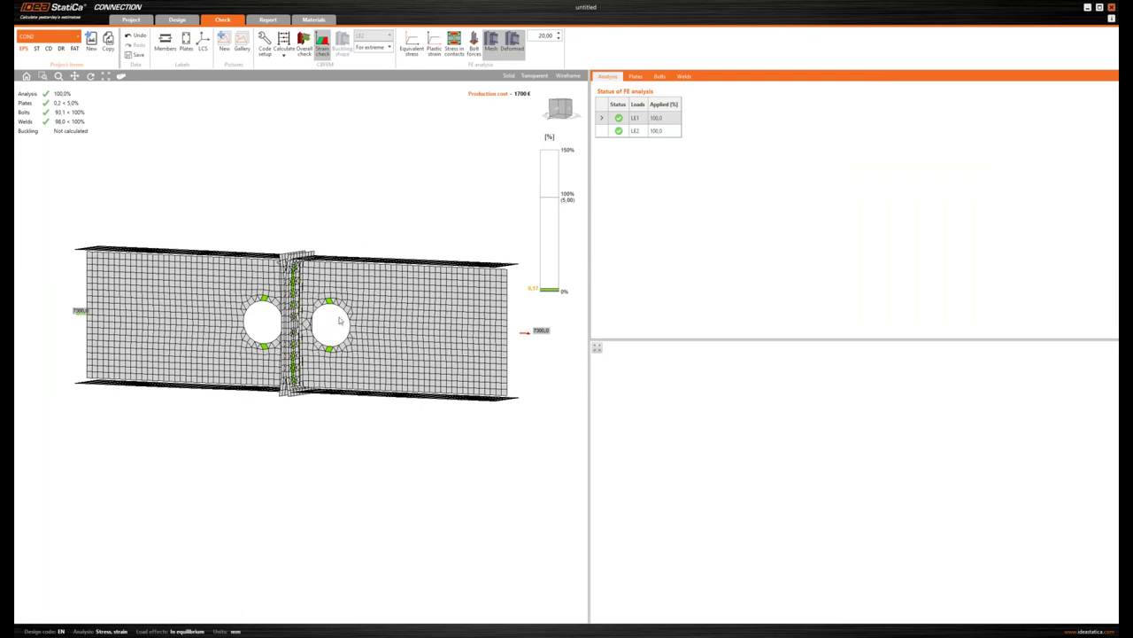
scroll(372, 210, up, 1)
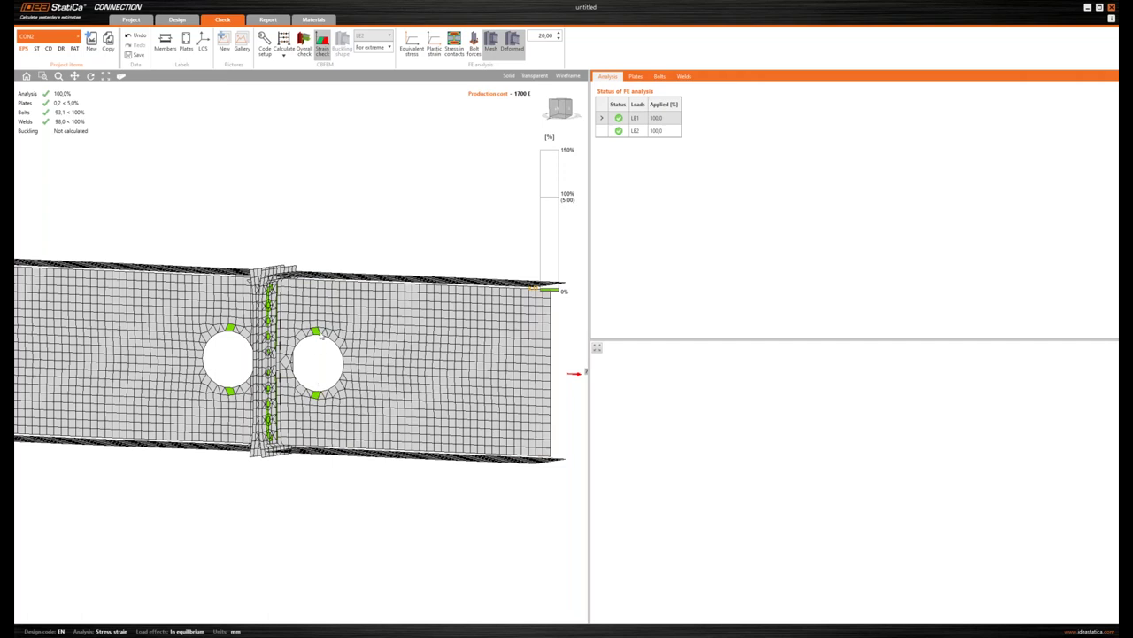
Step: Turn off the deformed shape and examine the equivalent stress around both web openings in a side view
click(540, 115)
click(514, 46)
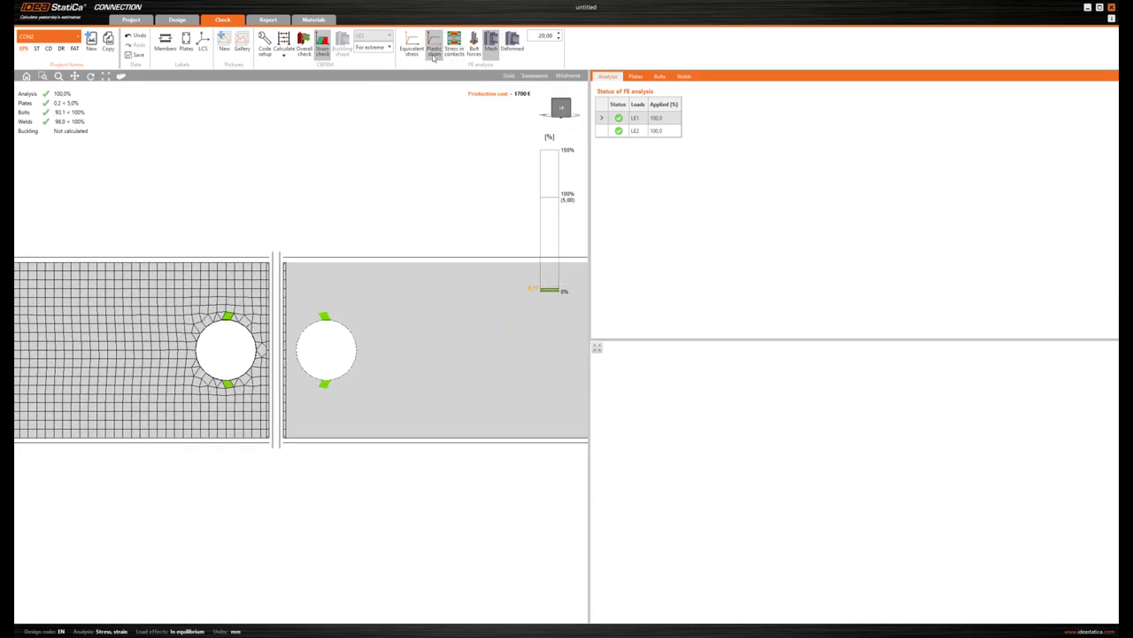
click(407, 51)
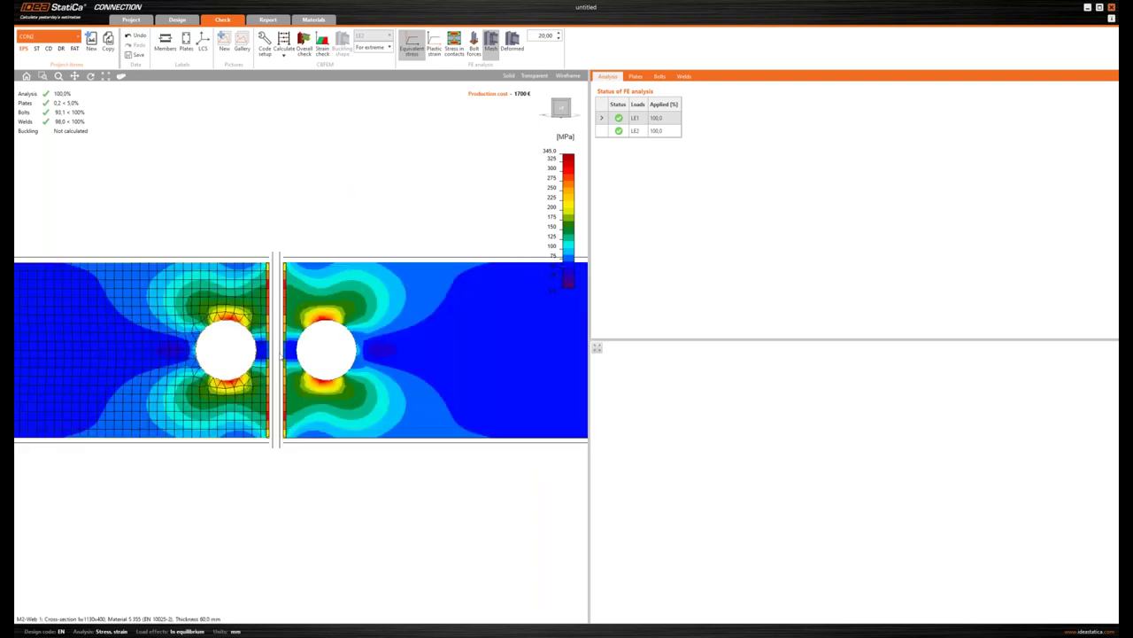
scroll(295, 352, up, 3)
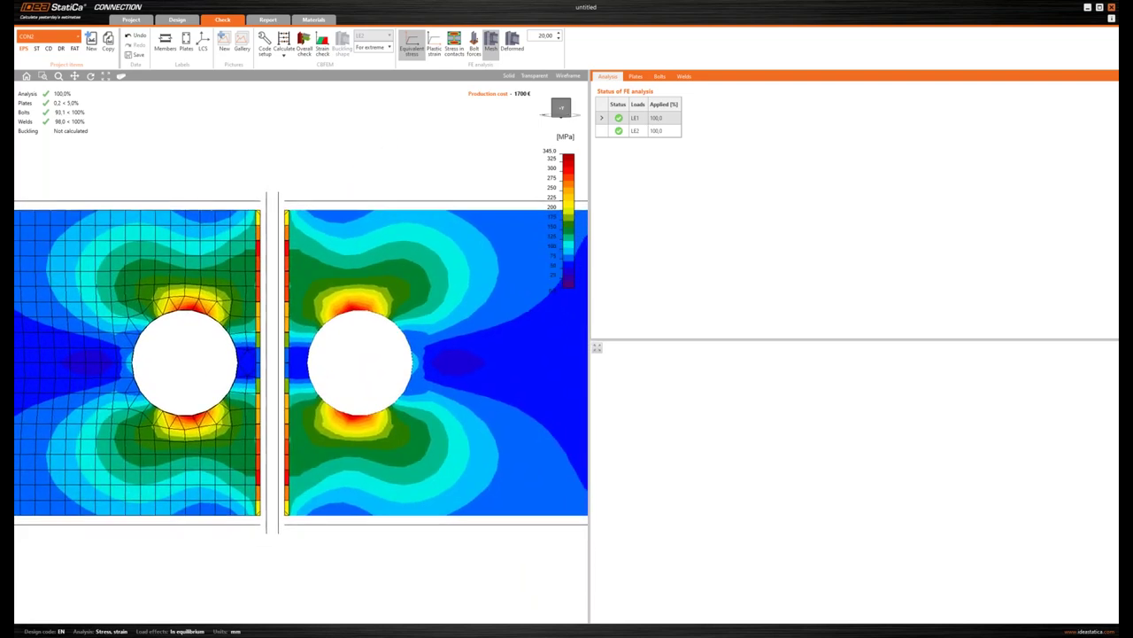
drag(360, 171, 348, 194)
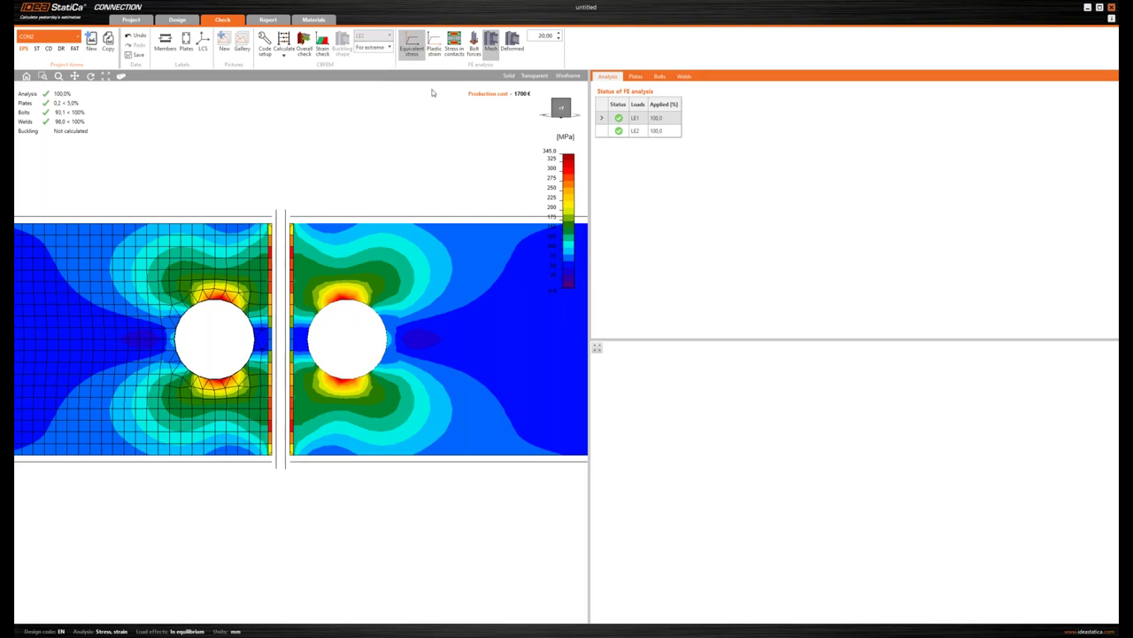
Step: Show the bolt forces over the stress plot and limit the results to the current load effect LE2
click(474, 44)
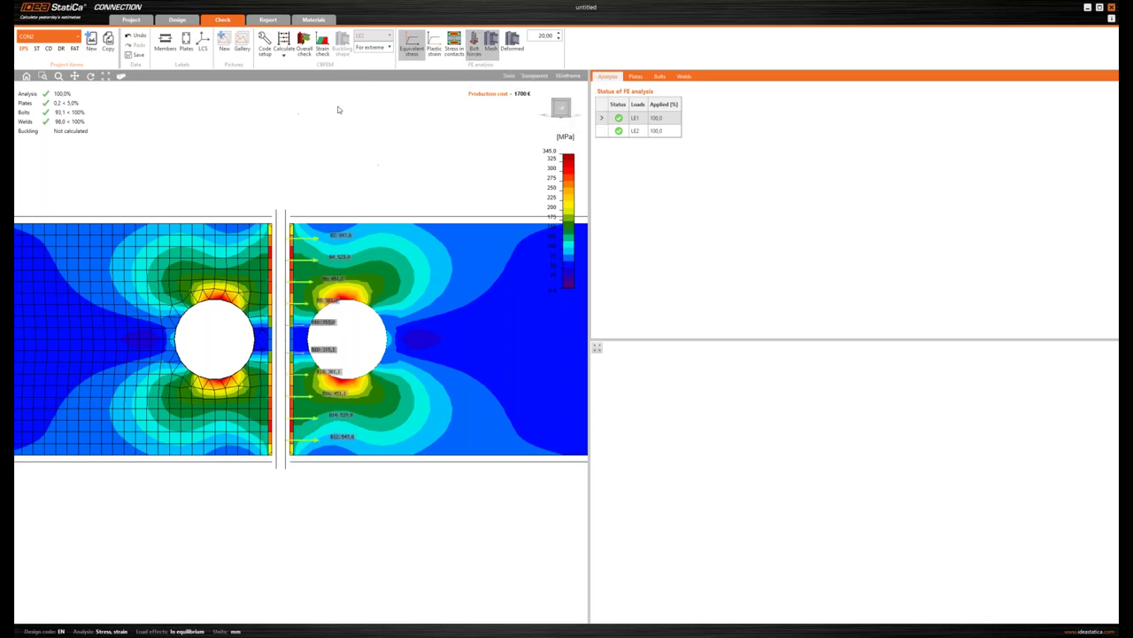
click(373, 46)
click(369, 69)
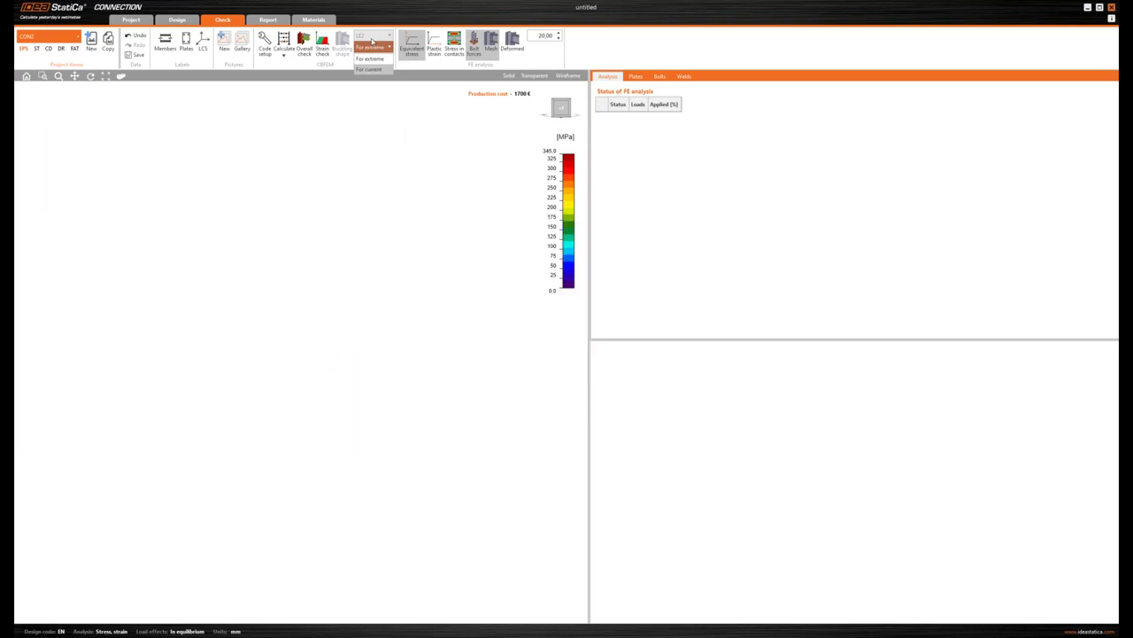
click(375, 42)
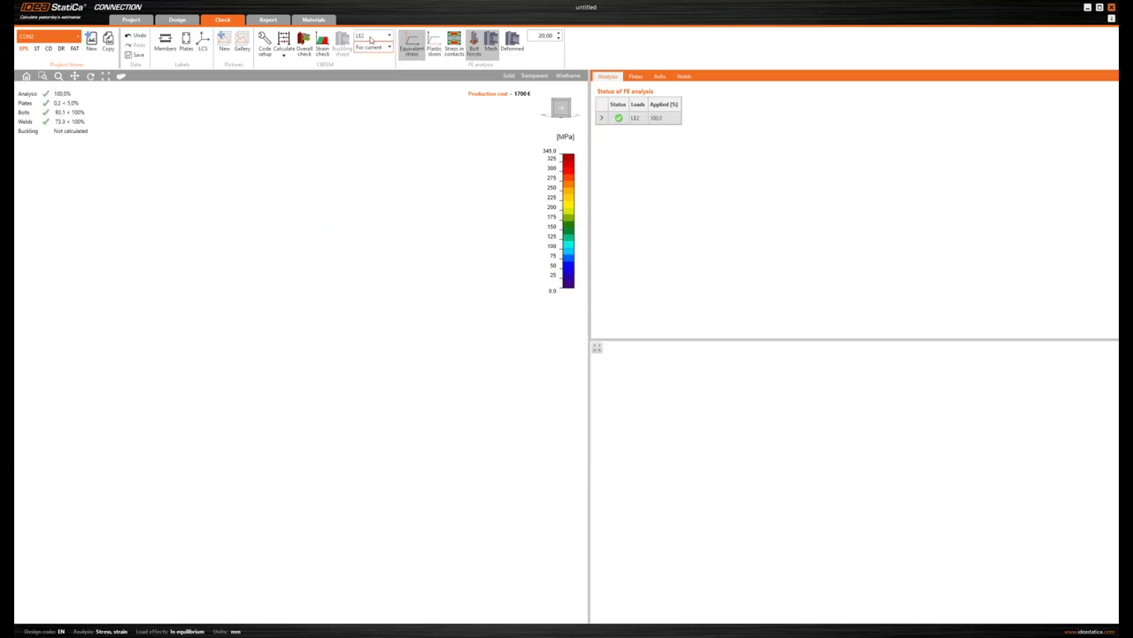
Step: Switch the results to load effect LE1 and examine its strain check and bolt forces beside the opening
click(372, 39)
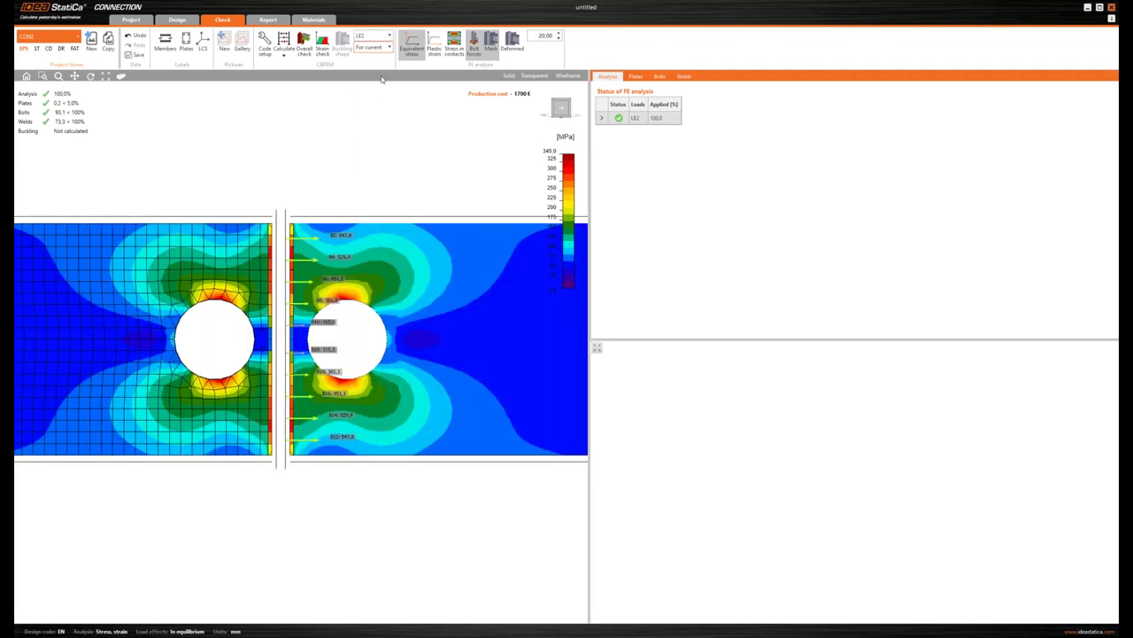
click(372, 39)
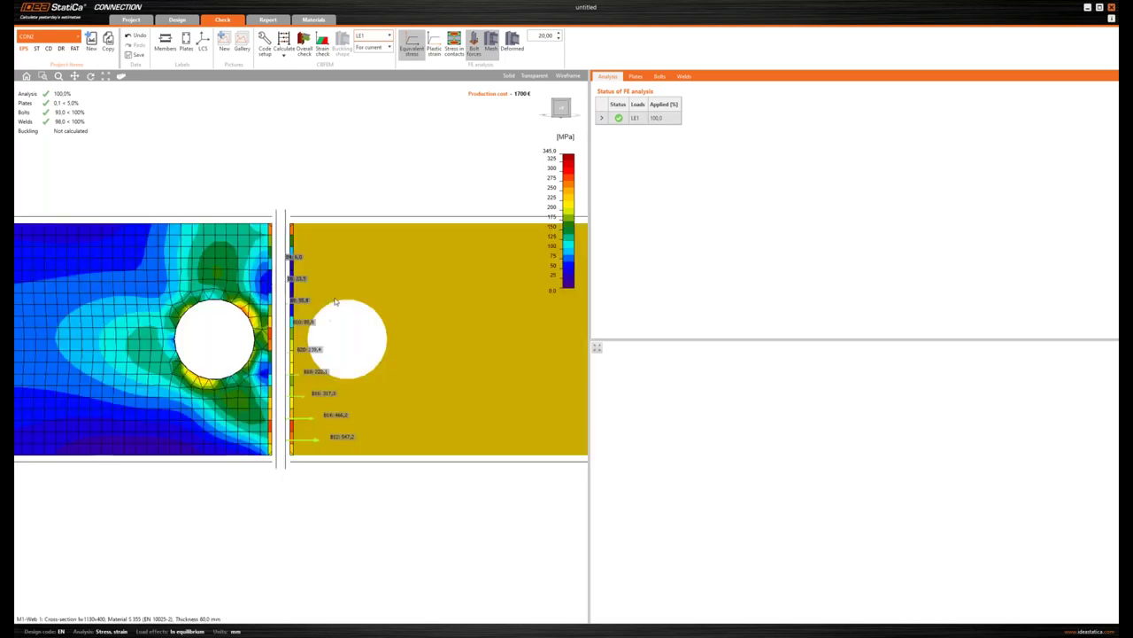
click(322, 42)
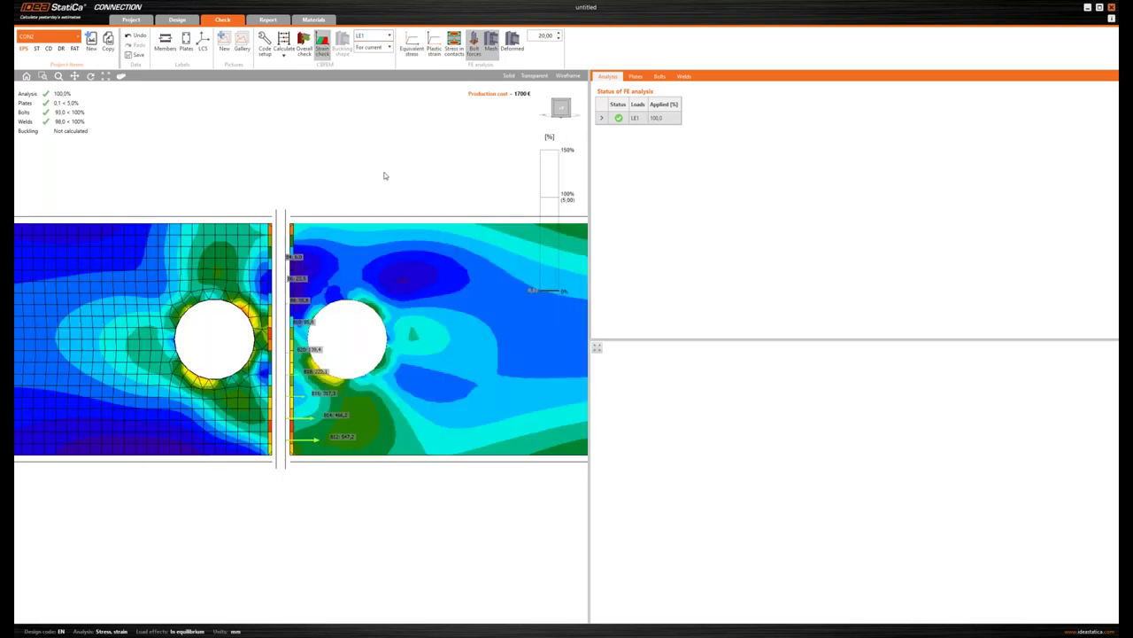
scroll(351, 339, up, 5)
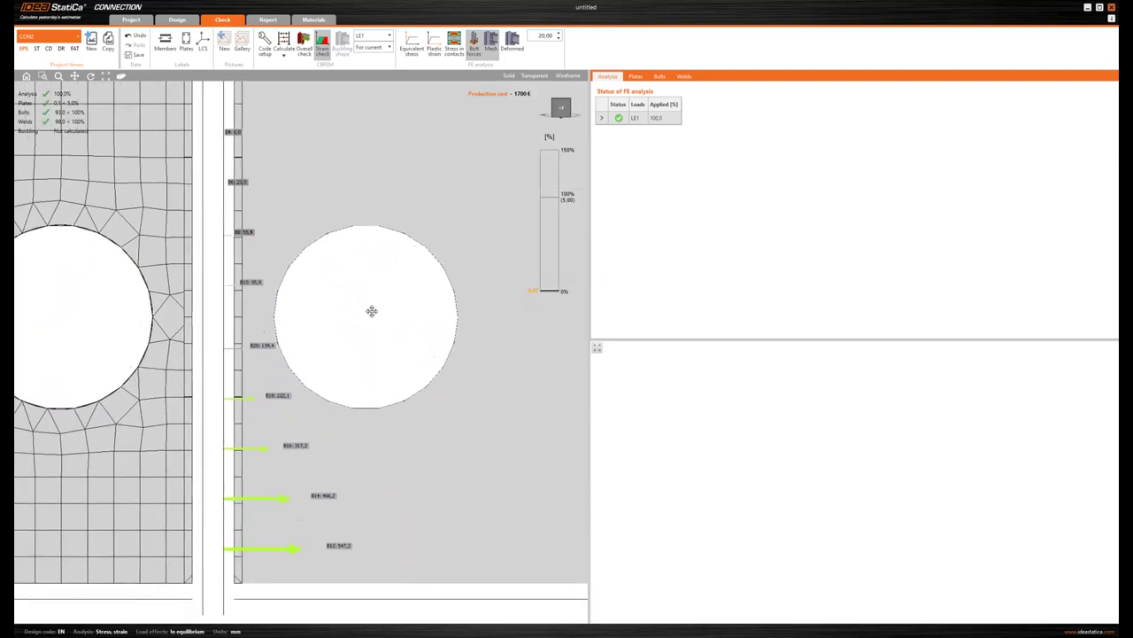
scroll(372, 312, down, 3)
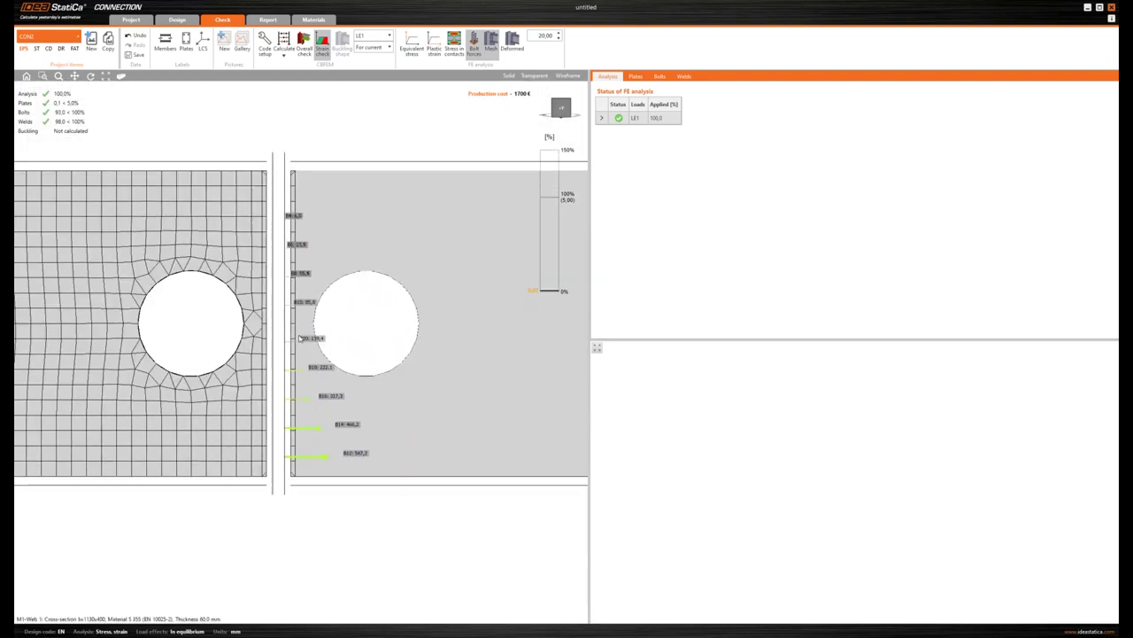
scroll(299, 338, up, 2)
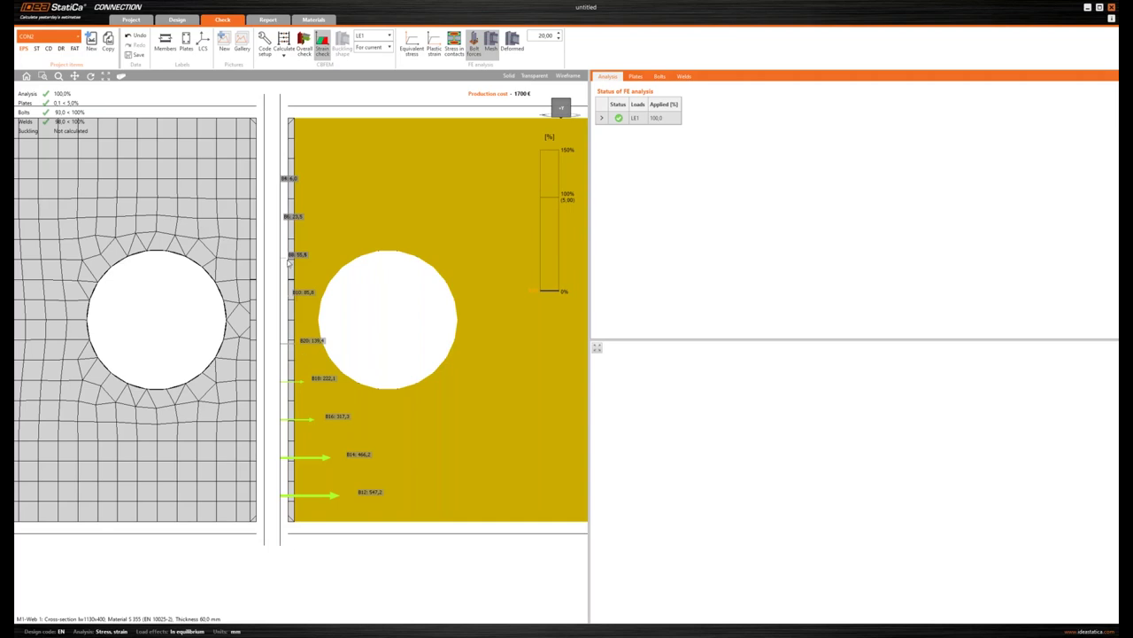
Step: Switch the results to load effect LE2 and examine the stress diagram of the weld between M1's web and its end plate
click(376, 35)
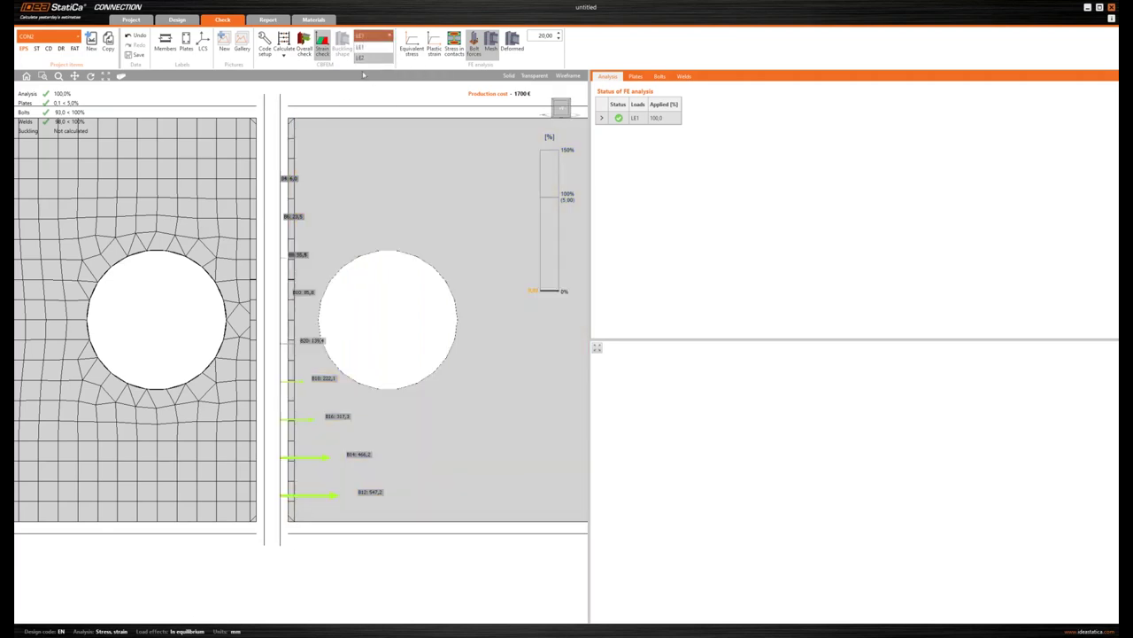
click(363, 59)
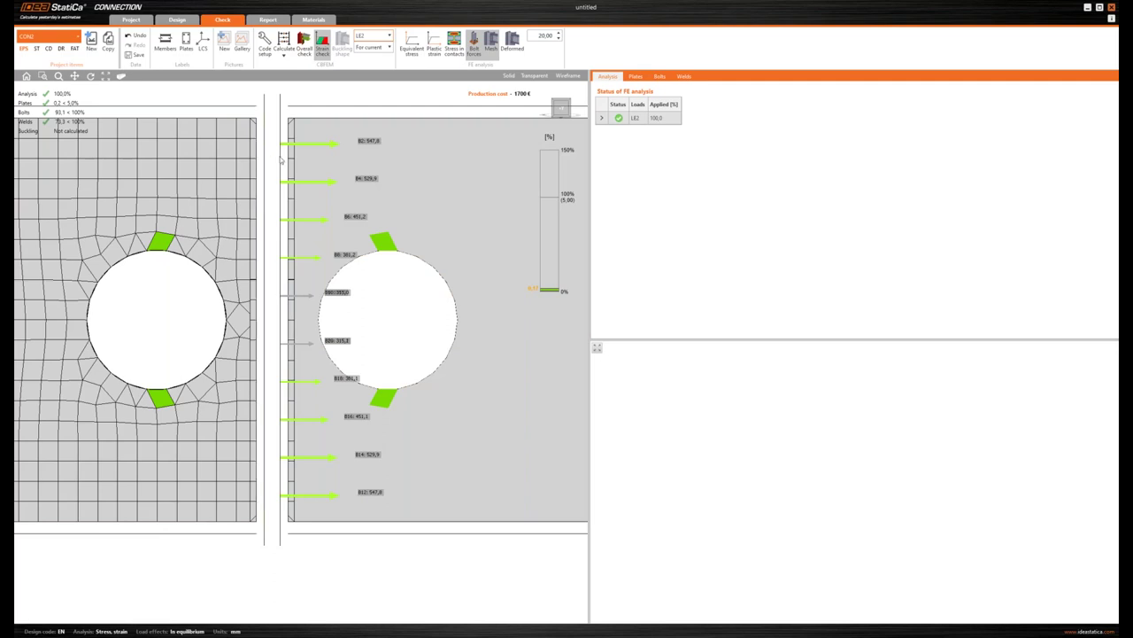
click(292, 207)
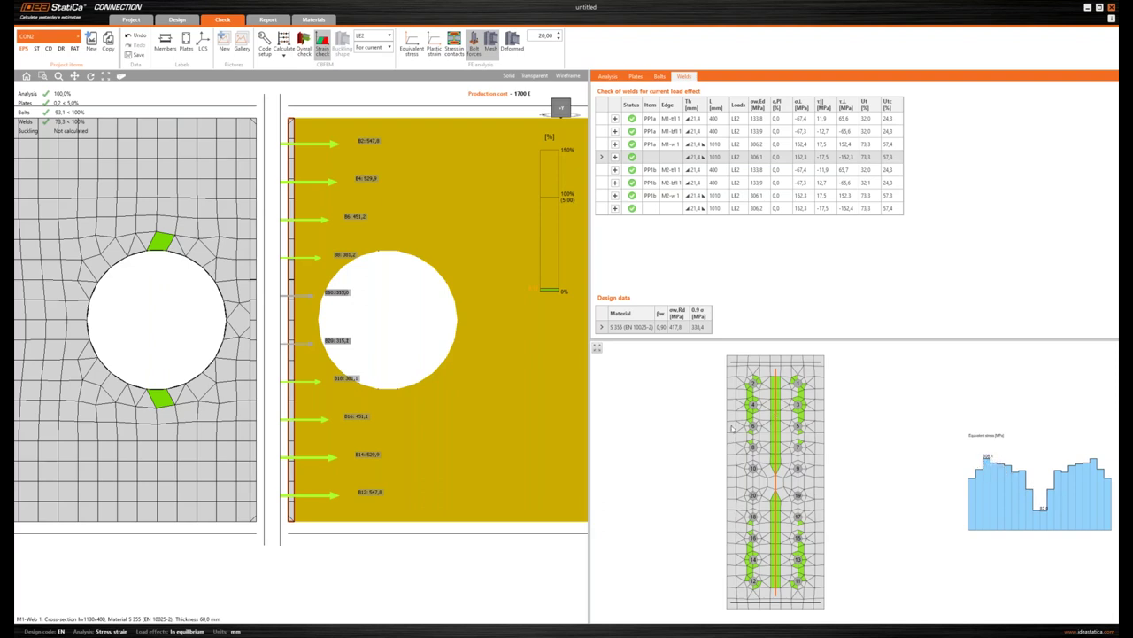
Step: Run the combined stress/strain and buckling calculation and open the local buckling factors for LE2
scroll(449, 399, down, 5)
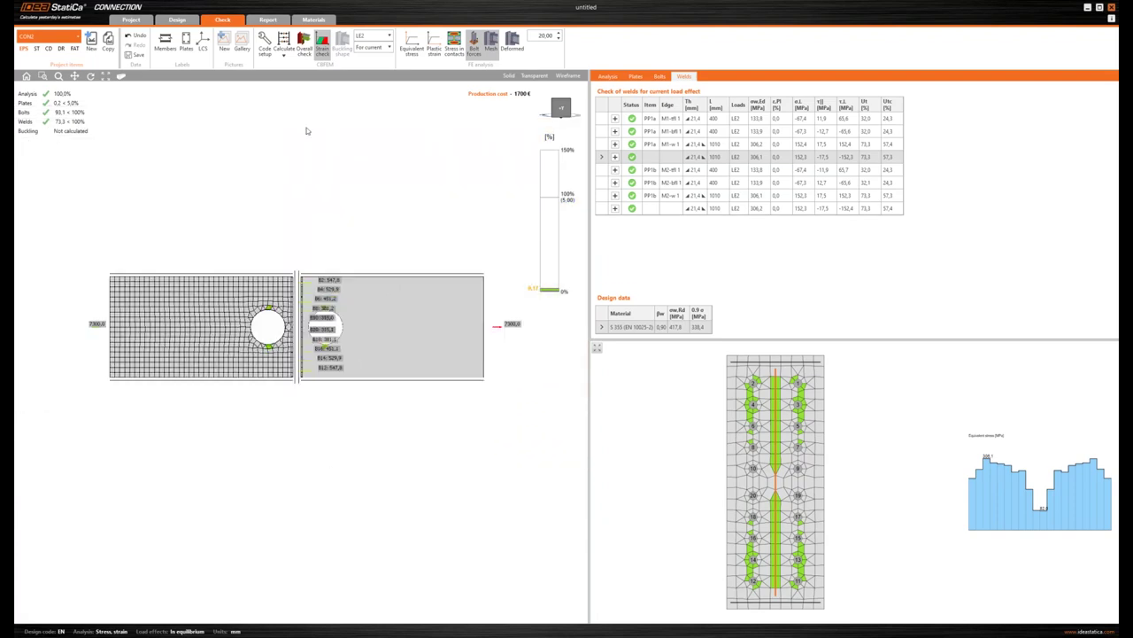
click(560, 109)
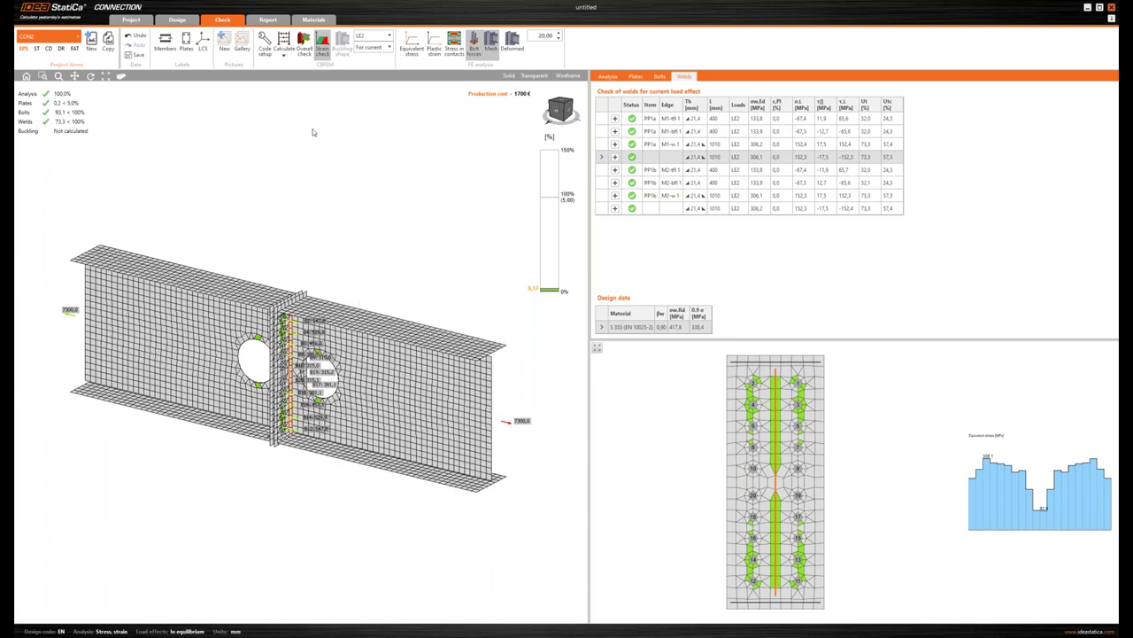
click(284, 58)
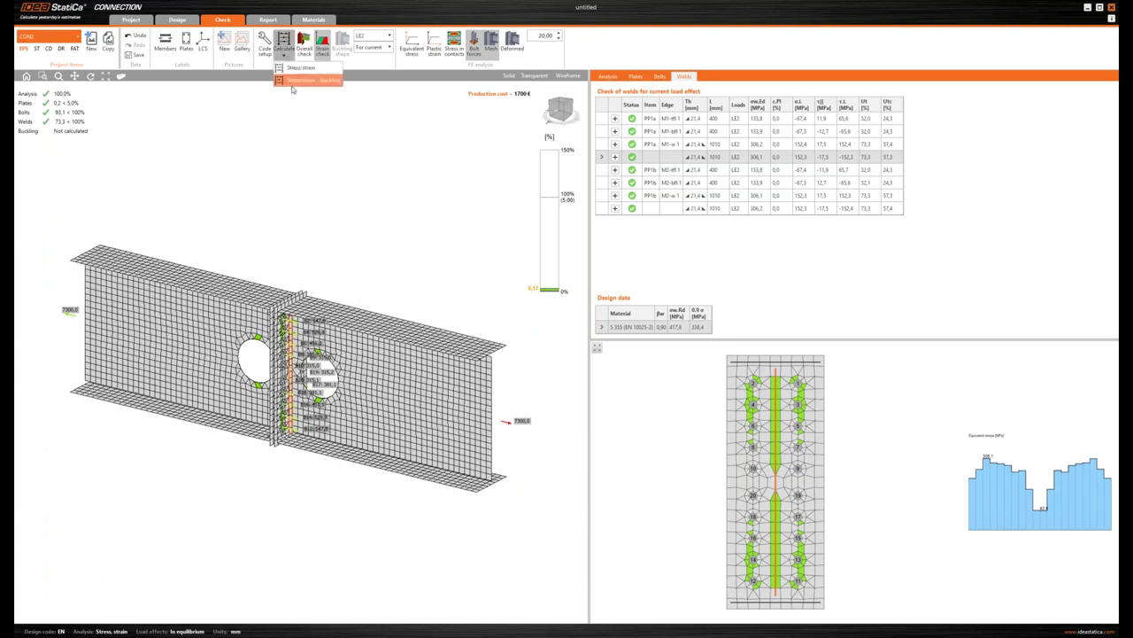
click(305, 80)
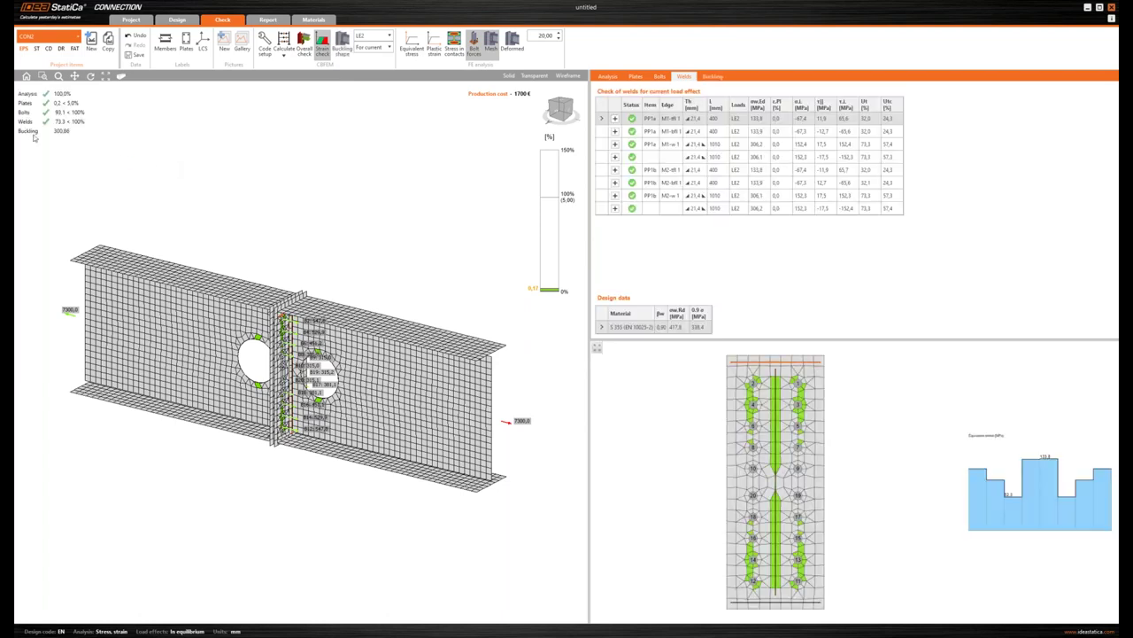
click(713, 77)
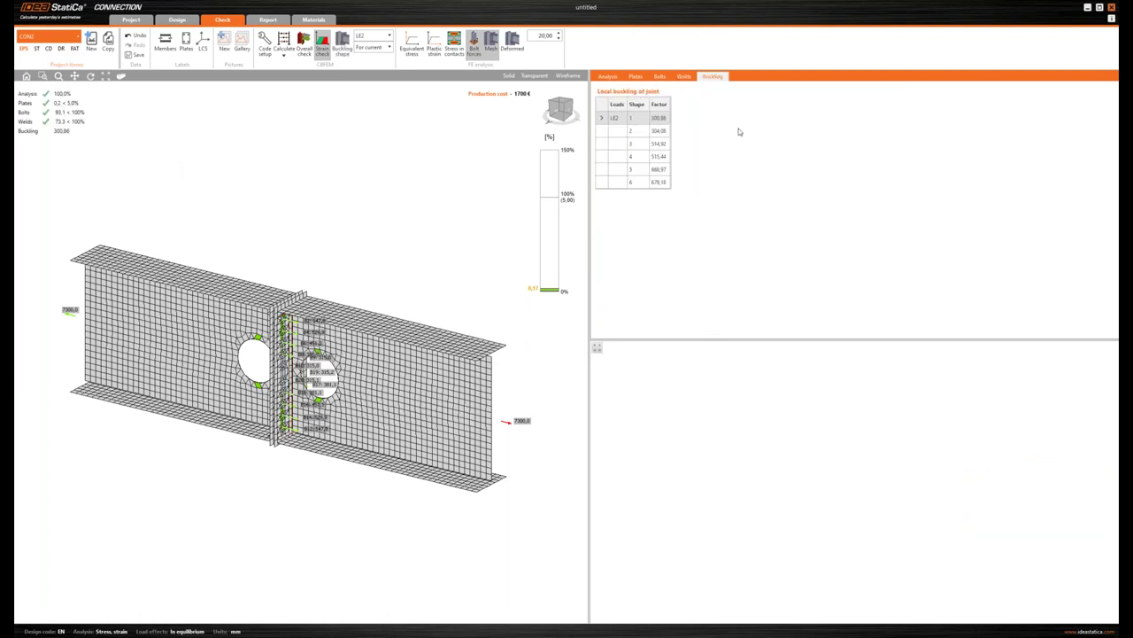
Step: Review the member forces of load effect LE1 and the local buckling factors for both load effects
click(182, 26)
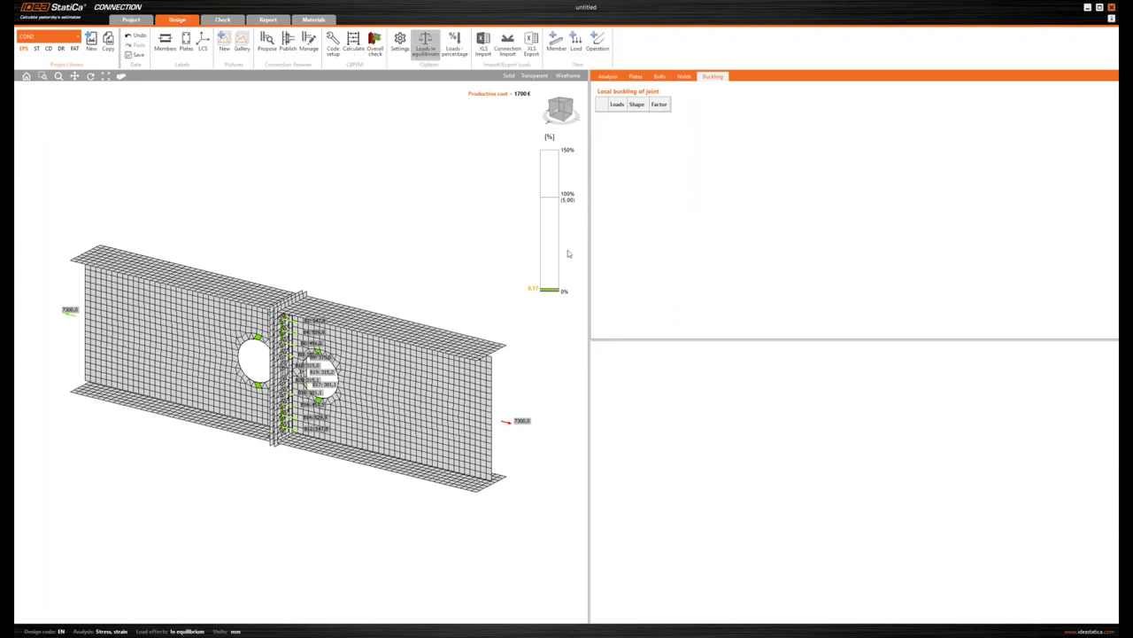
click(816, 178)
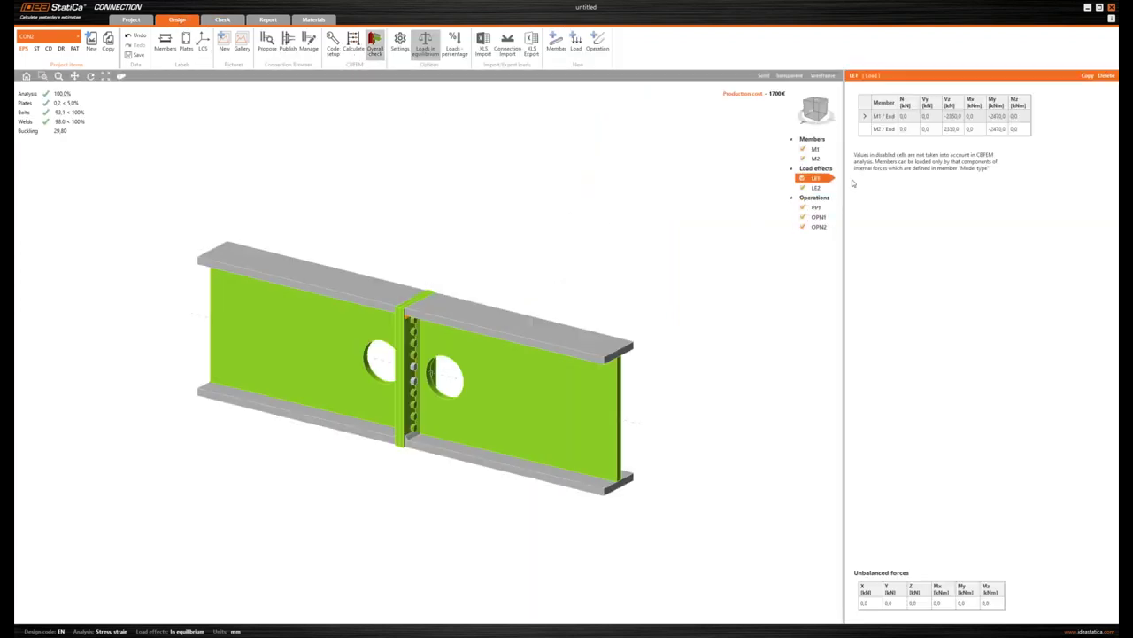
click(222, 19)
click(712, 76)
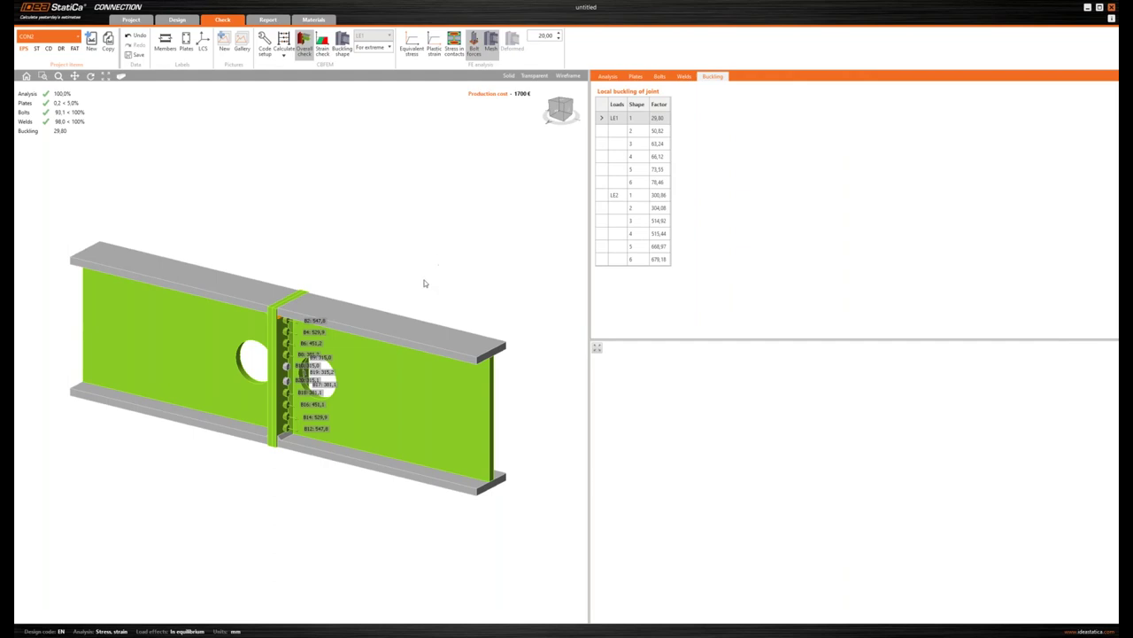
drag(425, 284, 423, 241)
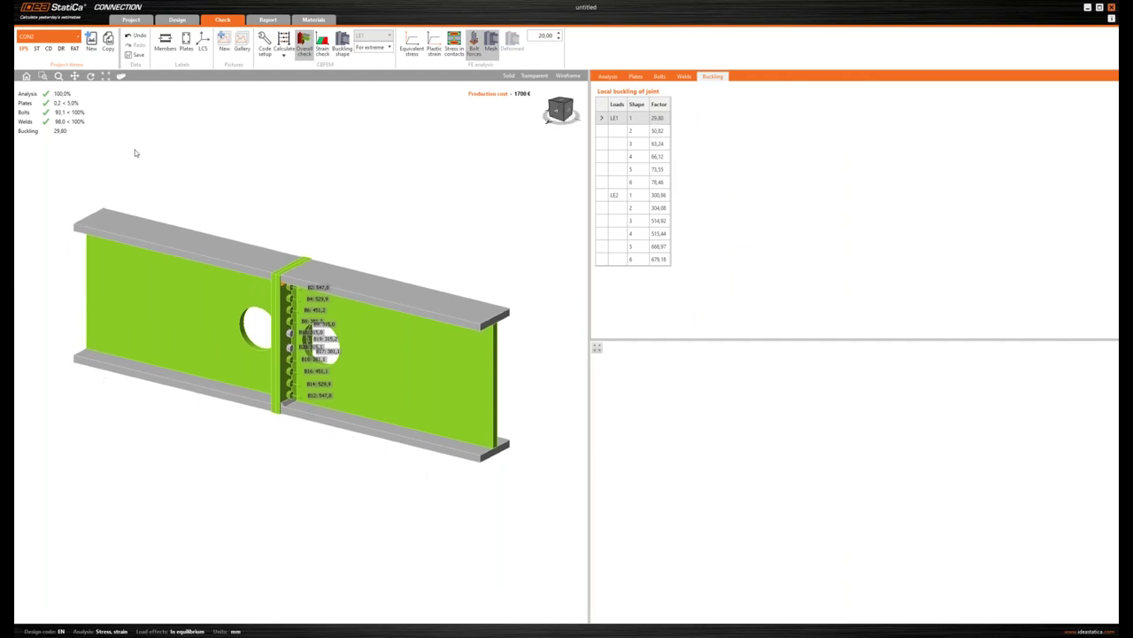